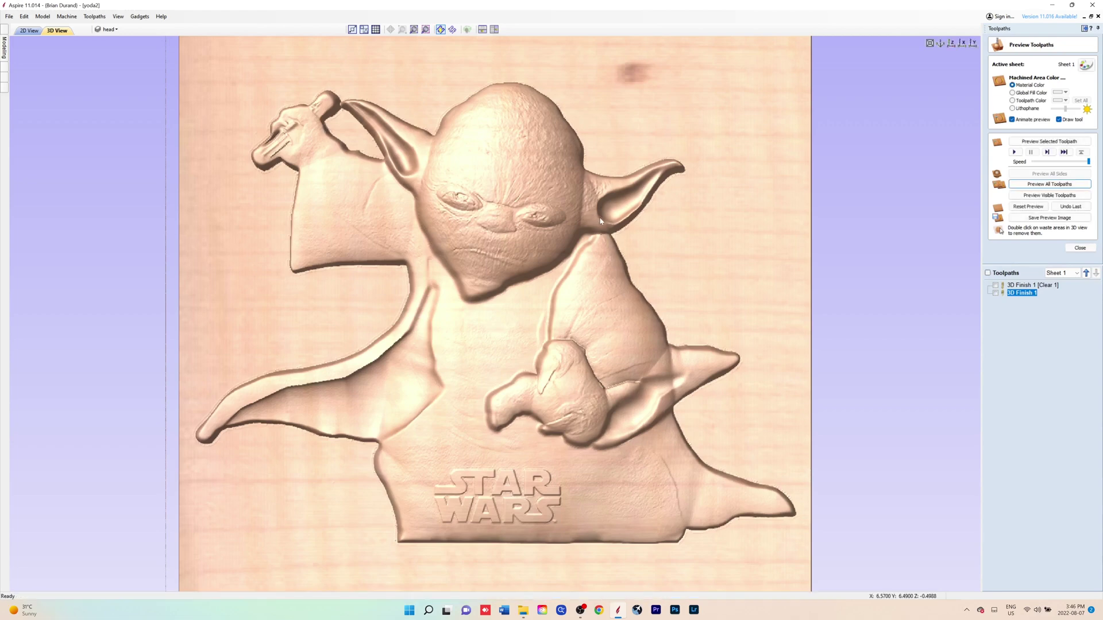
pyautogui.moveTo(611, 225); pyautogui.dragTo(449, 286)
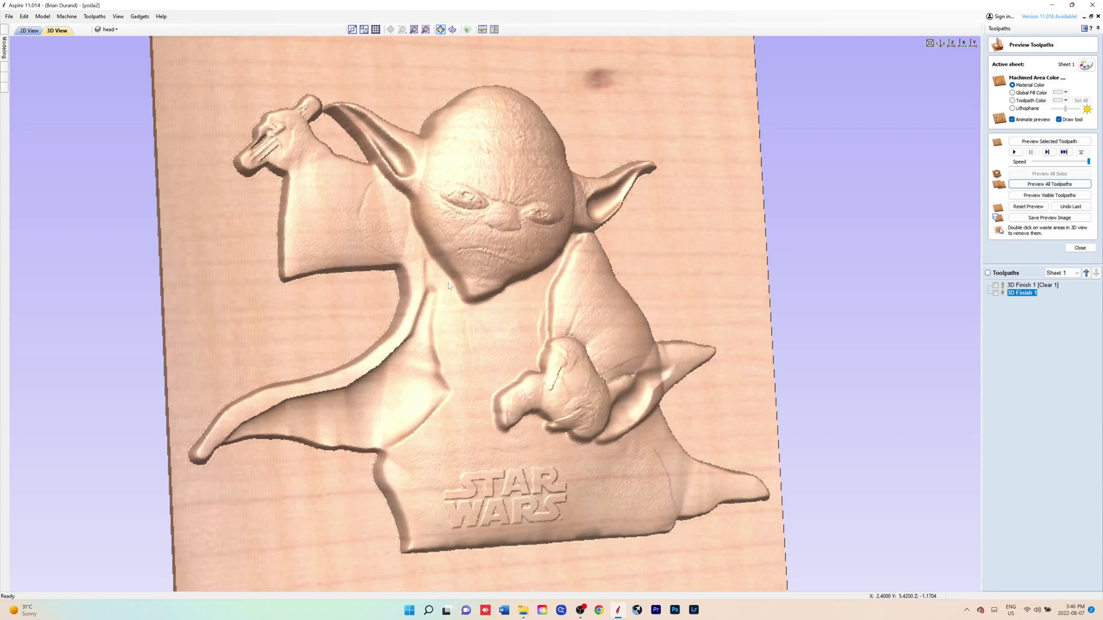
pyautogui.scroll(-5, 449, 285)
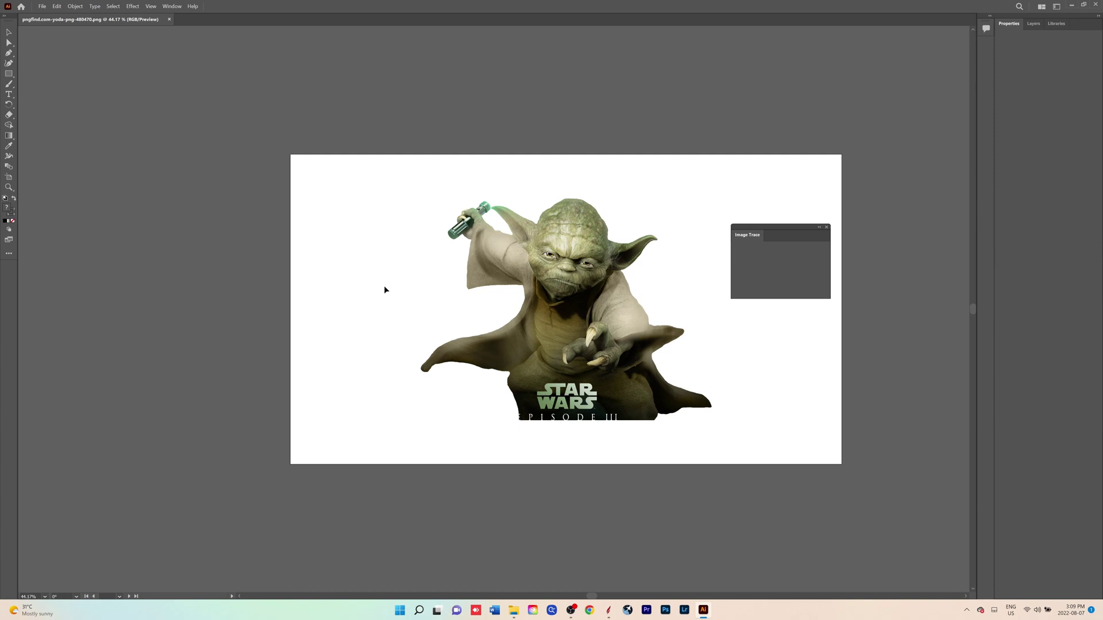
# Step: Switch to Illustrator, trace the Yoda image with the Silhouettes preset, and expand the tracing into vector paths
pyautogui.click(599, 270)
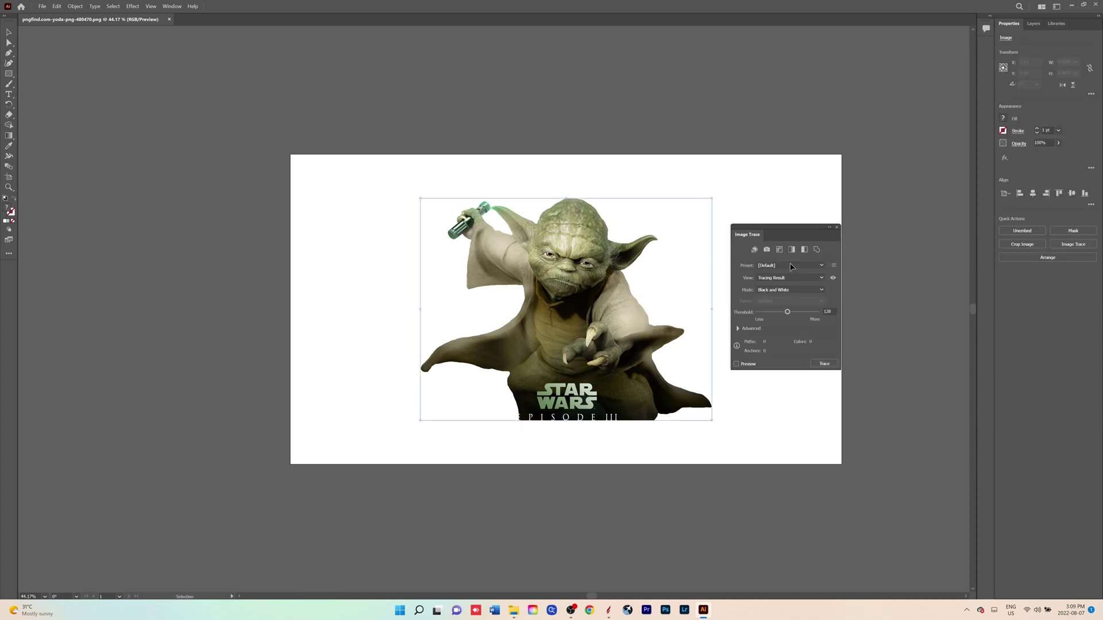
pyautogui.click(790, 265)
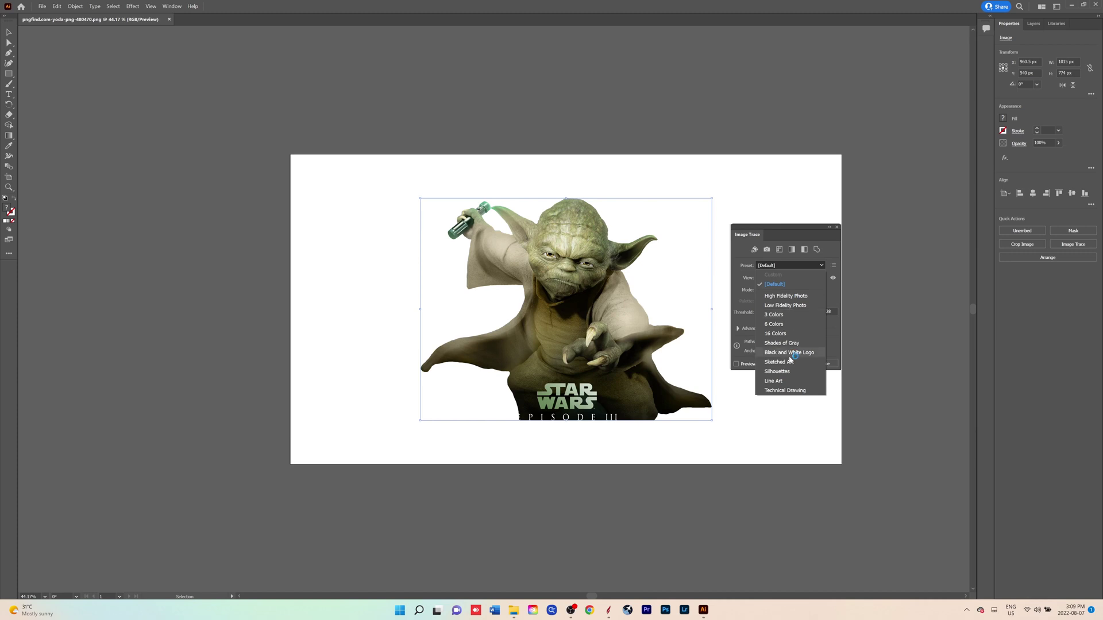
pyautogui.press('Escape')
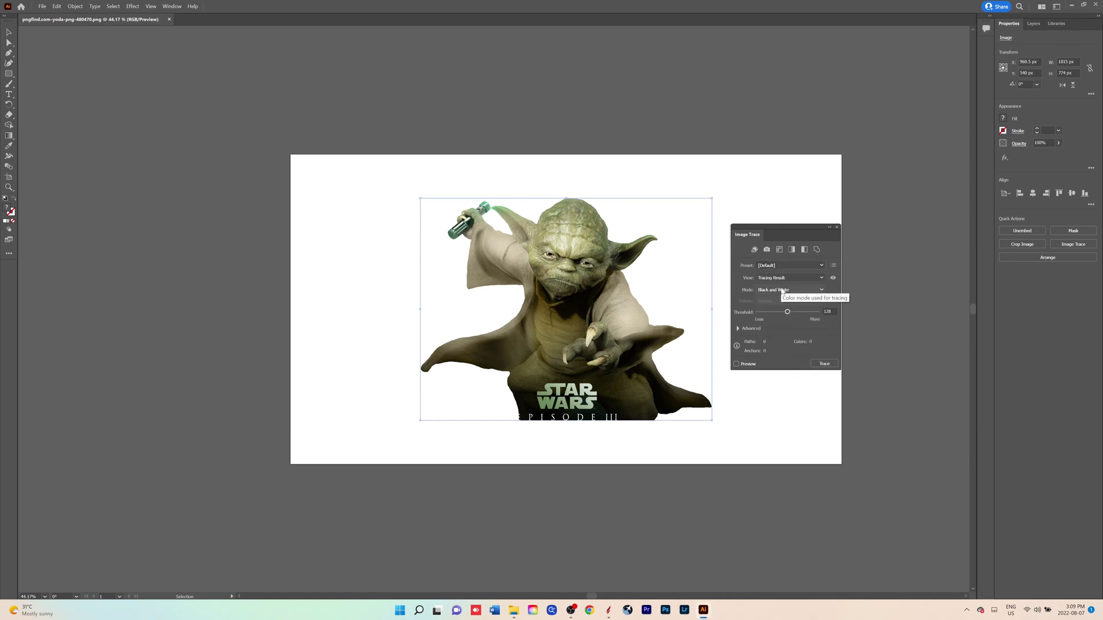
pyautogui.click(780, 266)
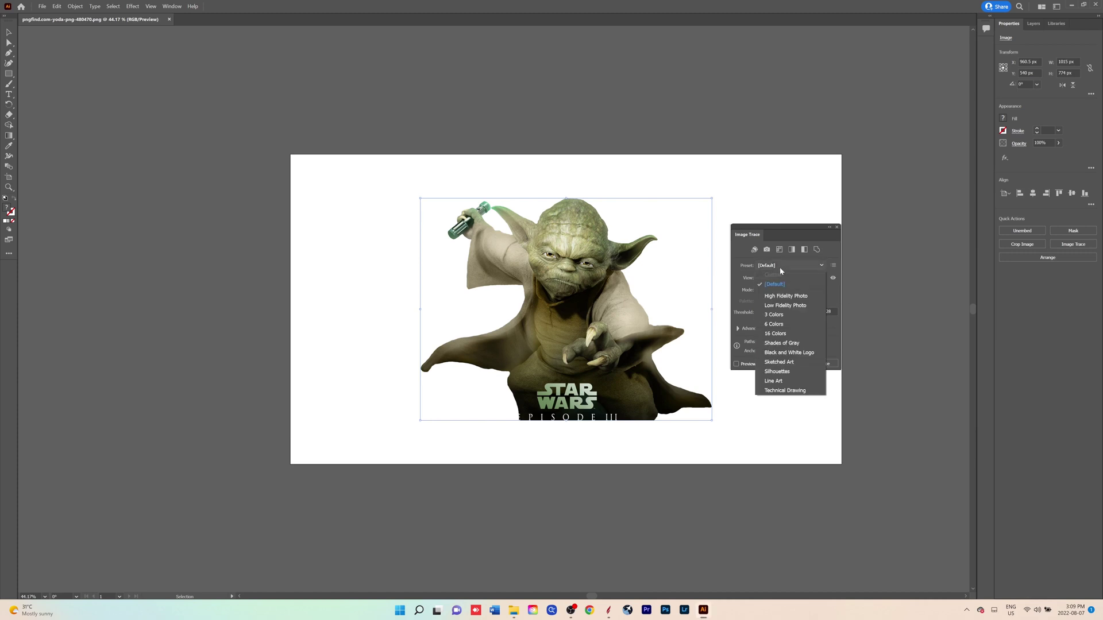
pyautogui.click(776, 372)
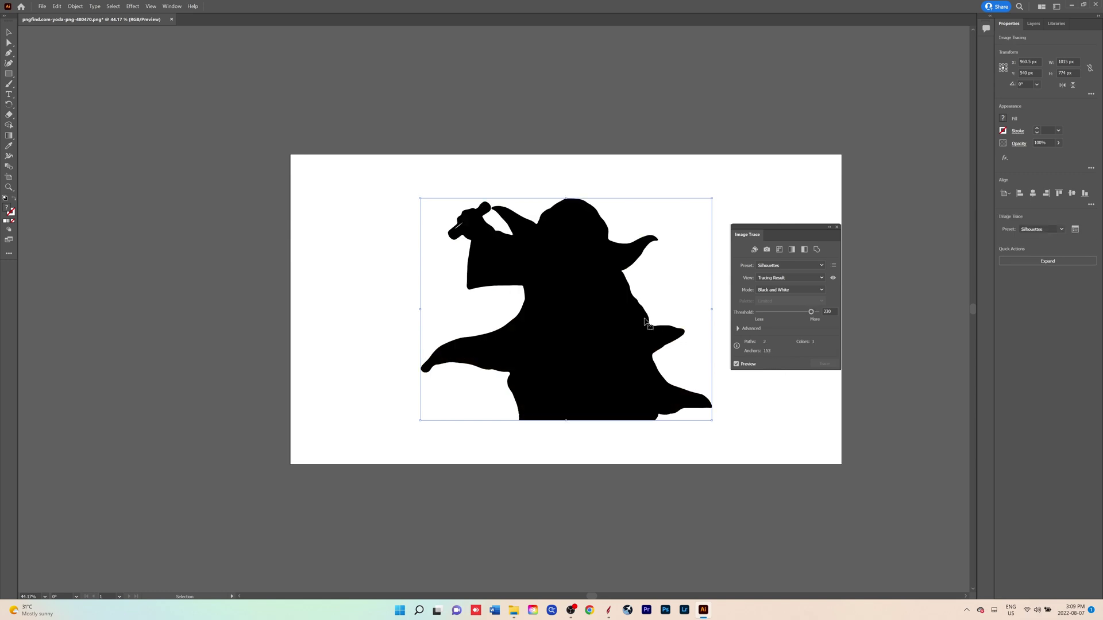
pyautogui.click(1040, 261)
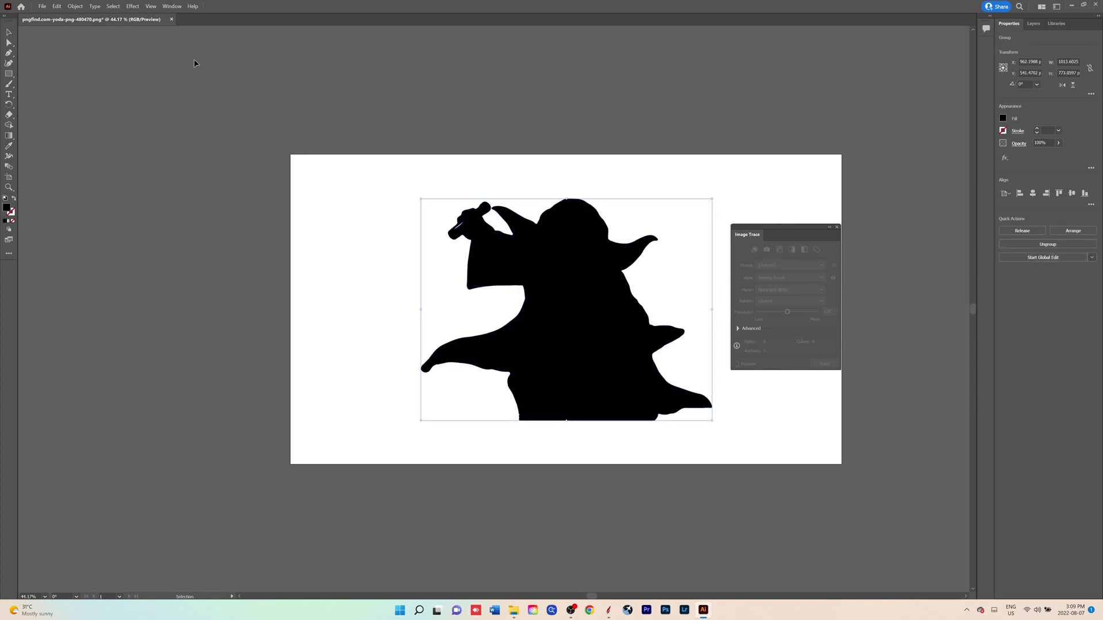
pyautogui.click(42, 6)
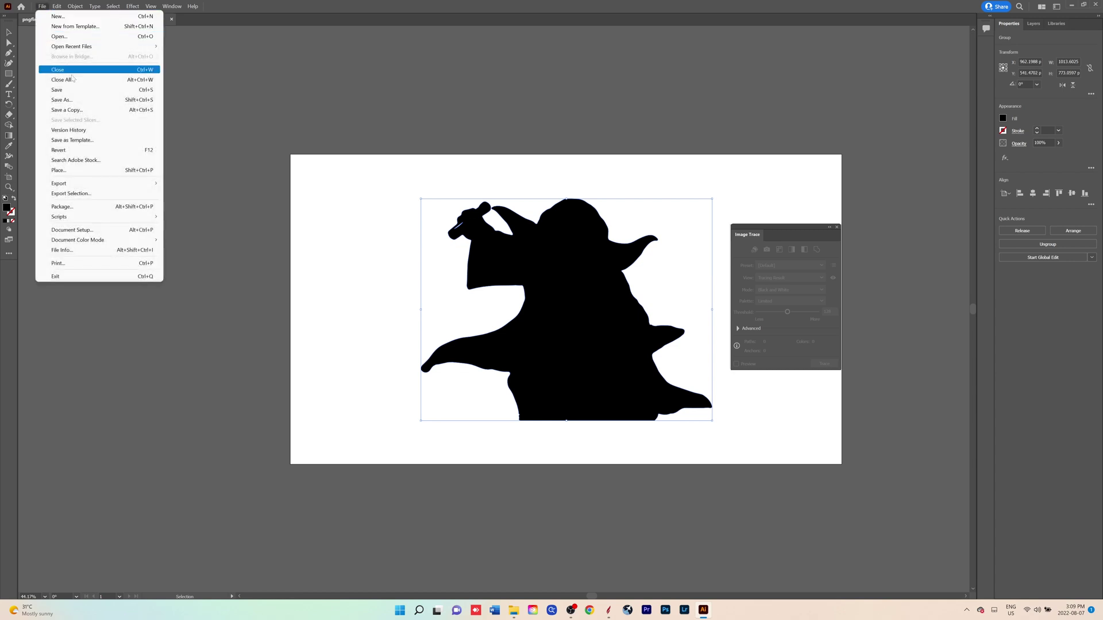
pyautogui.click(62, 100)
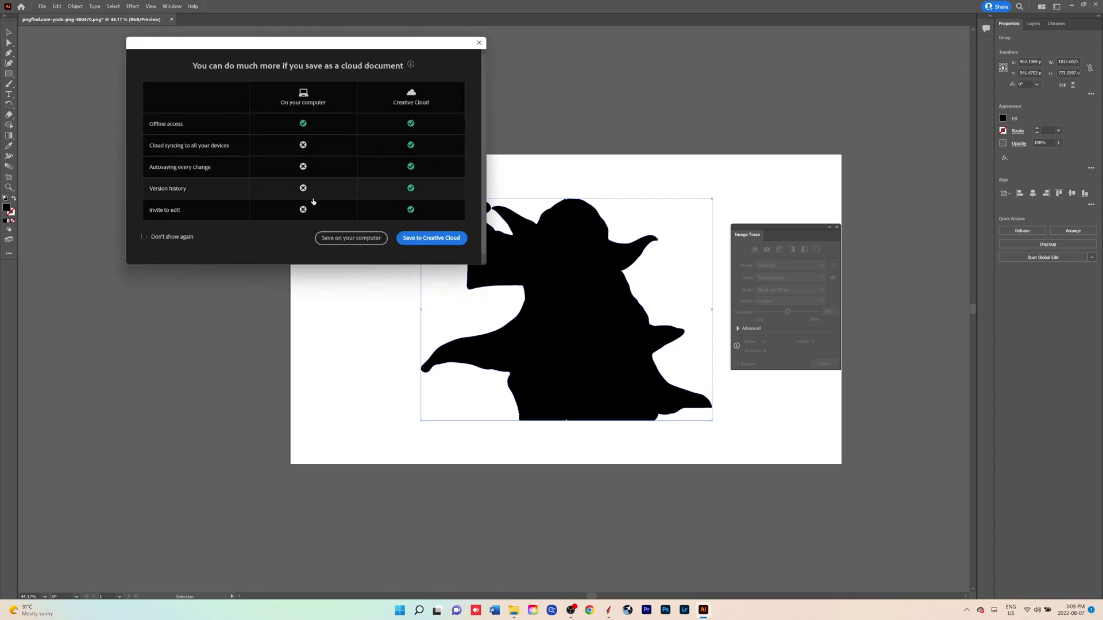
pyautogui.click(351, 239)
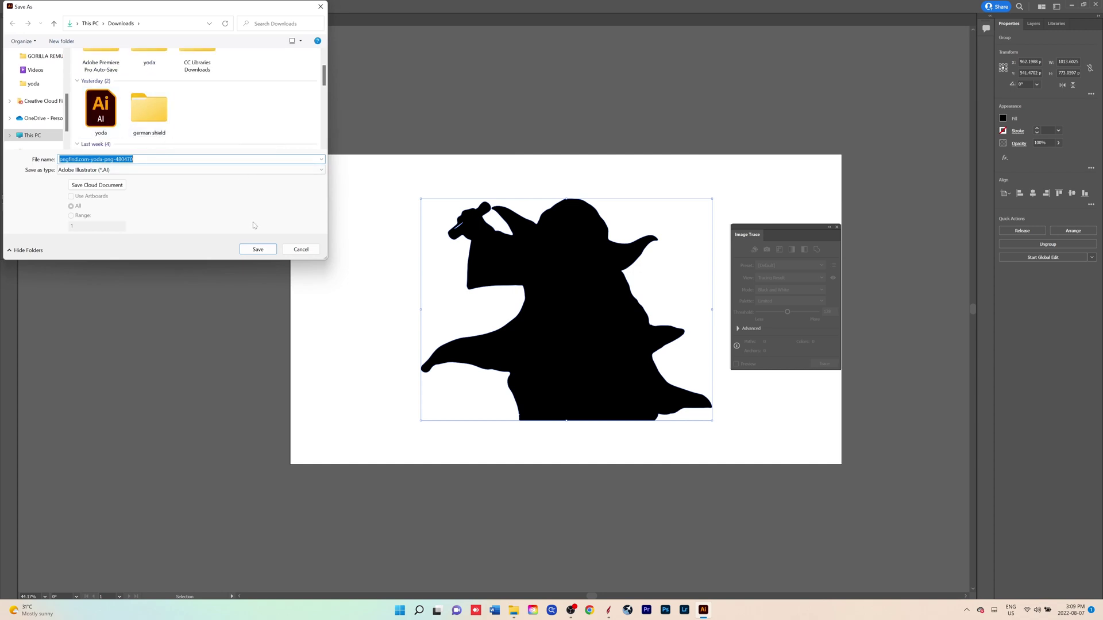
pyautogui.click(300, 249)
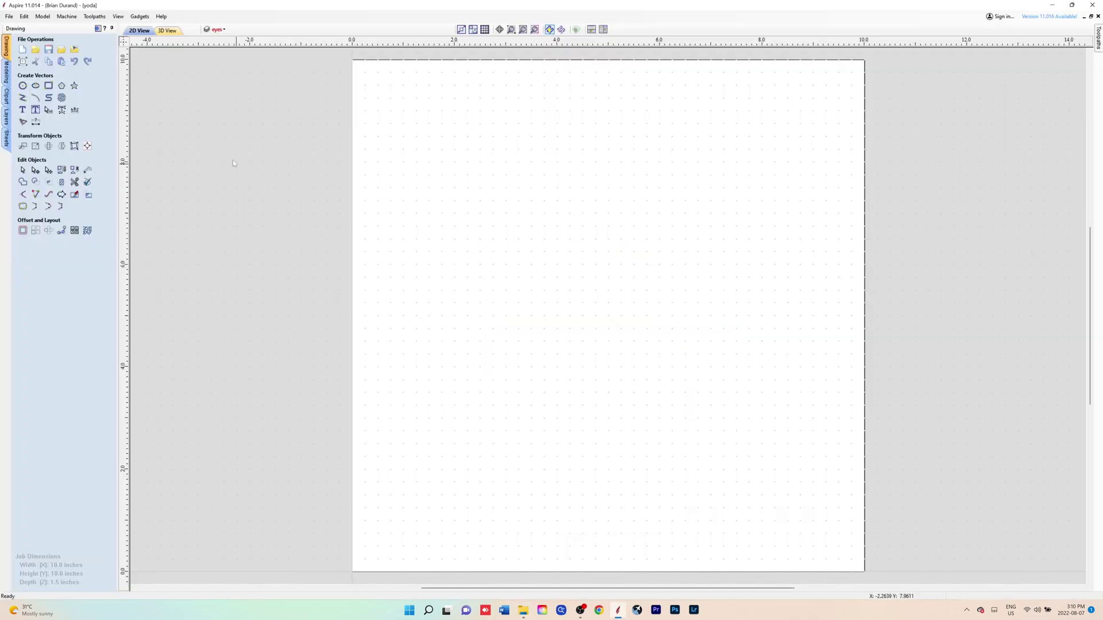
# Step: Switch to Aspire and review the job size and position settings in the job setup
pyautogui.click(22, 61)
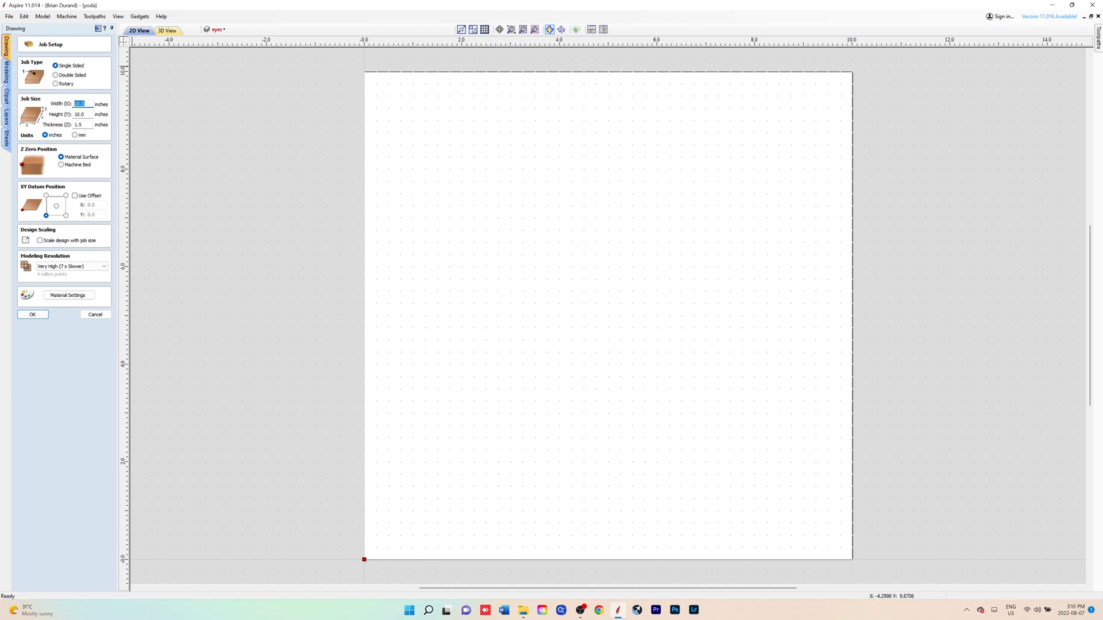
pyautogui.click(32, 315)
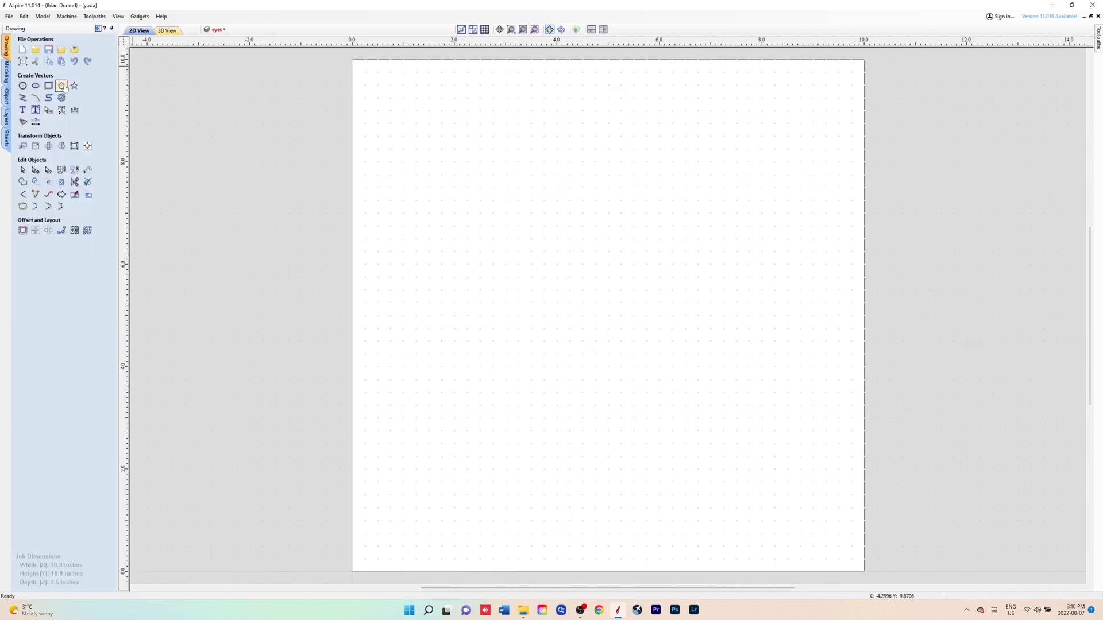
# Step: Import the pngfind.com-yoda-png-480470 image from the Downloads folder into the drawing
pyautogui.click(75, 50)
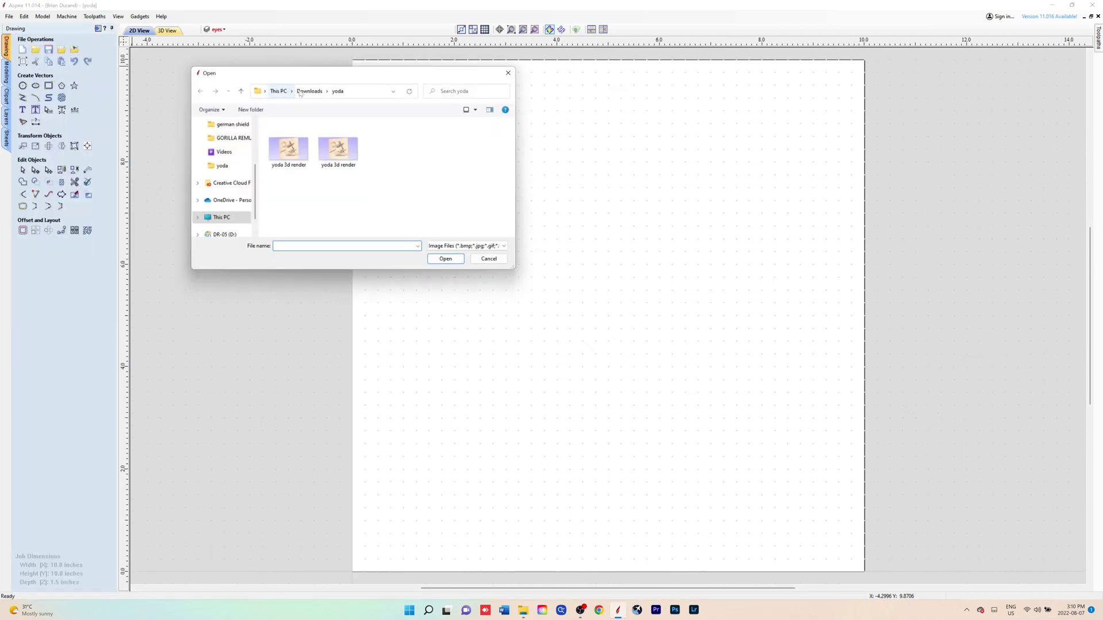
pyautogui.click(305, 92)
pyautogui.scroll(-1, 310, 171)
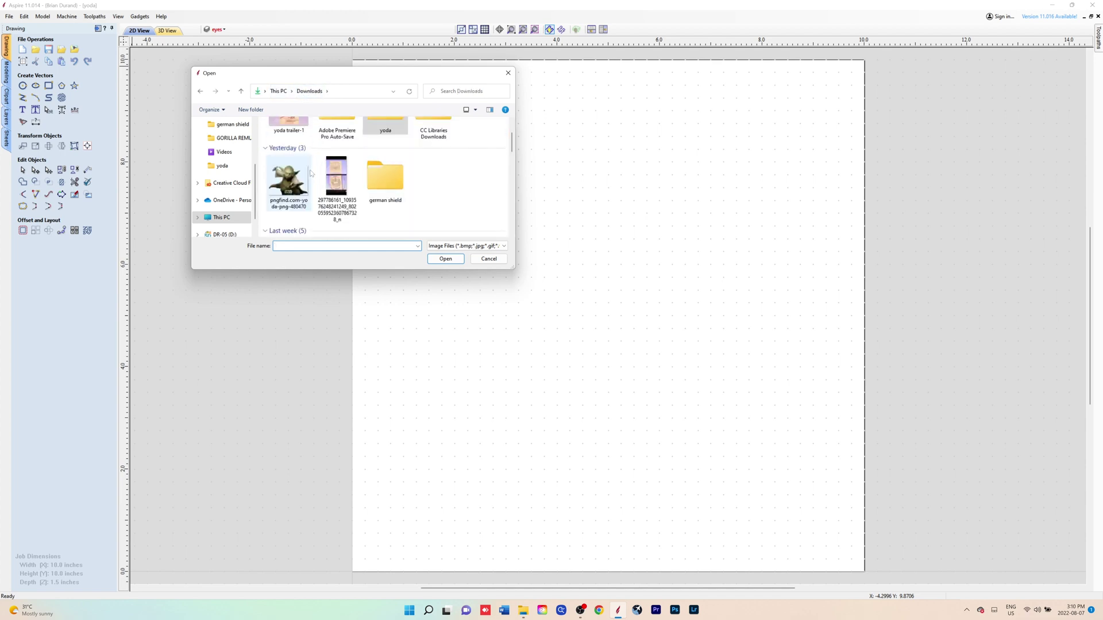
pyautogui.doubleClick(293, 176)
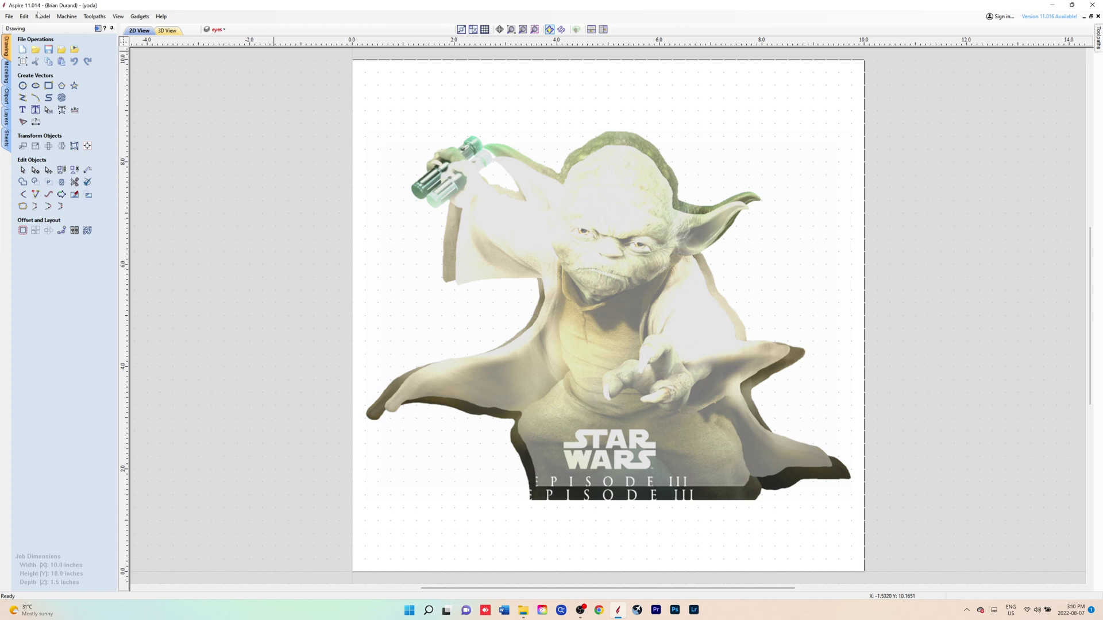
# Step: Undo the import of the duplicate Yoda image
pyautogui.click(24, 16)
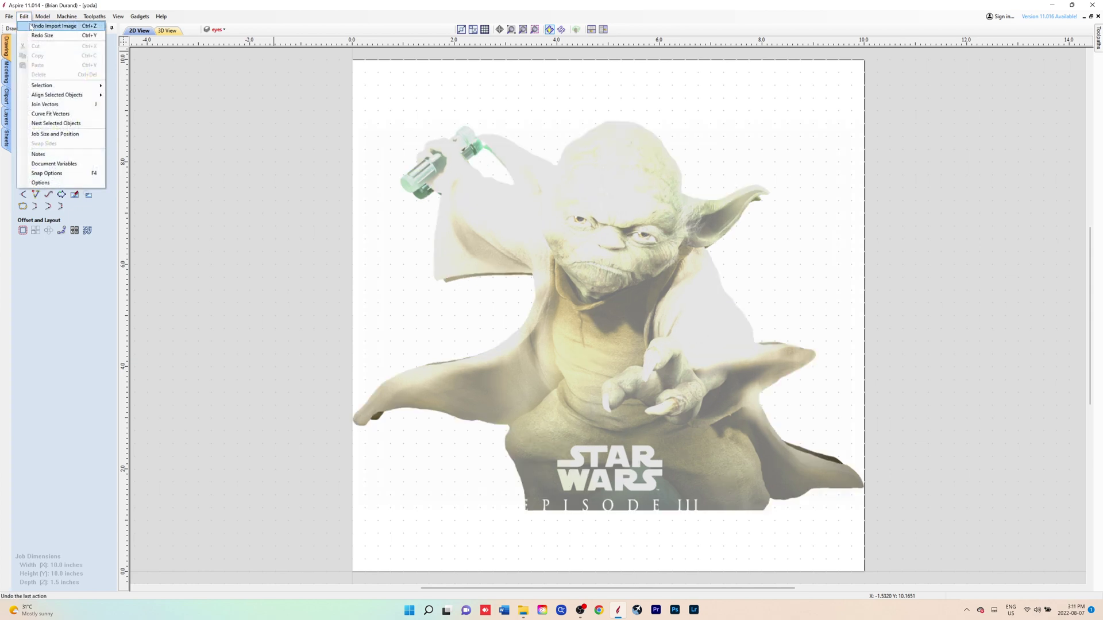
pyautogui.click(25, 17)
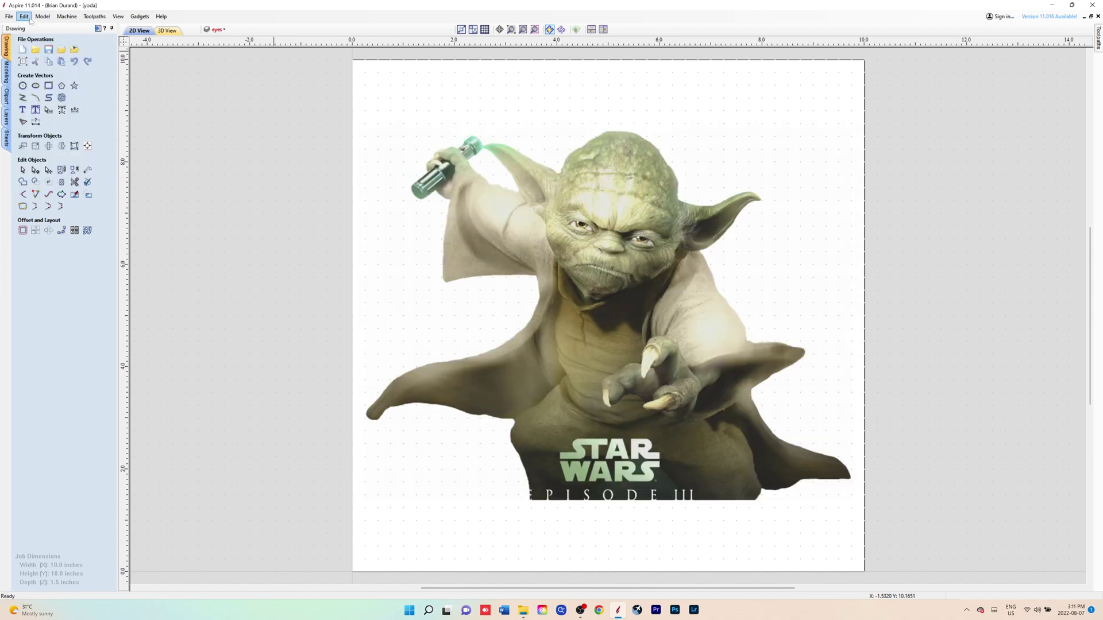
pyautogui.click(24, 16)
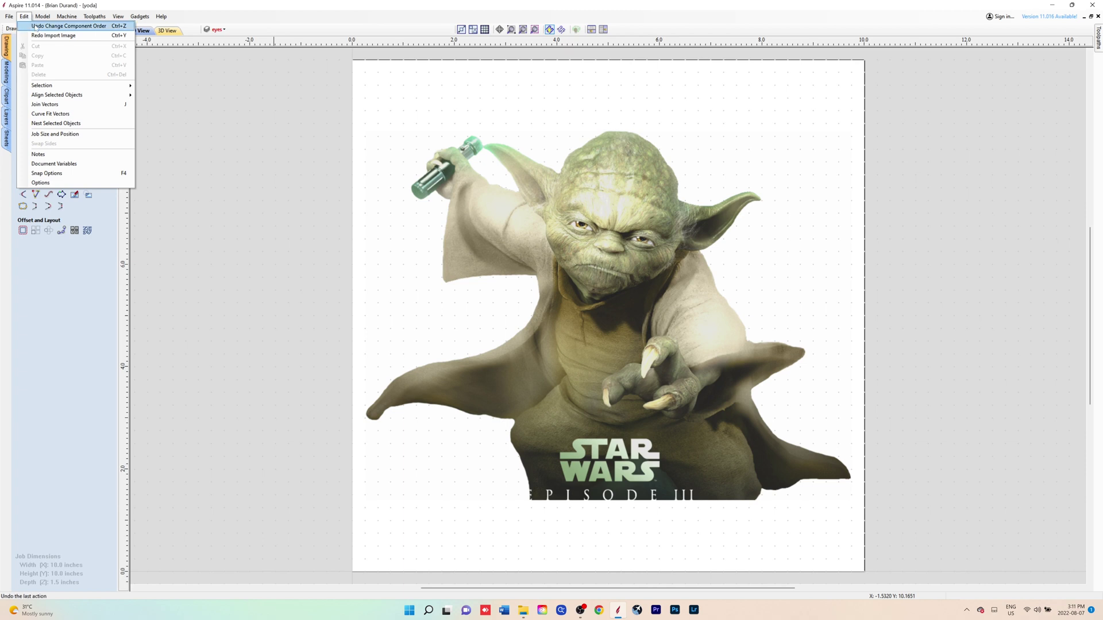
pyautogui.click(297, 110)
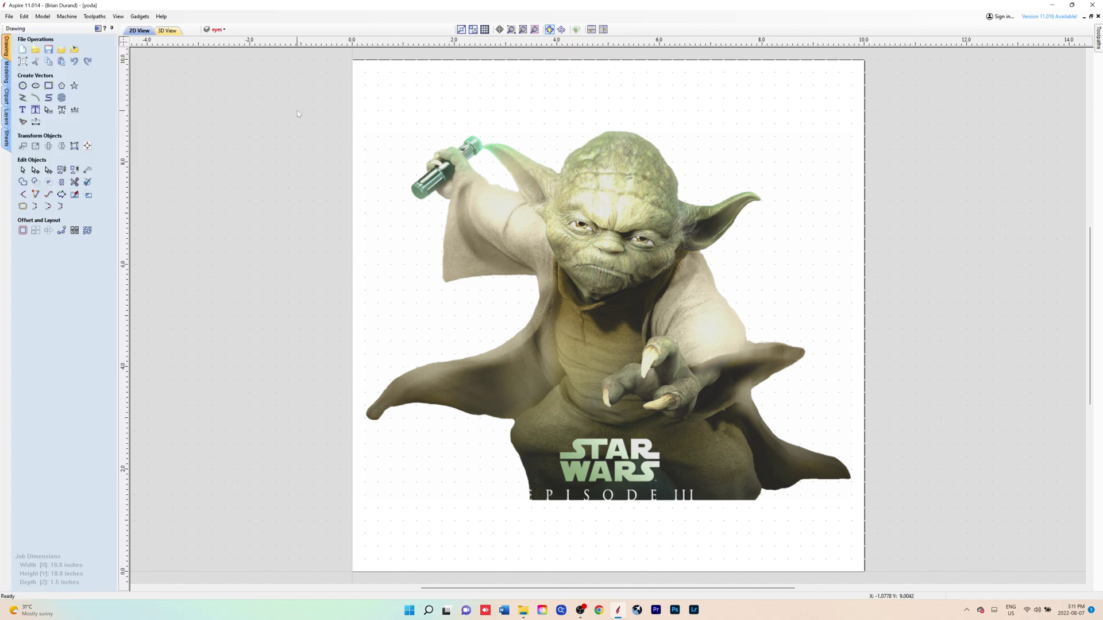
pyautogui.click(569, 180)
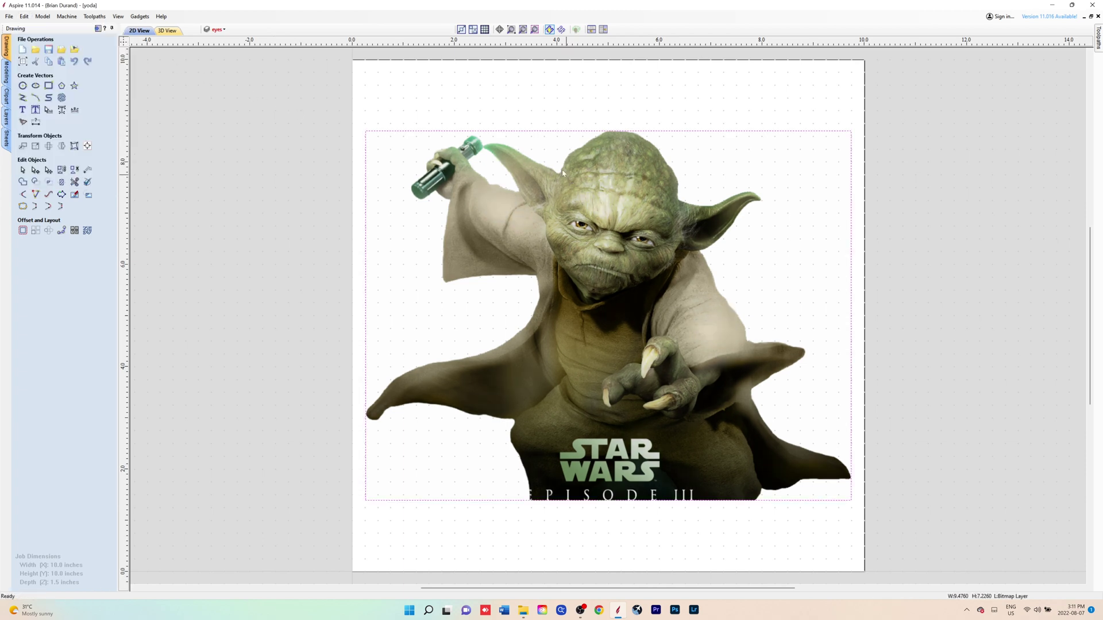
# Step: Show the Import - yoda.ai layer and switch the Bitmap Layer off and on to compare the vector outline with the picture
pyautogui.click(214, 29)
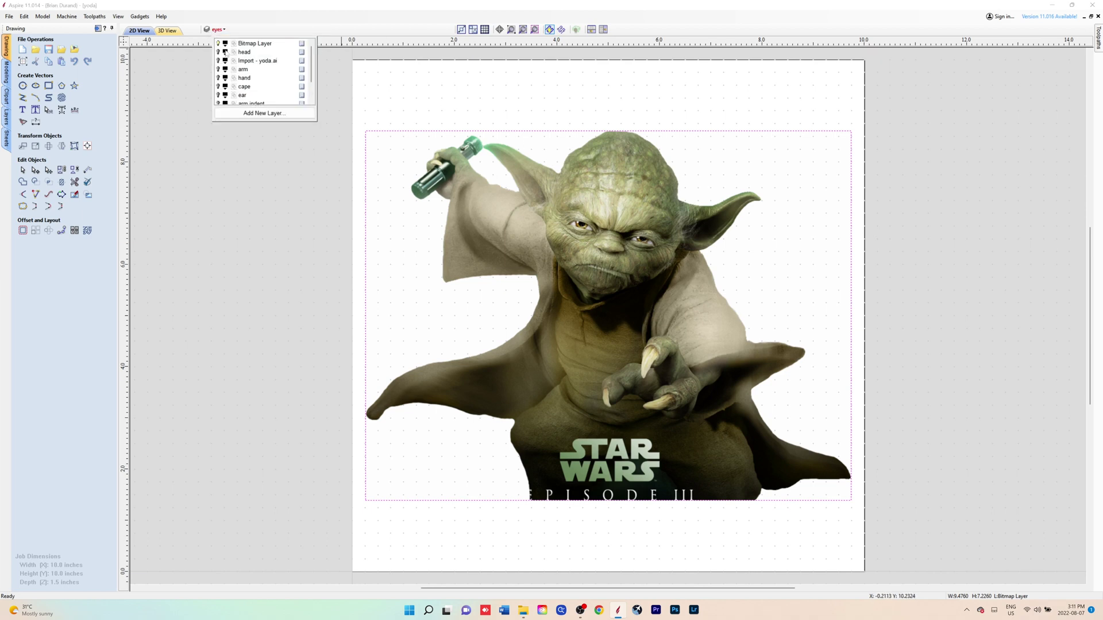
pyautogui.click(218, 60)
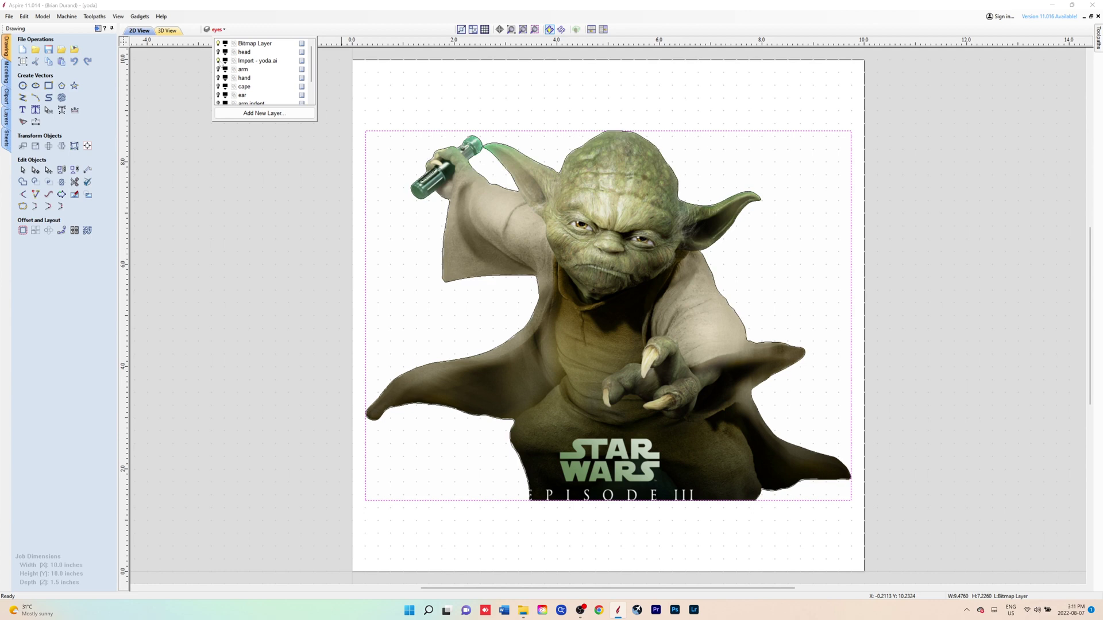
pyautogui.scroll(-1, 232, 75)
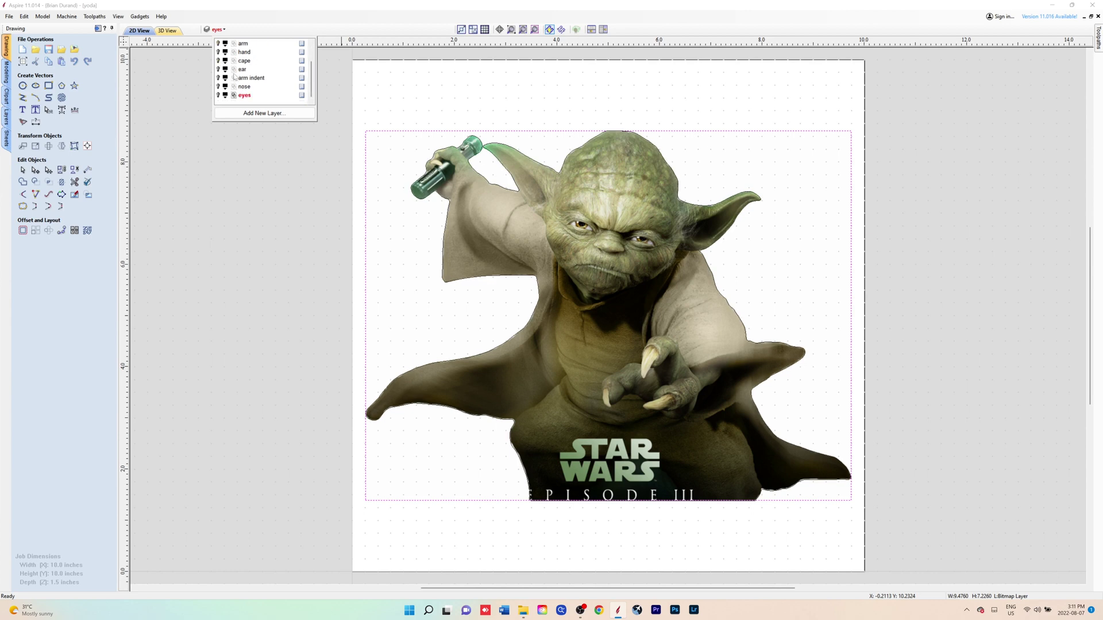
pyautogui.scroll(1, 234, 77)
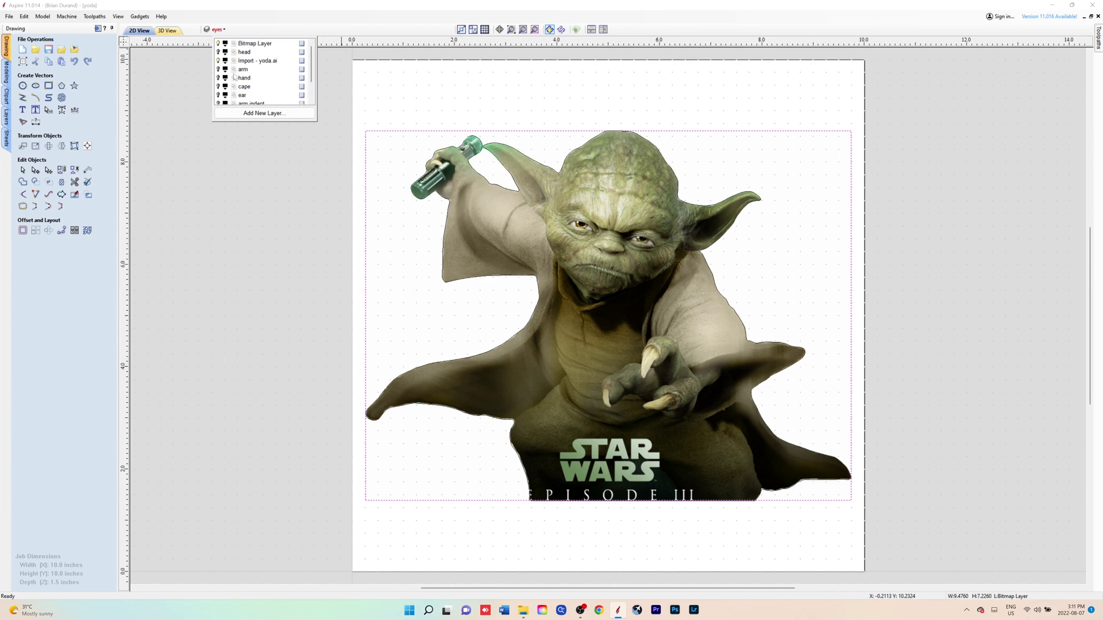
pyautogui.click(218, 43)
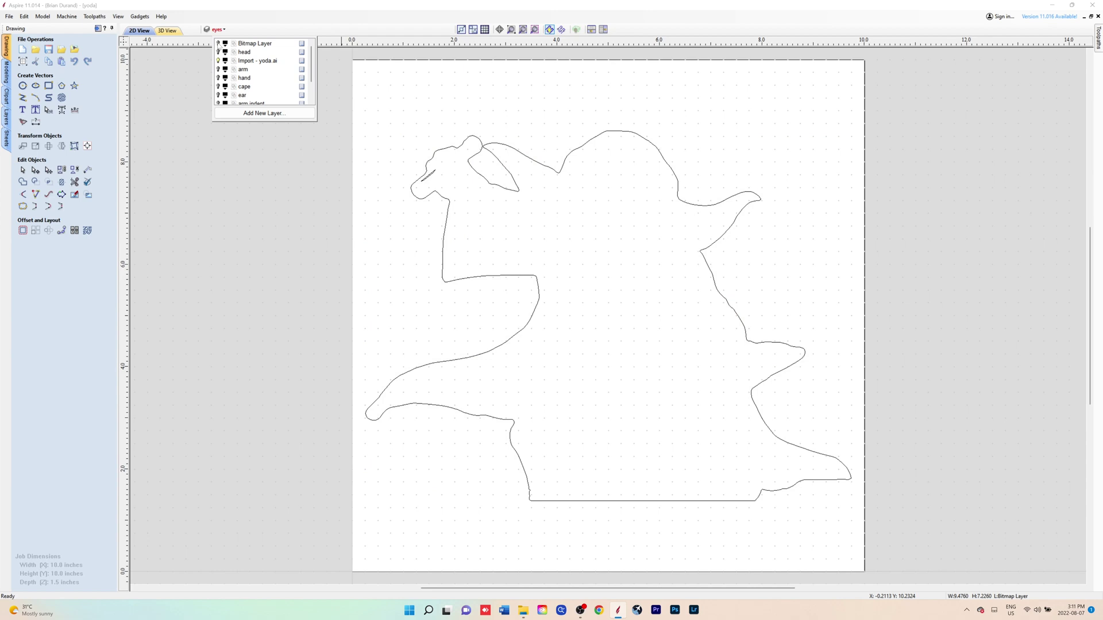
pyautogui.click(218, 43)
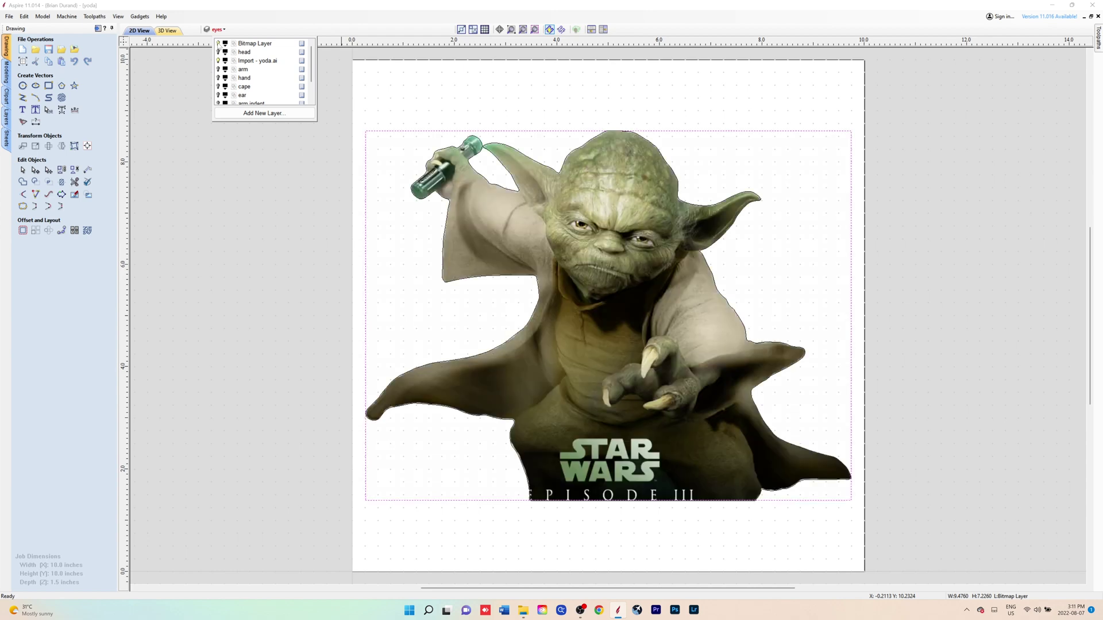
pyautogui.click(218, 43)
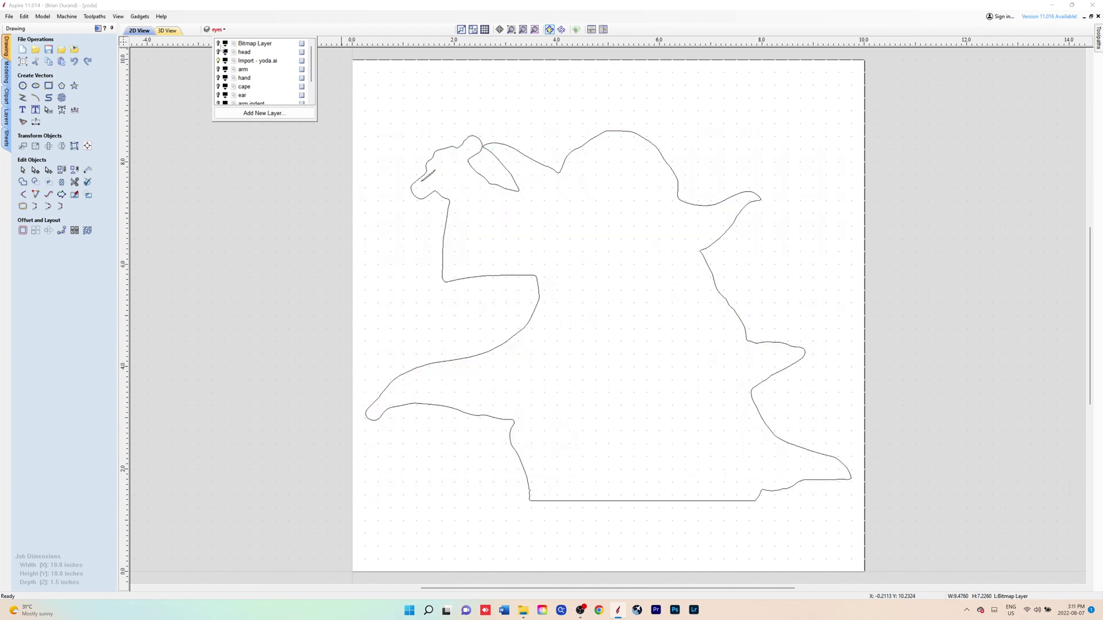
pyautogui.click(218, 43)
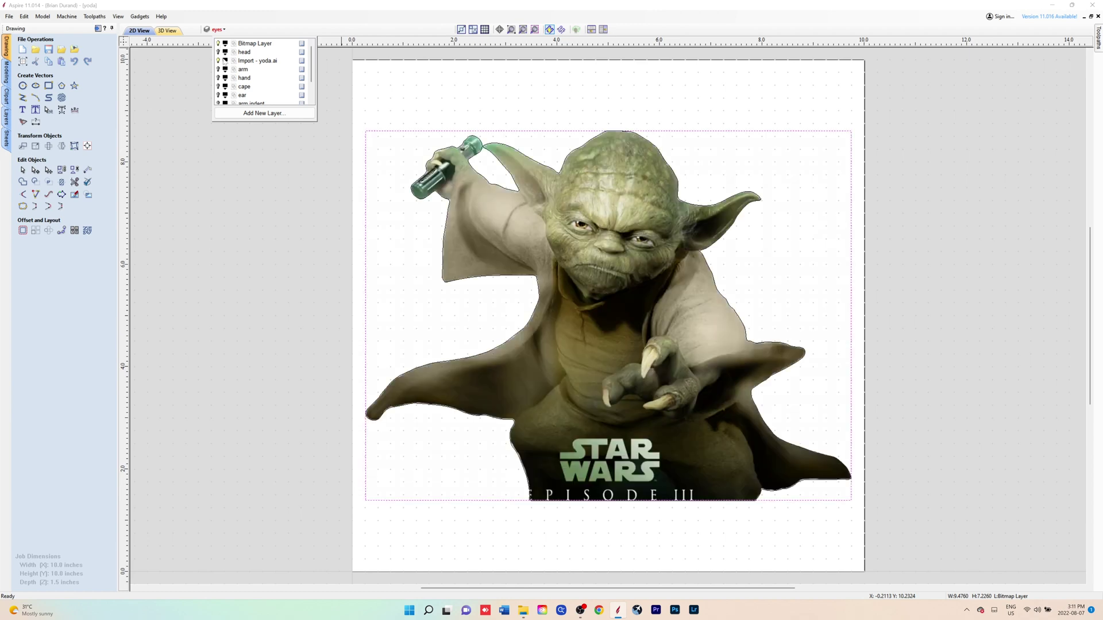
# Step: Hide the Import - yoda.ai outline layer
pyautogui.click(219, 61)
pyautogui.click(219, 60)
pyautogui.click(219, 60)
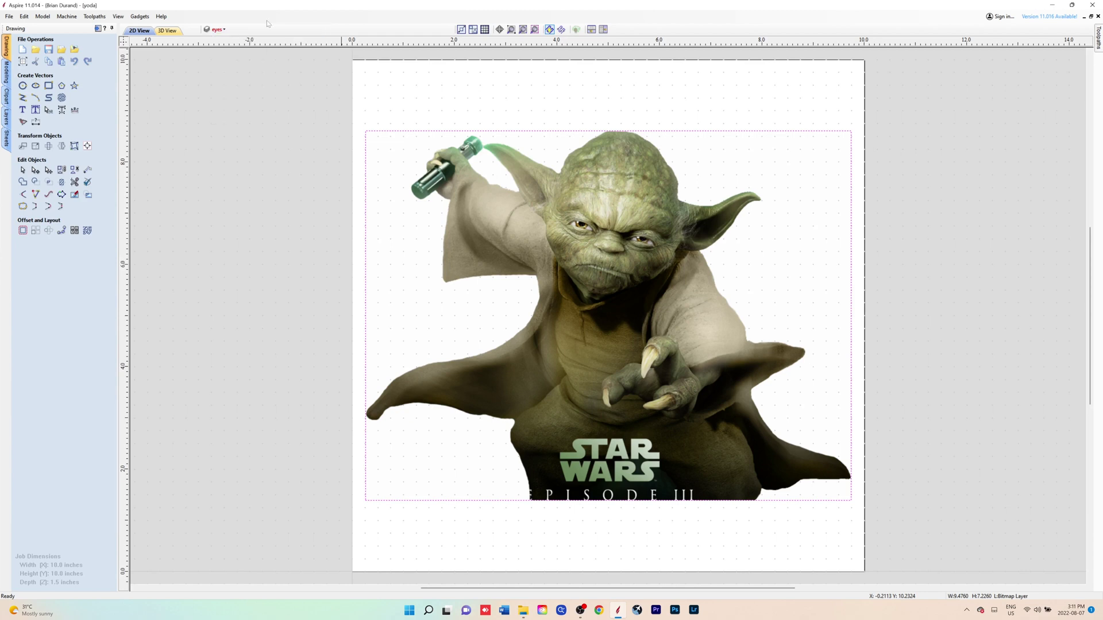
# Step: Make the Import - yoda.ai layer visible and hide the Bitmap Layer to isolate the vector outline
pyautogui.click(618, 207)
pyautogui.click(216, 29)
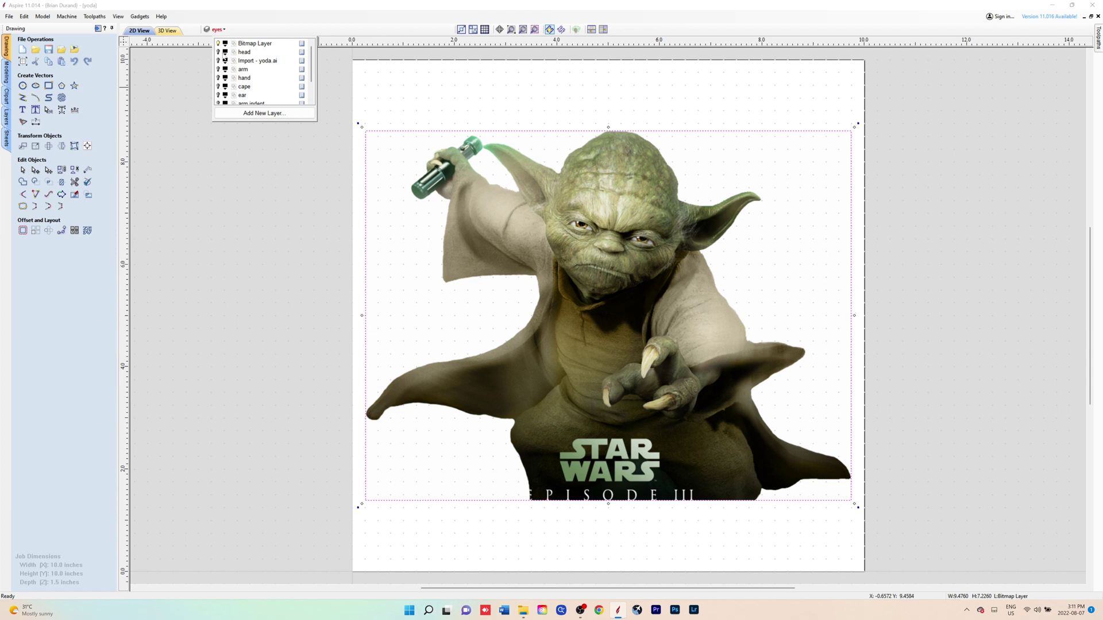
pyautogui.click(219, 61)
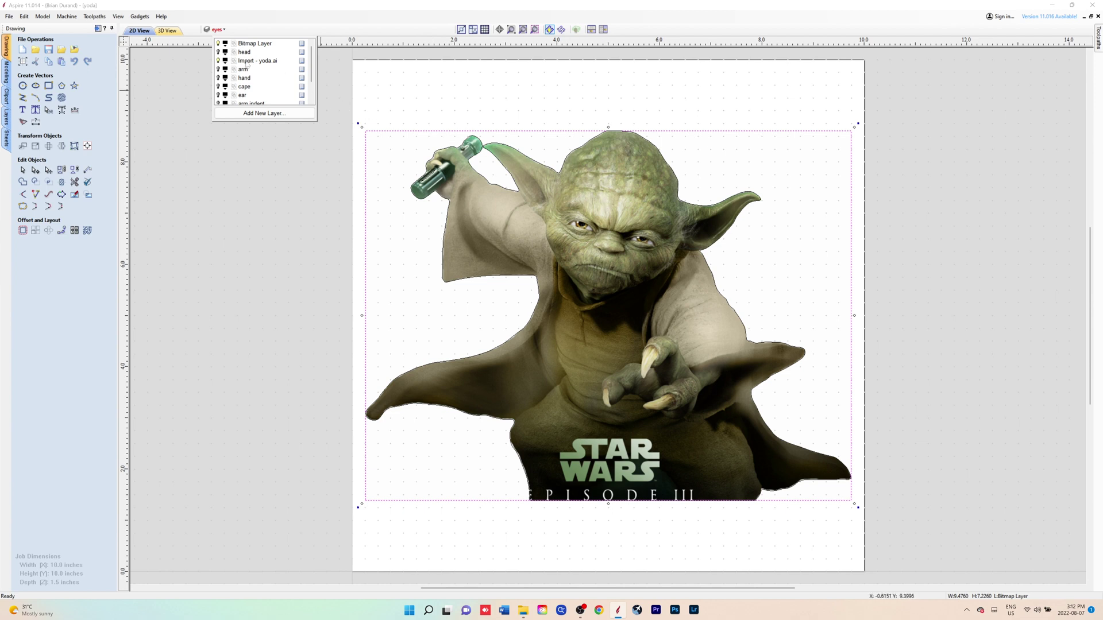
pyautogui.click(218, 43)
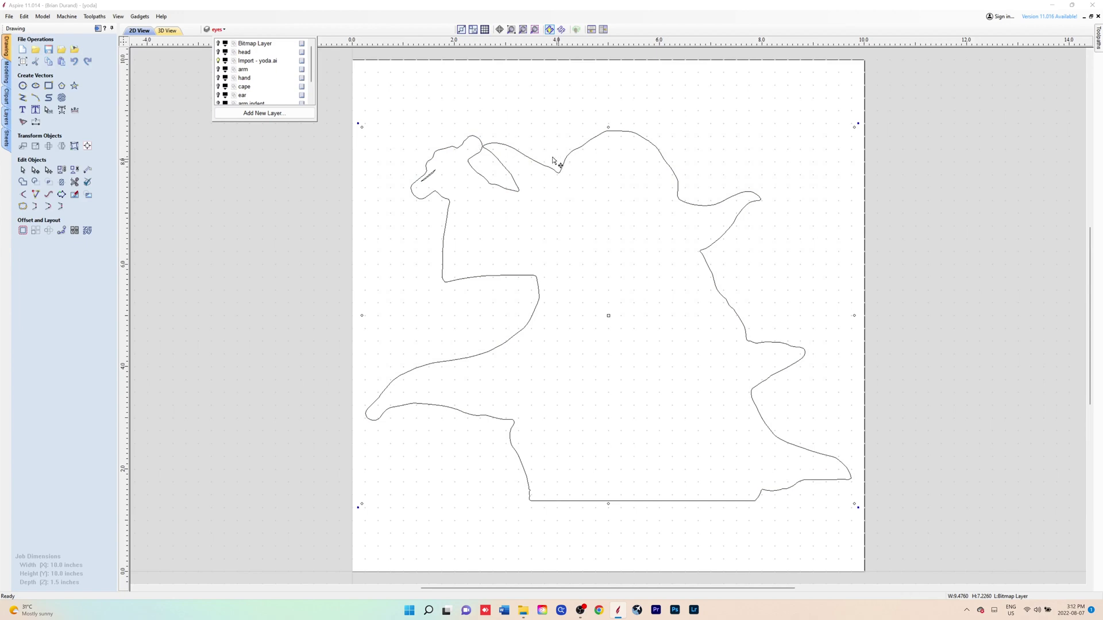
pyautogui.scroll(-1, 262, 99)
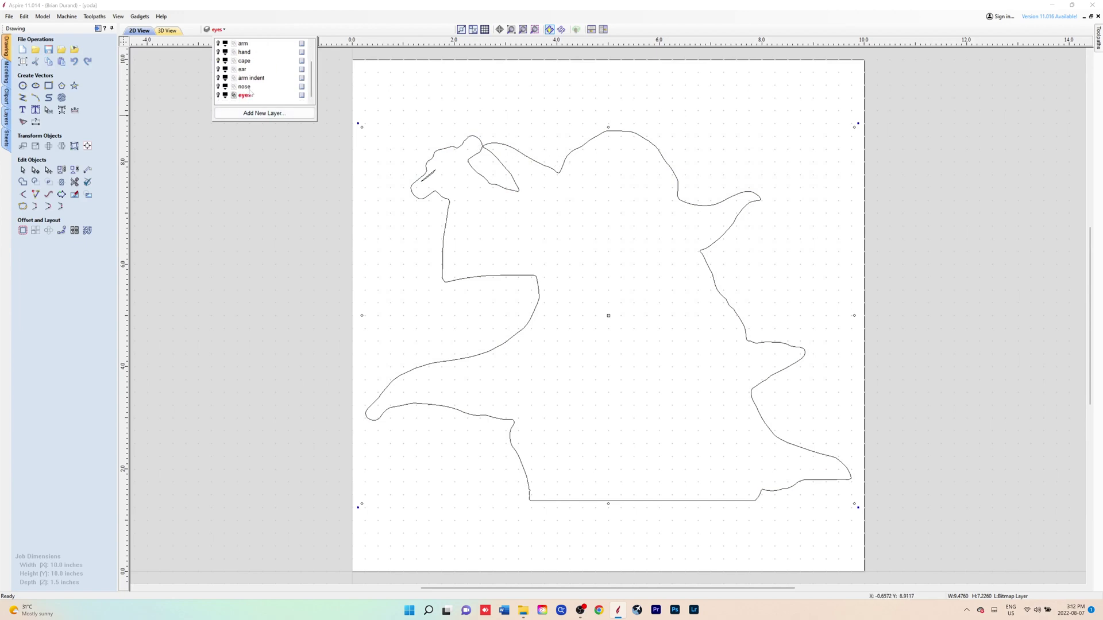
# Step: Make the Bitmap Layer visible again and look through the remaining layers in the list
pyautogui.scroll(1, 251, 94)
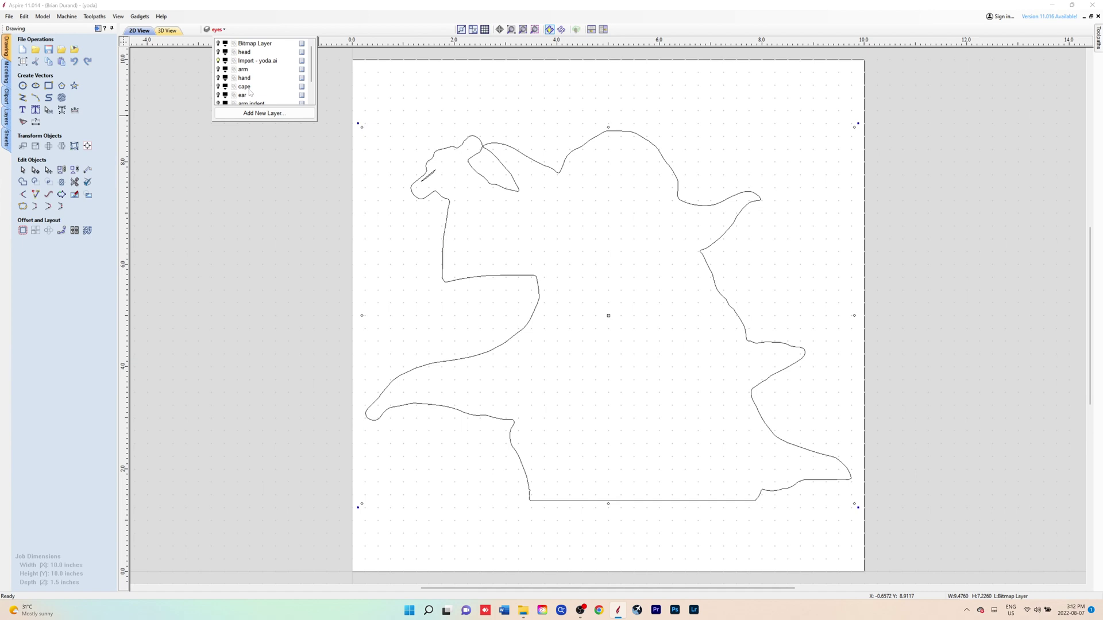
pyautogui.scroll(-1, 250, 94)
pyautogui.scroll(1, 250, 93)
pyautogui.click(219, 44)
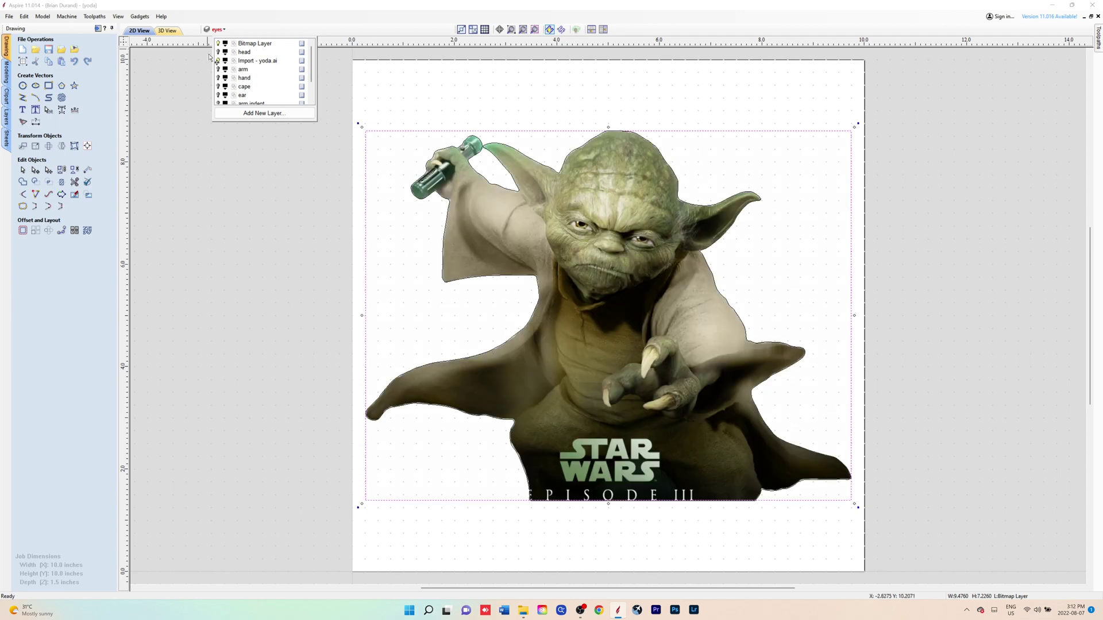
pyautogui.scroll(-1, 241, 102)
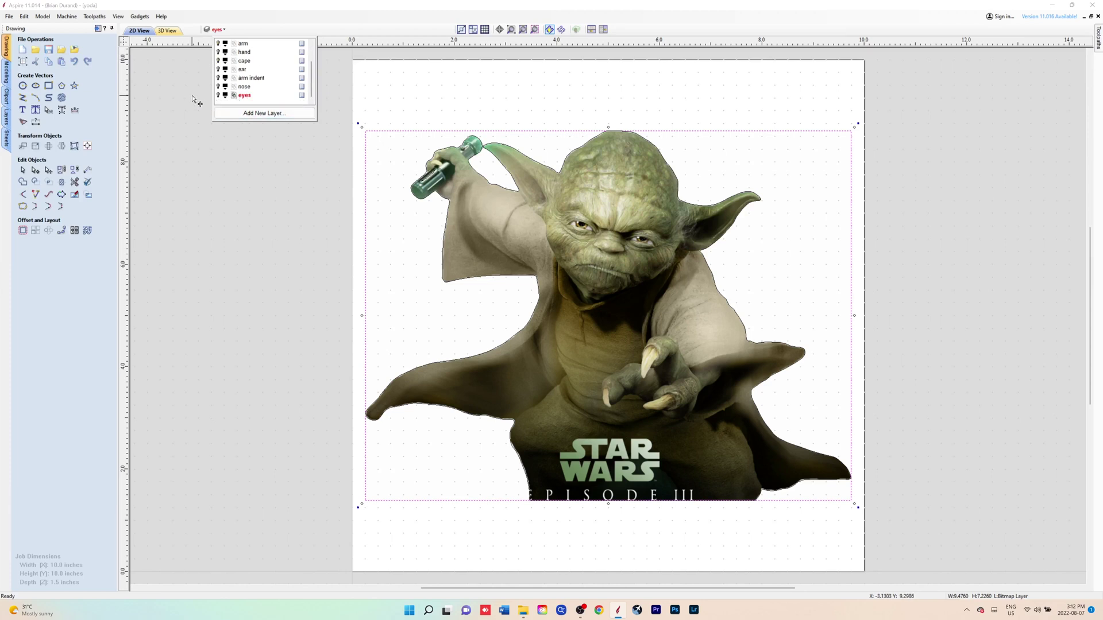
pyautogui.click(284, 143)
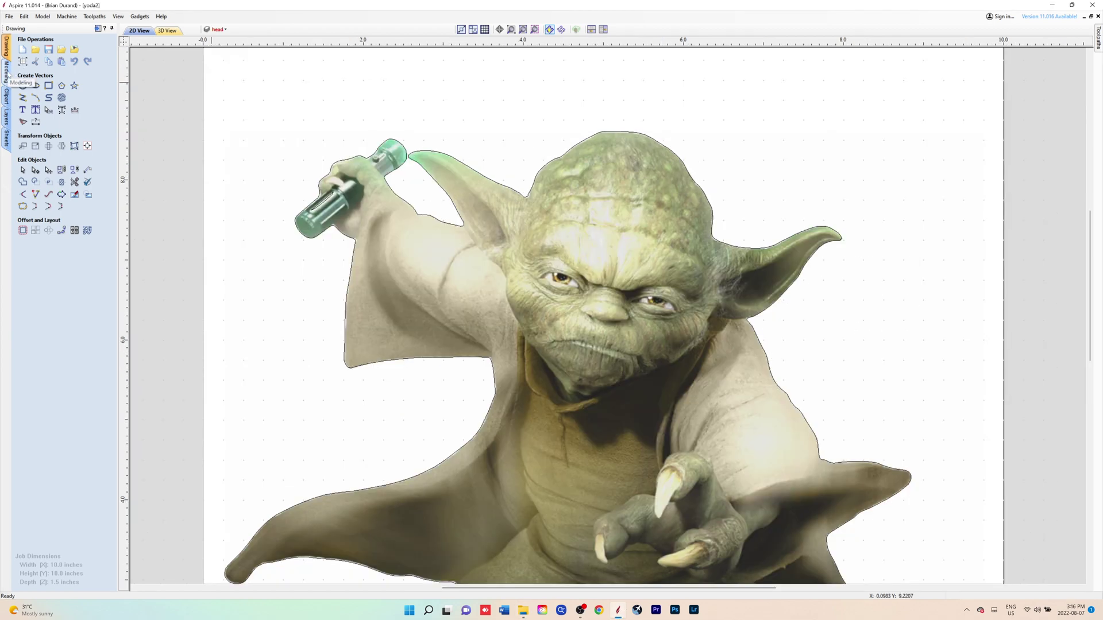
# Step: Show the head layer, hide the Bitmap Layer and Import - yoda.ai layers, and select the isolated head outline
pyautogui.click(23, 98)
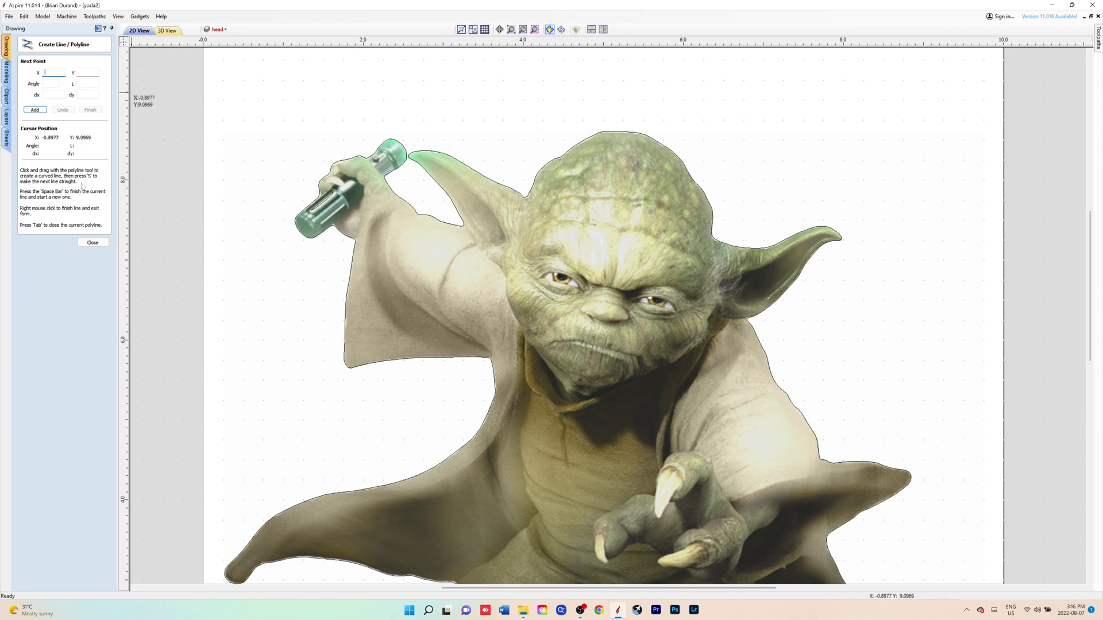
pyautogui.click(102, 245)
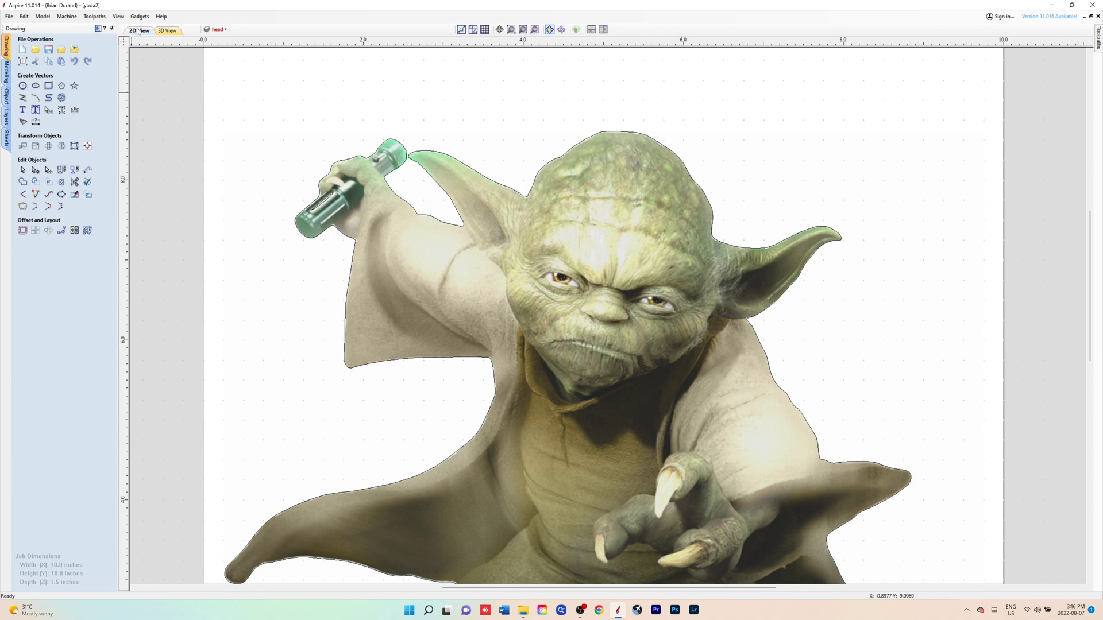
pyautogui.click(138, 30)
pyautogui.click(212, 30)
pyautogui.click(218, 52)
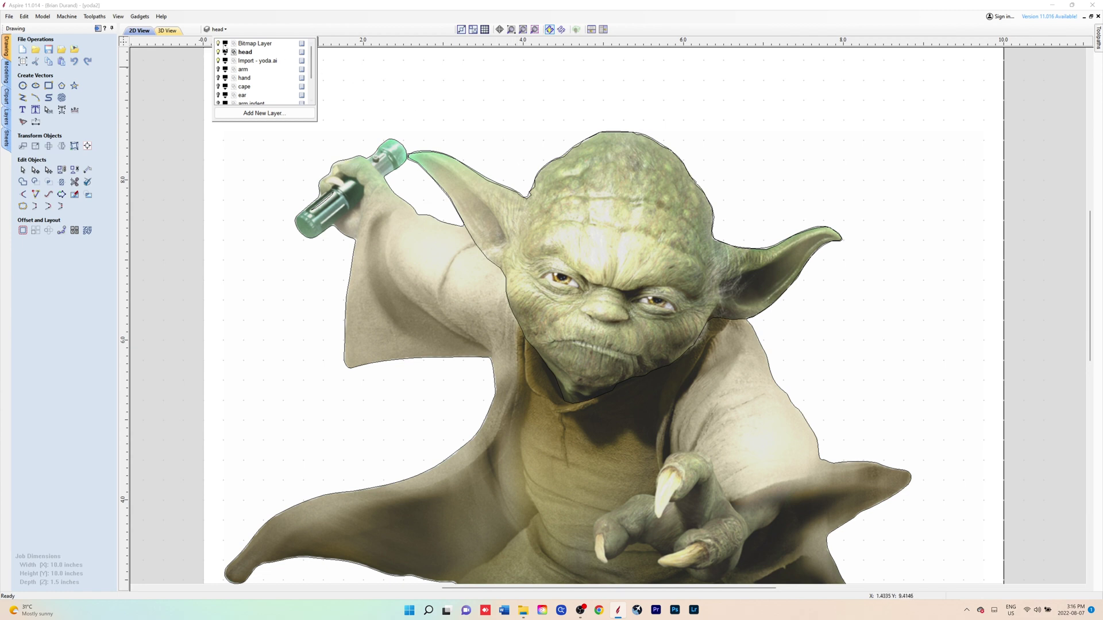
pyautogui.click(218, 43)
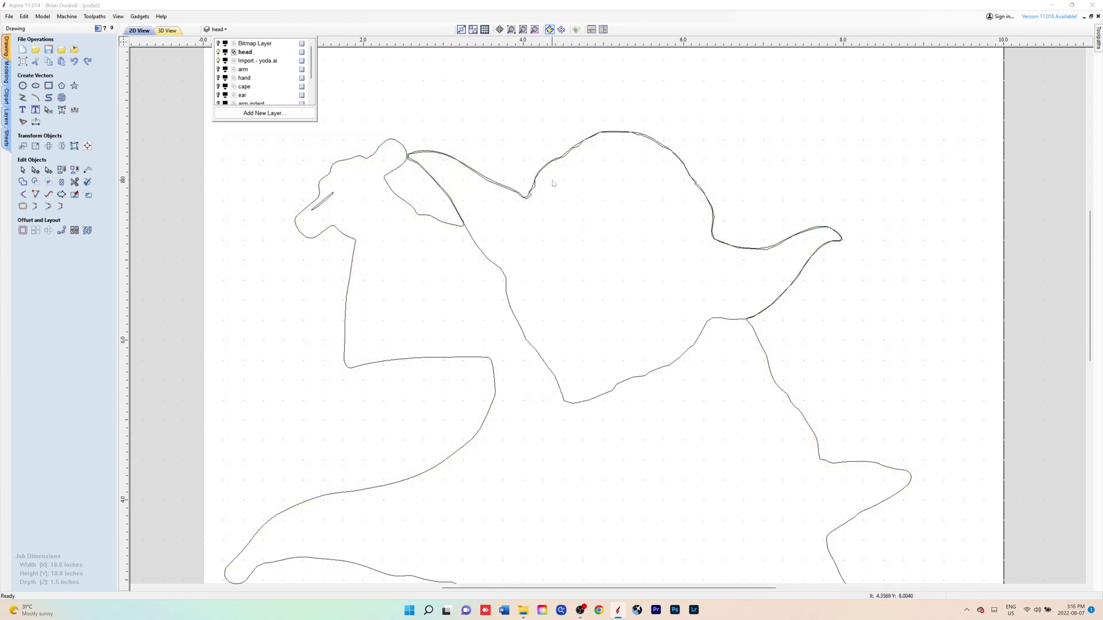
pyautogui.scroll(2, 551, 180)
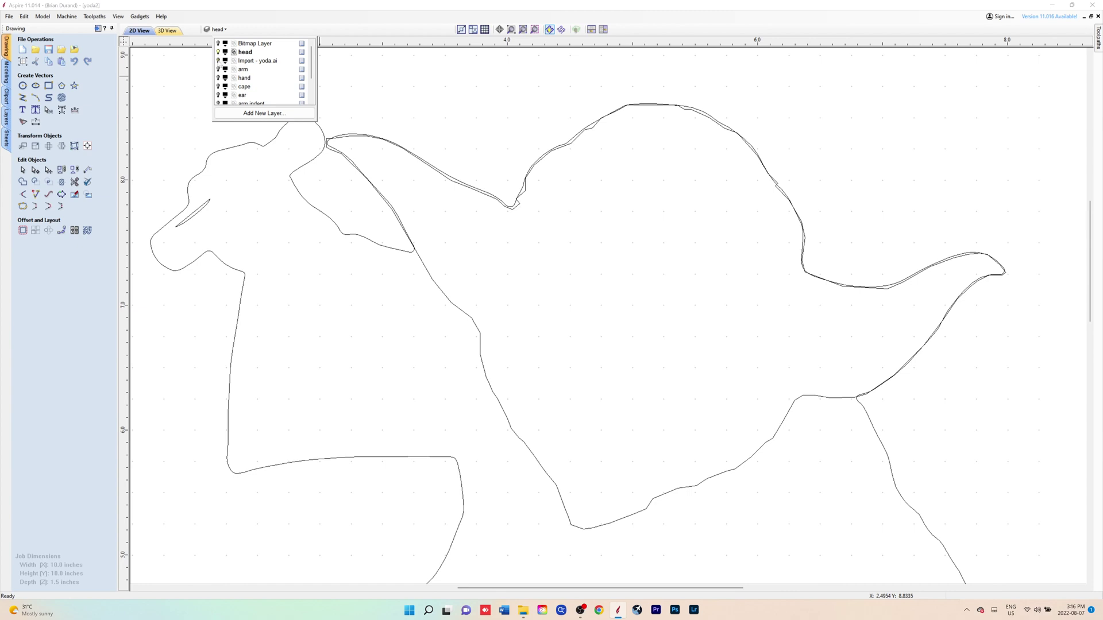
pyautogui.click(218, 60)
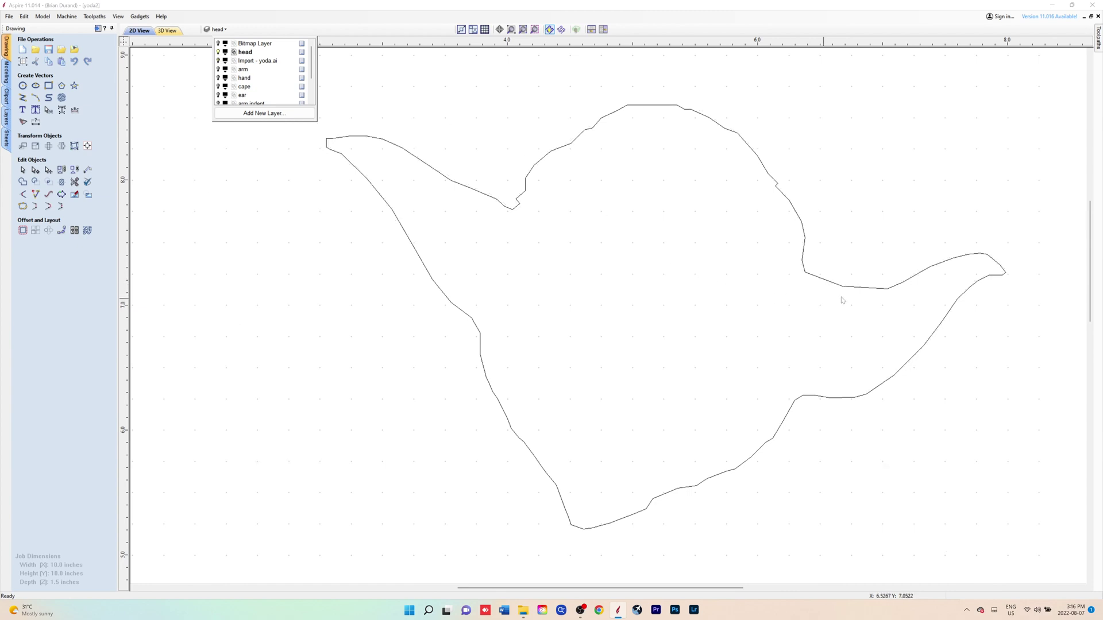
pyautogui.click(791, 208)
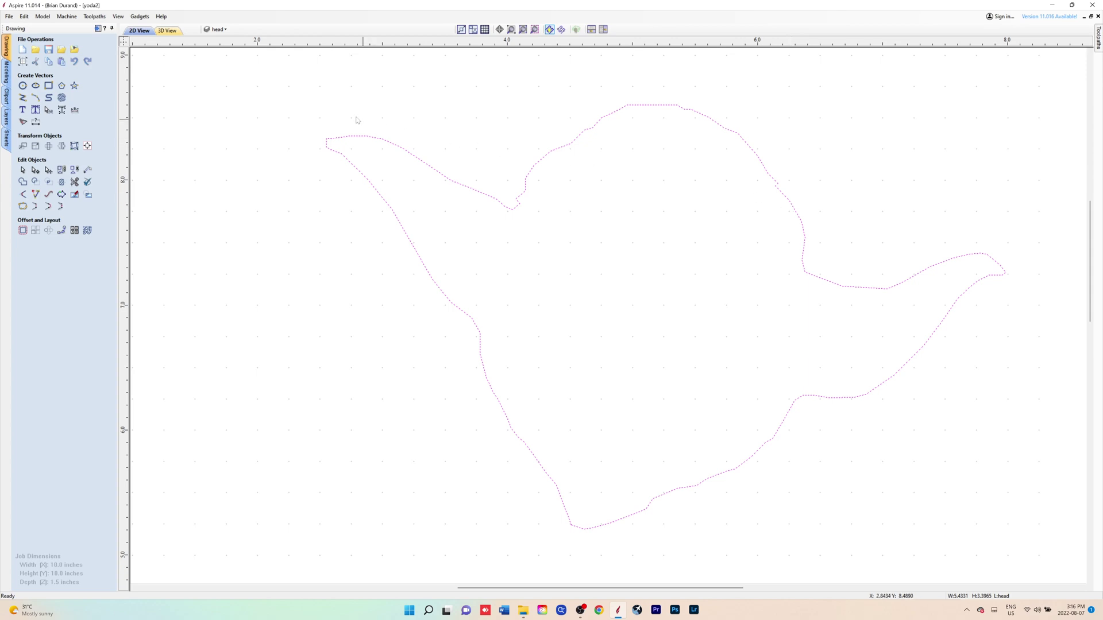
# Step: Make the Bitmap Layer and the Import - yoda.ai layer visible again around the head outline
pyautogui.click(218, 32)
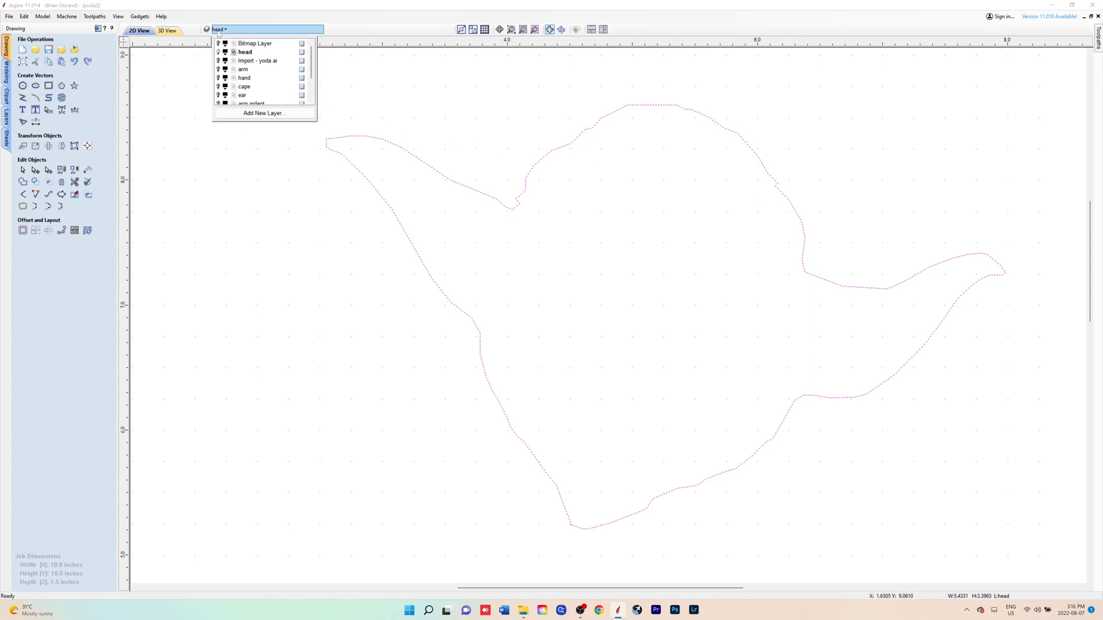
pyautogui.click(218, 44)
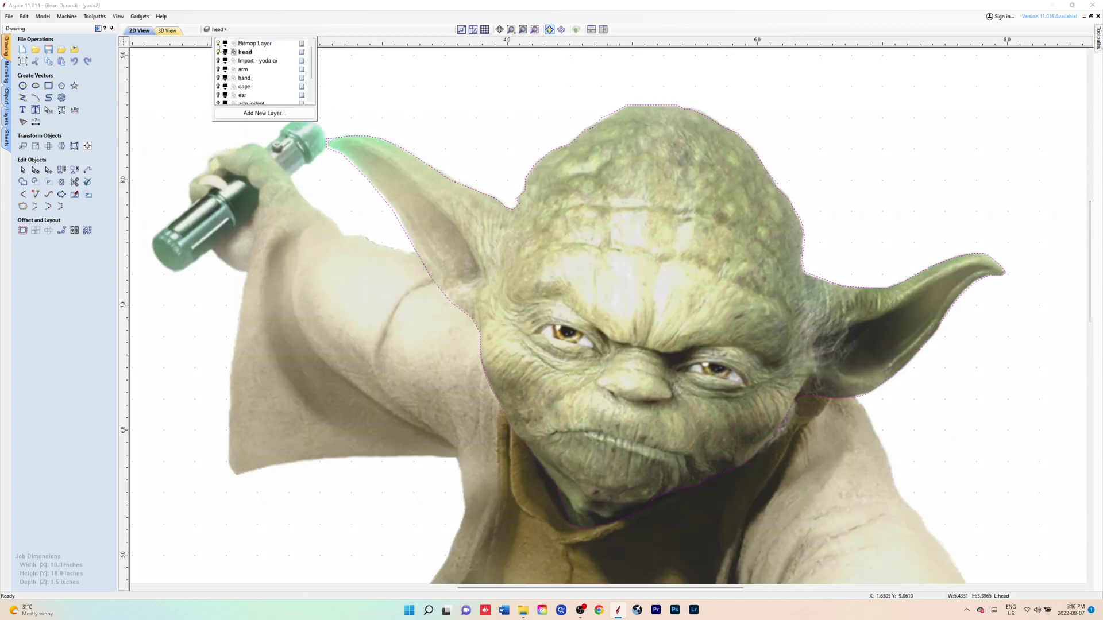
pyautogui.click(219, 61)
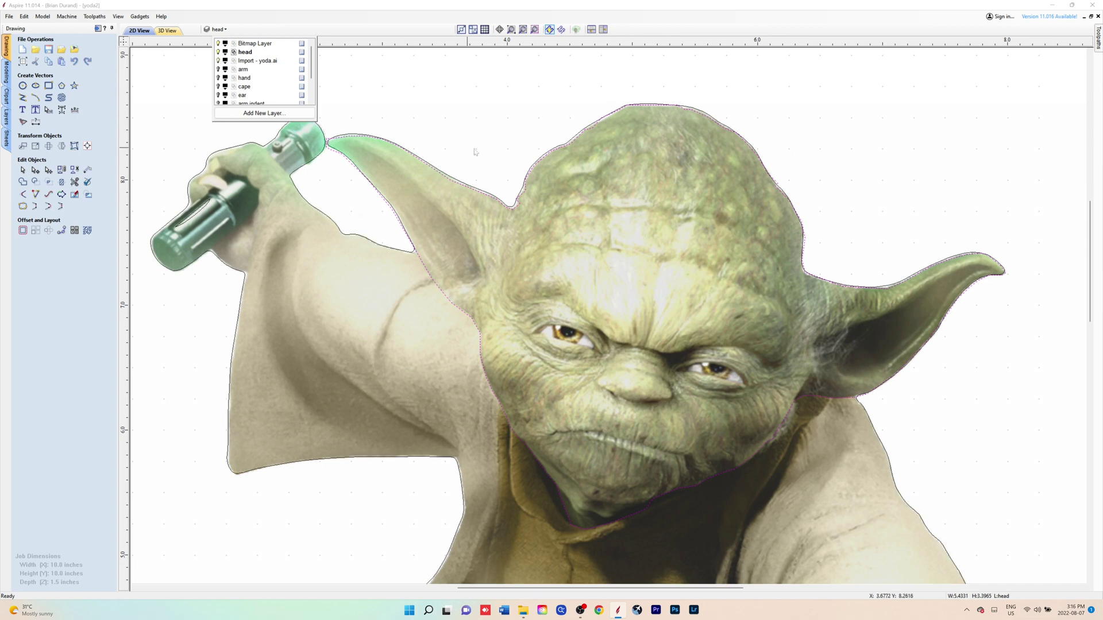
pyautogui.scroll(-2, 501, 190)
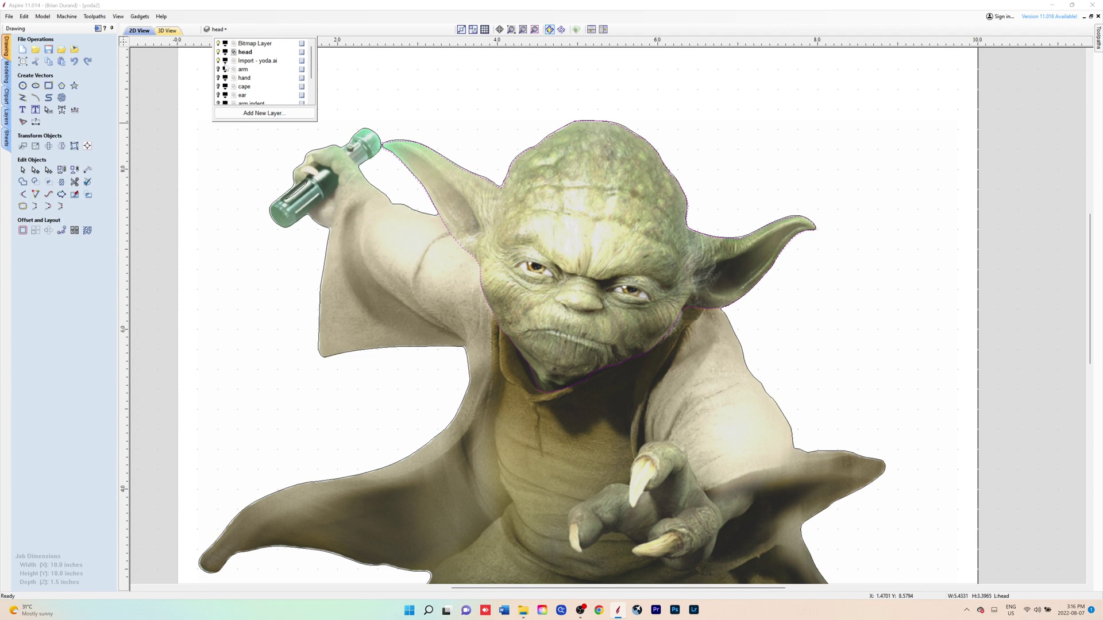
# Step: Activate the eyes layer and draw an ellipse of about 0.5 by 0.25 inches over the eye on the picture's left side
pyautogui.scroll(-1, 224, 70)
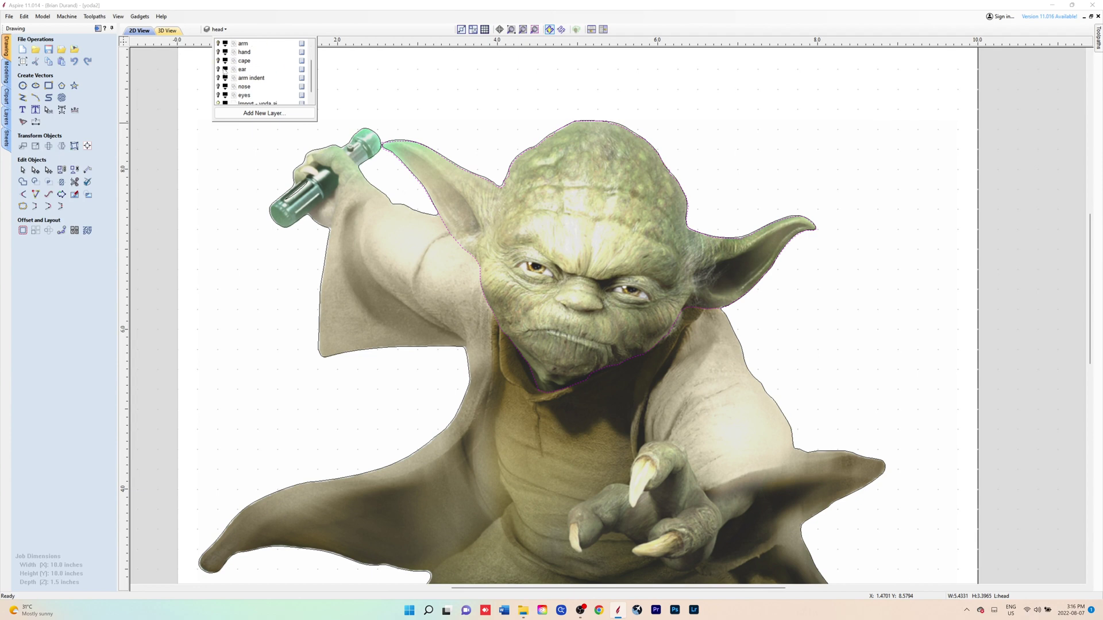
pyautogui.click(245, 96)
pyautogui.scroll(1, 371, 195)
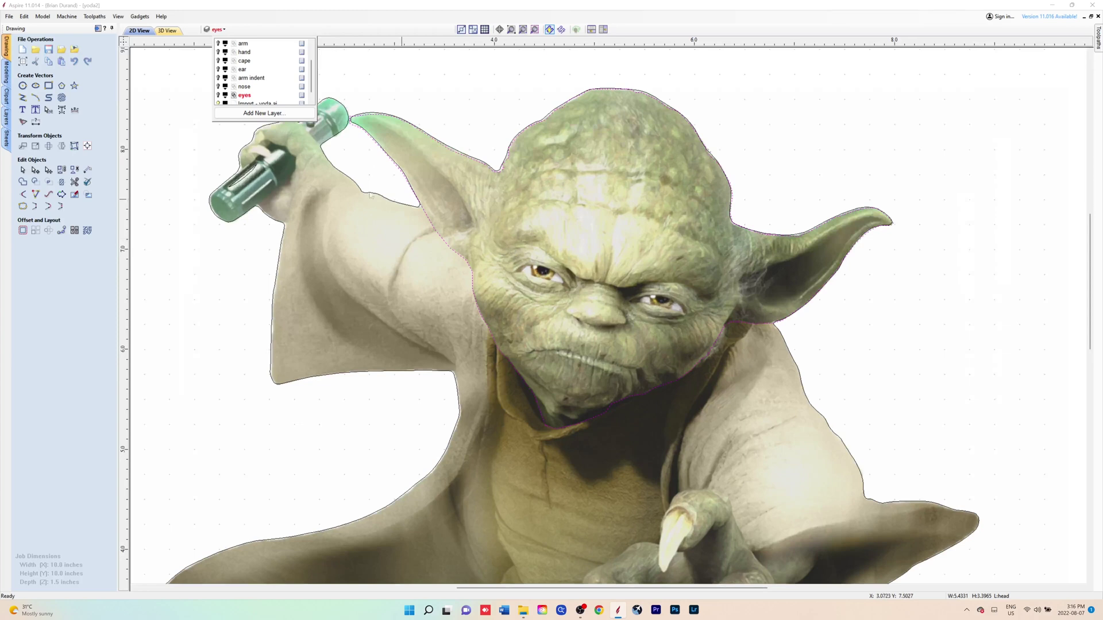
pyautogui.click(35, 85)
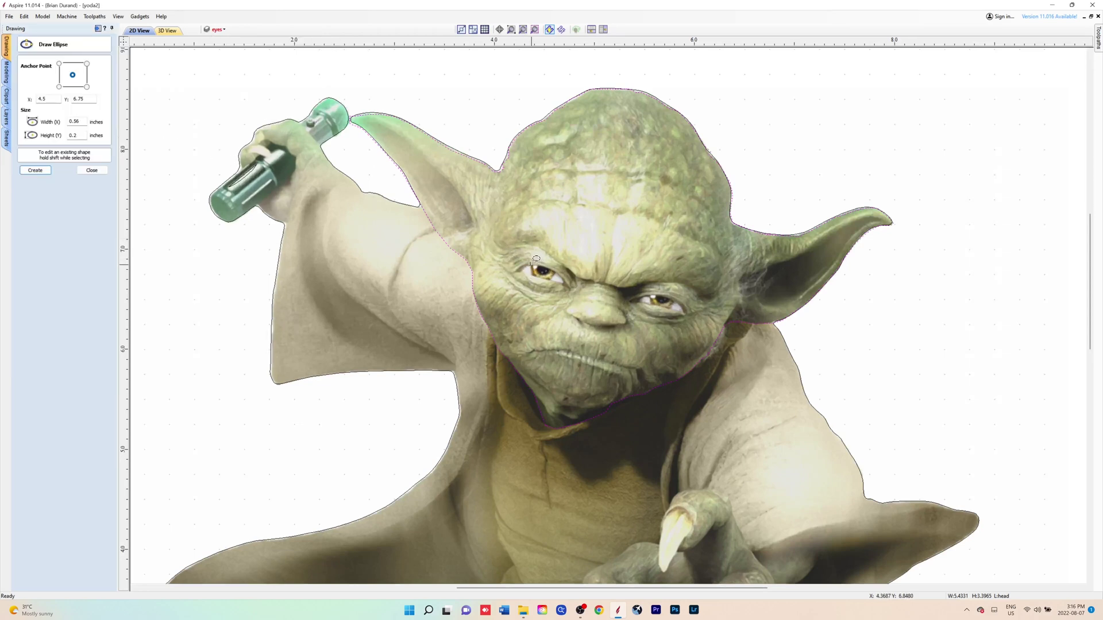
pyautogui.moveTo(544, 272); pyautogui.dragTo(524, 256)
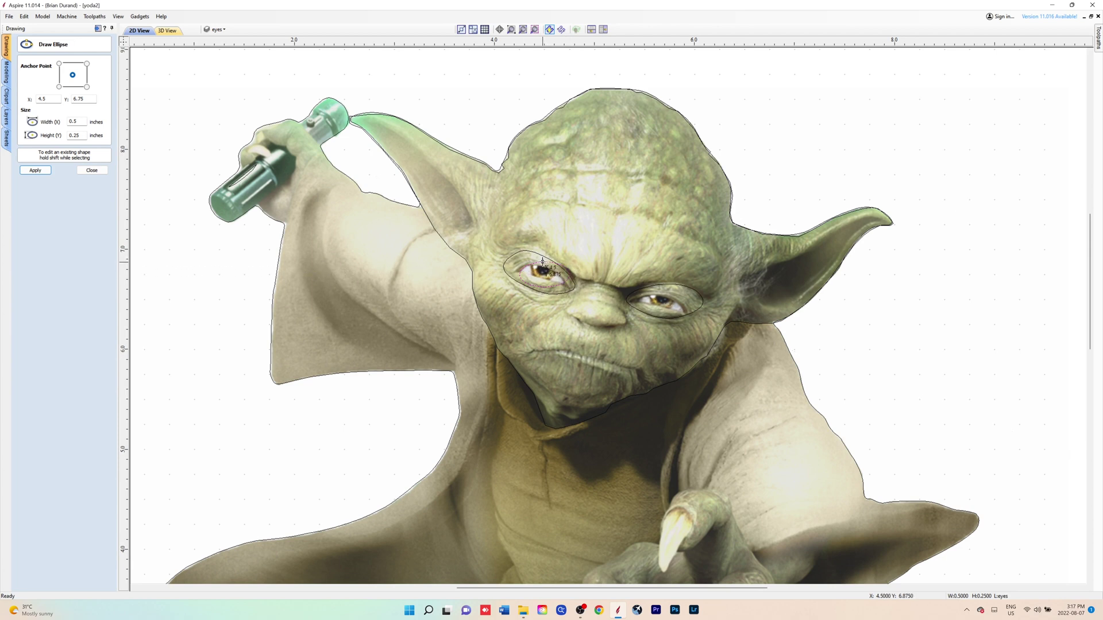
pyautogui.scroll(3, 542, 261)
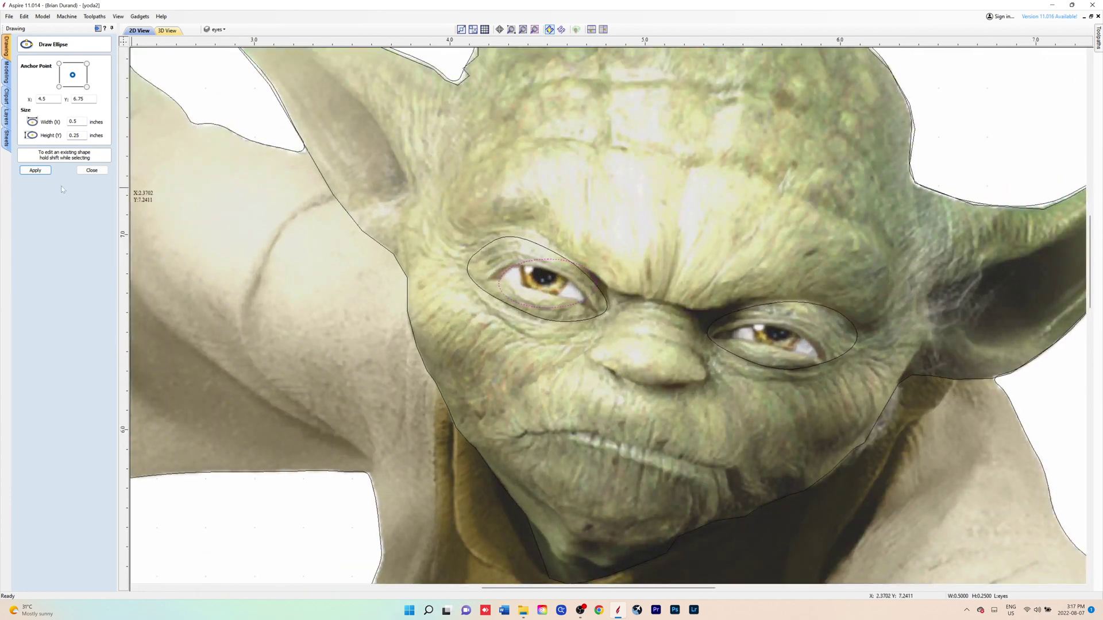
pyautogui.click(81, 171)
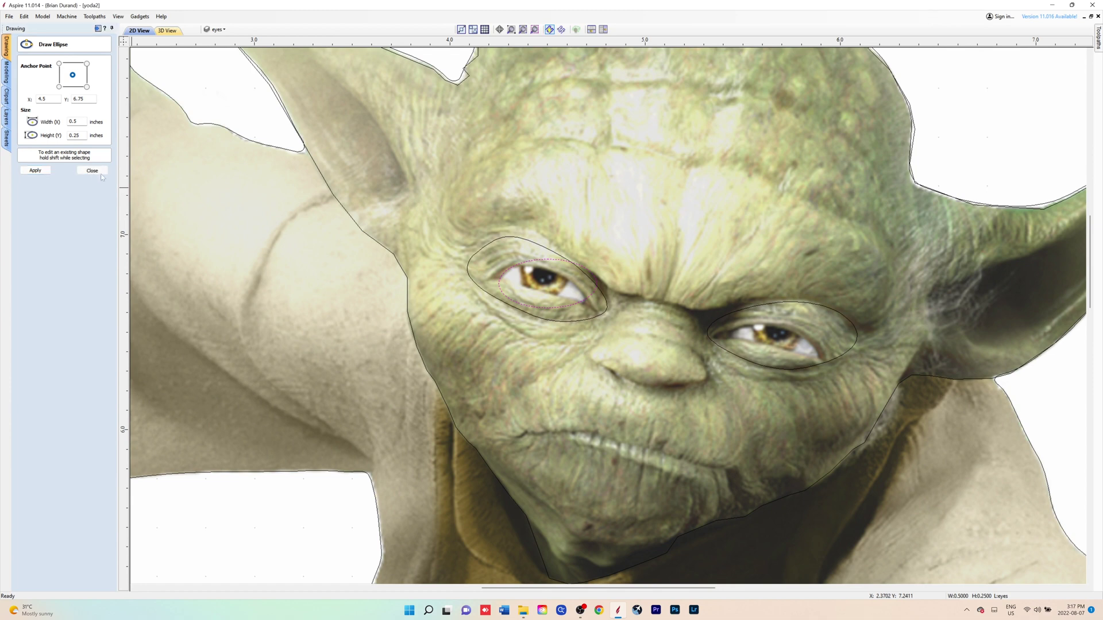
# Step: Edit the new ellipse's nodes, moving the side and lower nodes out to the edges of the eye socket
pyautogui.click(551, 261)
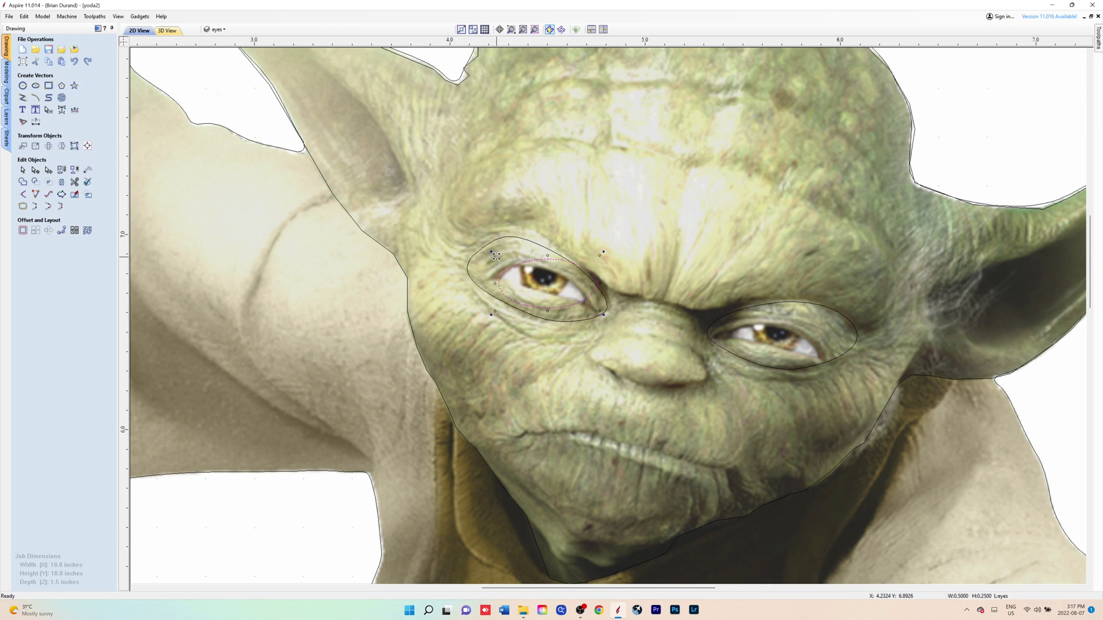
pyautogui.press('n')
pyautogui.click(500, 283)
pyautogui.moveTo(499, 283); pyautogui.dragTo(469, 260)
pyautogui.moveTo(597, 284); pyautogui.dragTo(528, 315)
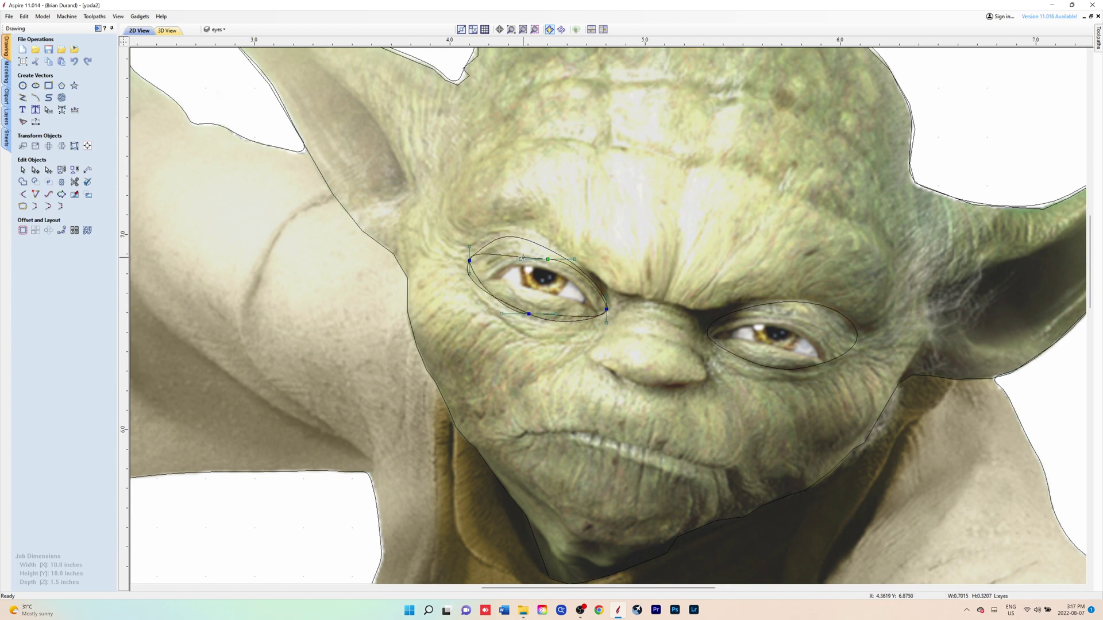
# Step: Reshape the ellipse's curves with its node handles until they follow the upper and lower contours of the eye socket
pyautogui.click(523, 257)
pyautogui.moveTo(519, 228); pyautogui.dragTo(518, 225)
pyautogui.scroll(1, 568, 281)
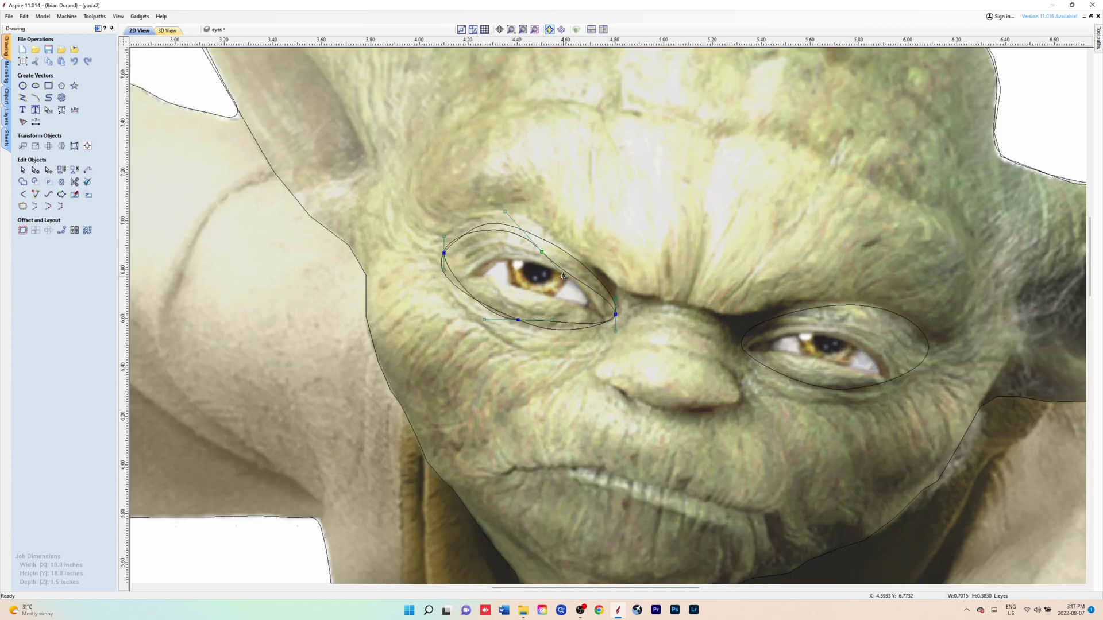
pyautogui.moveTo(564, 280); pyautogui.dragTo(505, 230)
pyautogui.click(555, 329)
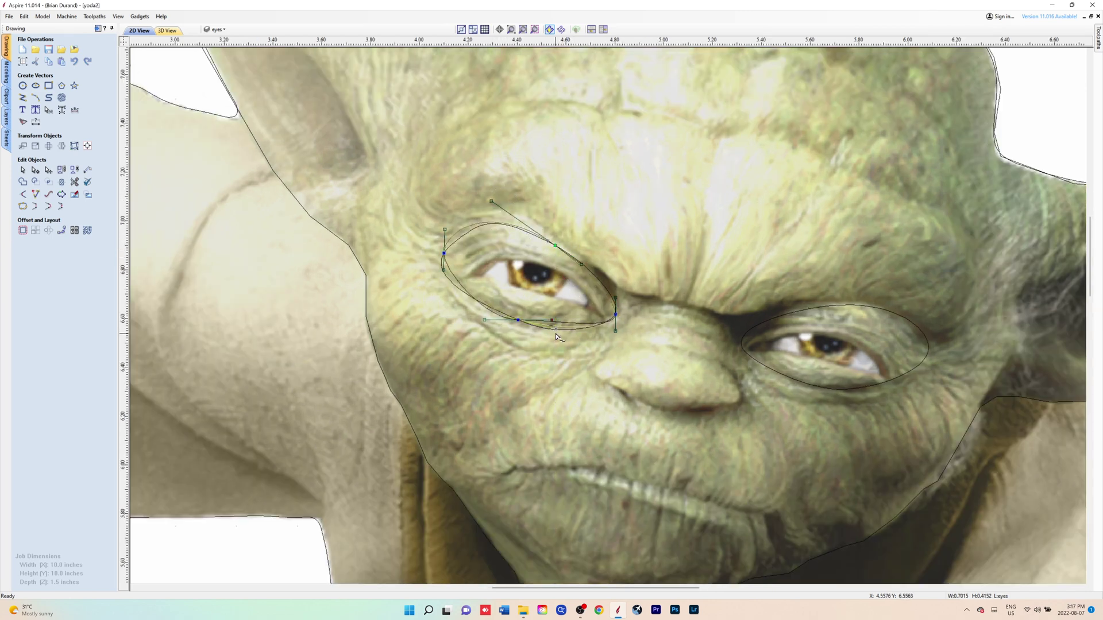
pyautogui.moveTo(552, 320); pyautogui.dragTo(556, 329)
pyautogui.moveTo(444, 229); pyautogui.dragTo(455, 234)
pyautogui.scroll(2, 601, 317)
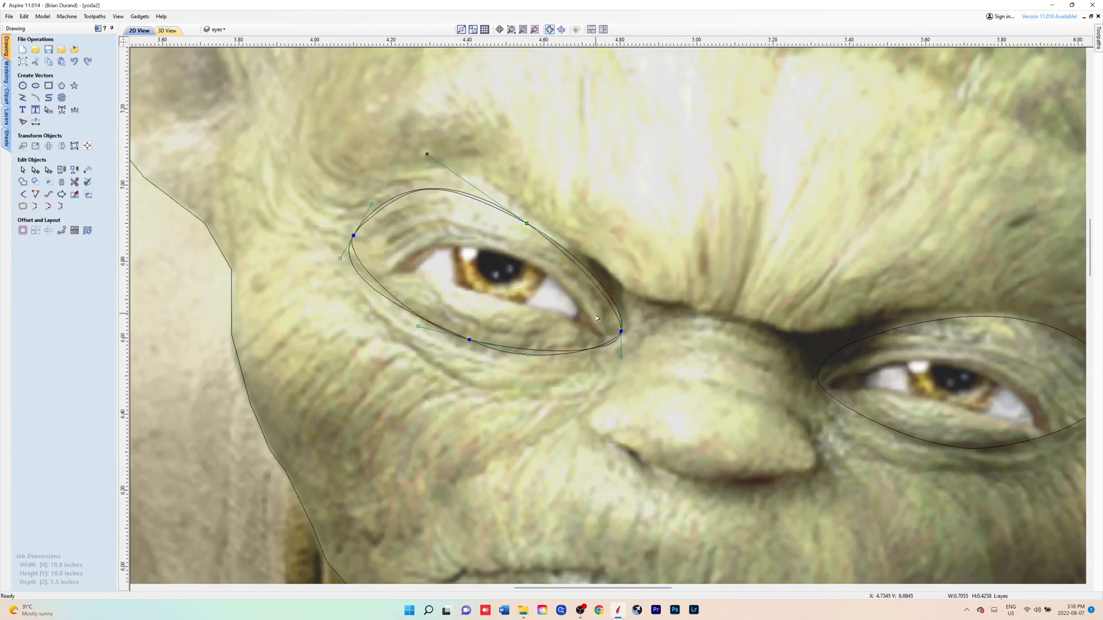
pyautogui.click(505, 289)
# Step: Make the hand layer visible to display the outline around Yoda's clawed hand
pyautogui.scroll(-2, 606, 304)
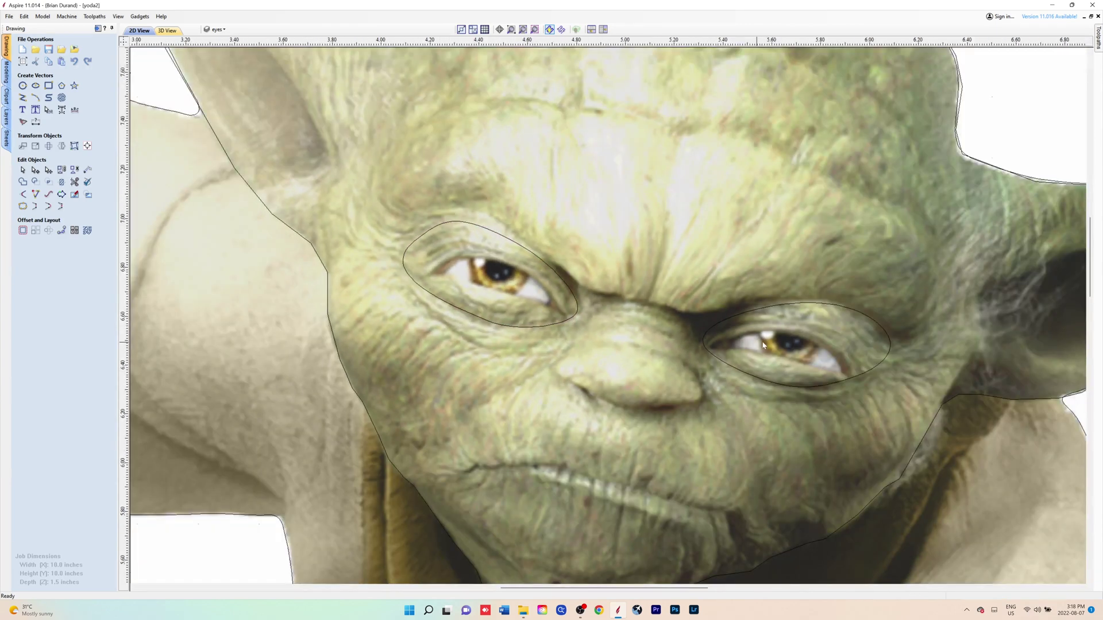
pyautogui.scroll(-1, 368, 150)
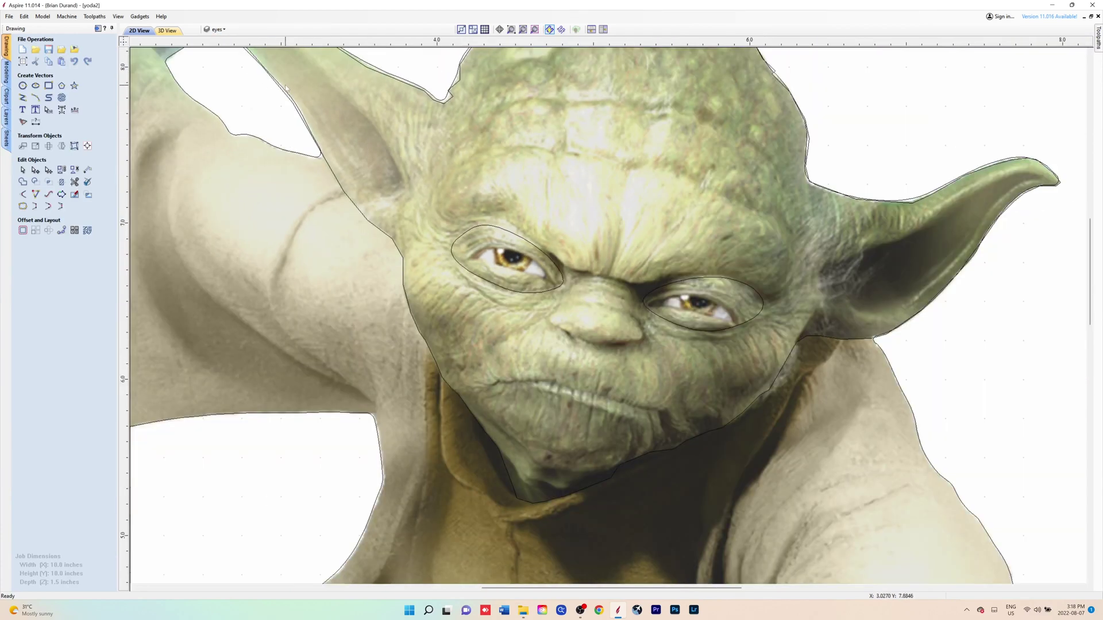
pyautogui.scroll(-2, 490, 225)
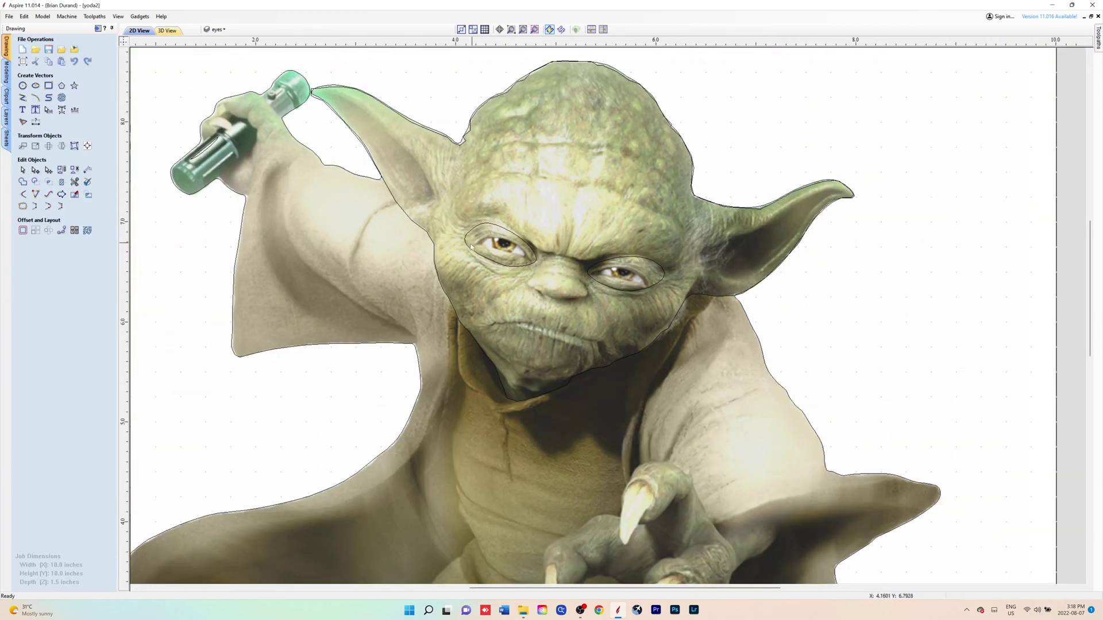
pyautogui.moveTo(397, 270); pyautogui.dragTo(395, 217, button='middle')
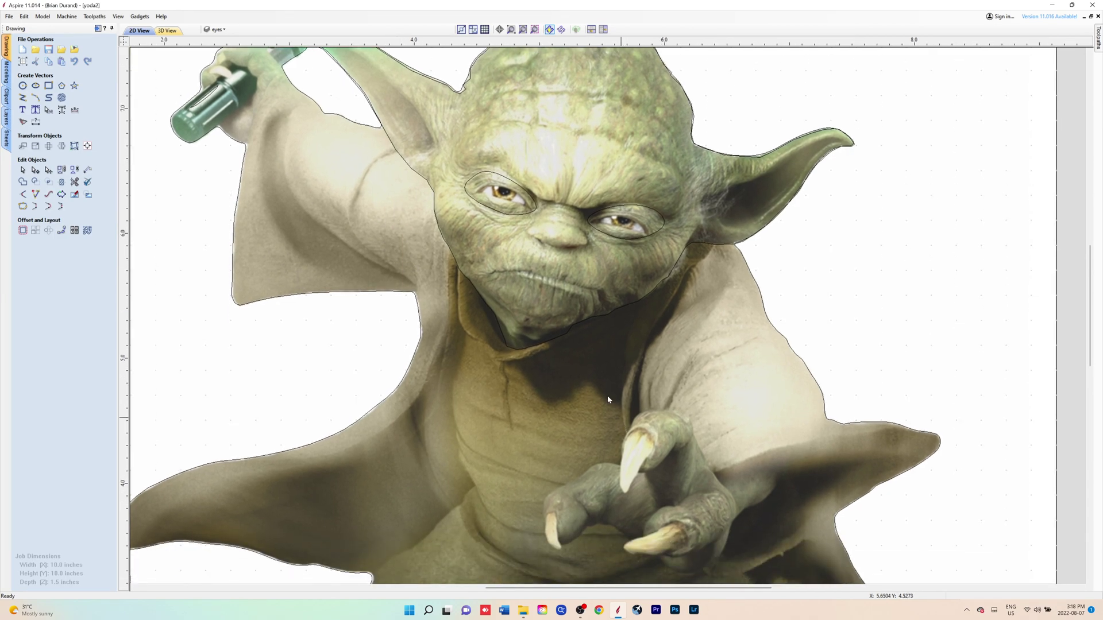
pyautogui.scroll(1, 586, 379)
pyautogui.moveTo(354, 171); pyautogui.dragTo(301, 138, button='middle')
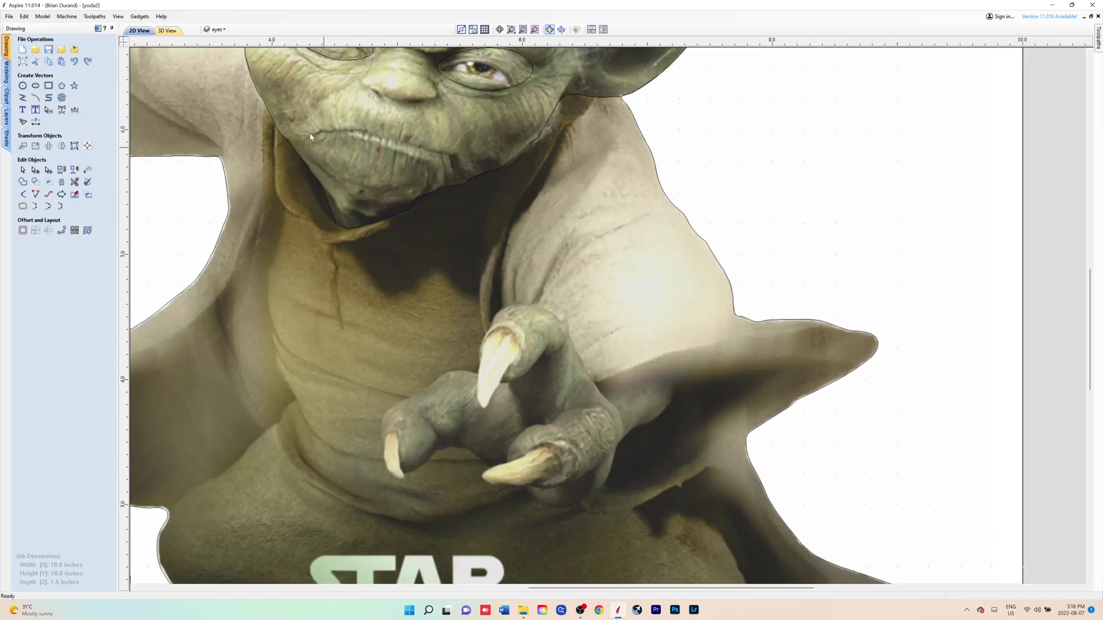
pyautogui.click(215, 29)
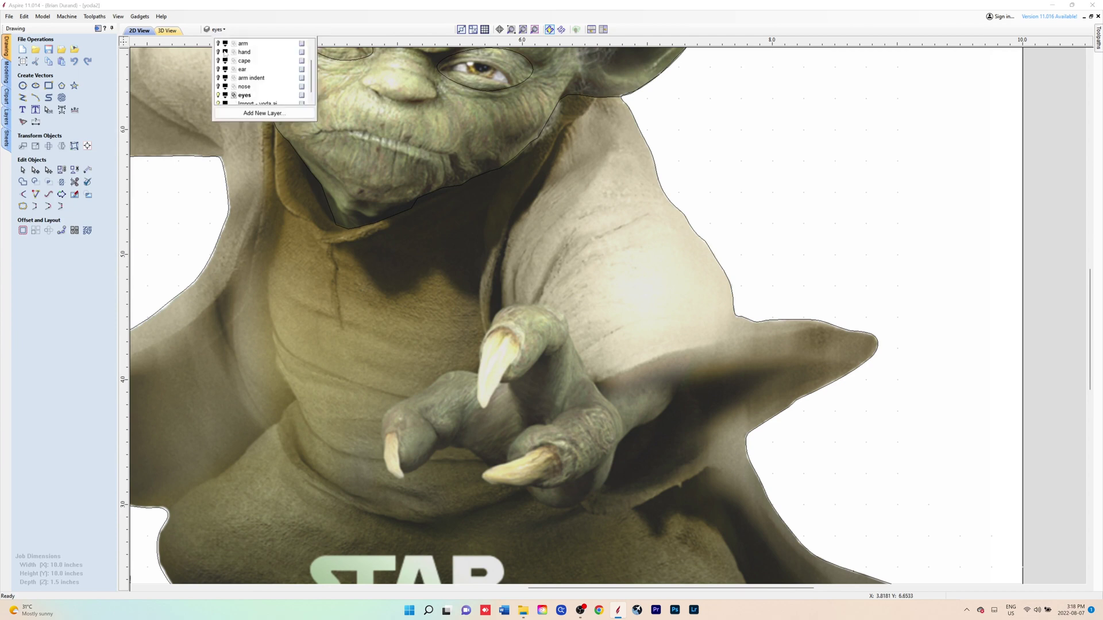
pyautogui.scroll(-1, 220, 73)
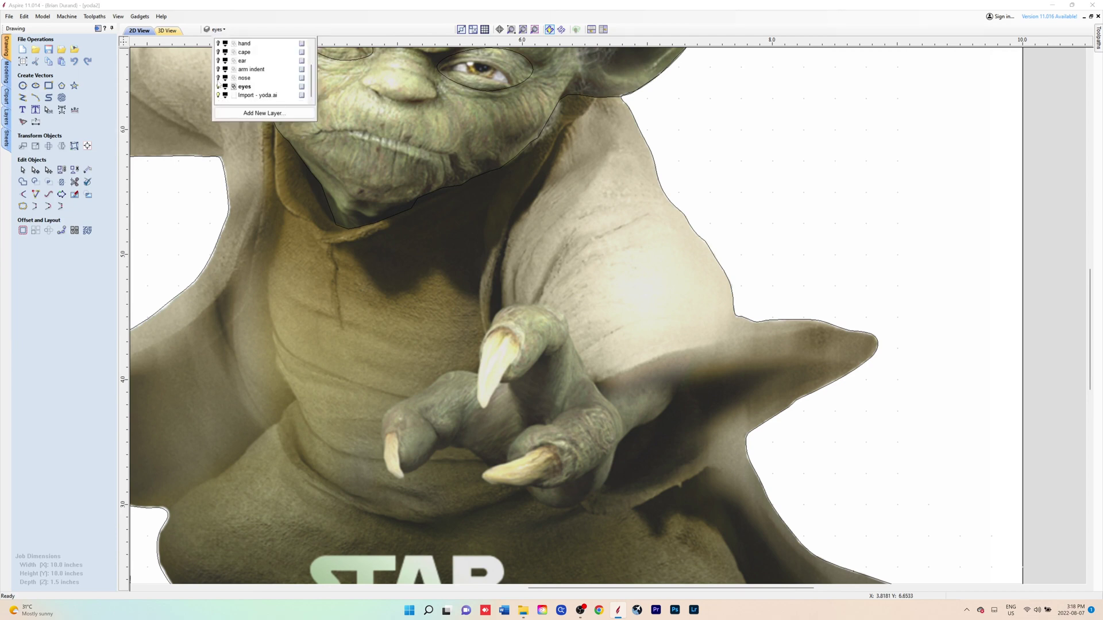
pyautogui.scroll(3, 218, 85)
pyautogui.click(219, 69)
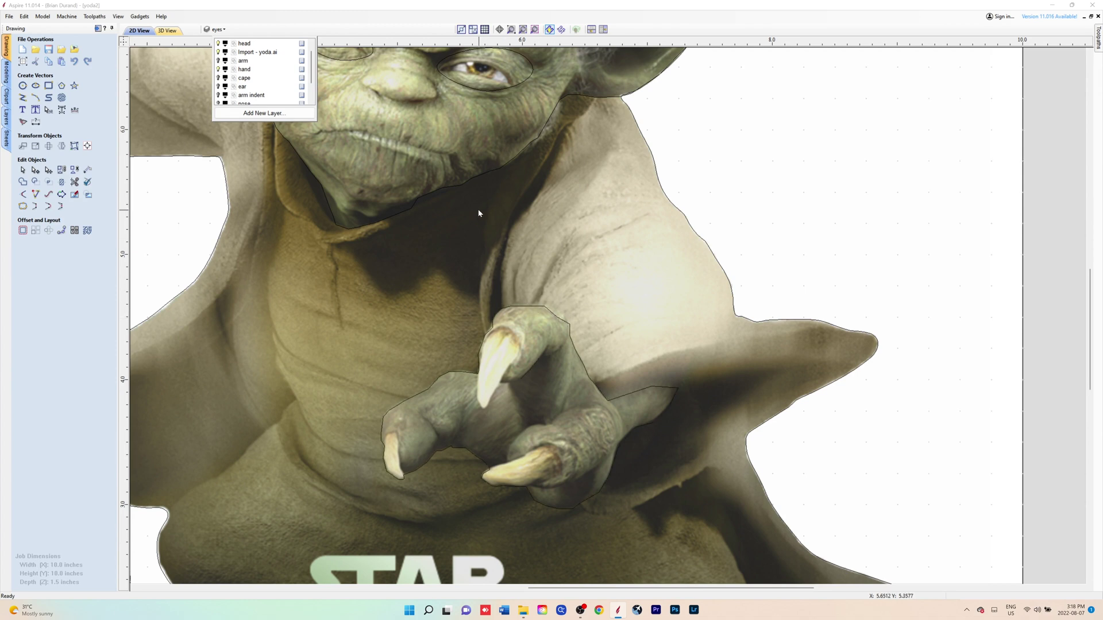
# Step: Set the fading of the non-selected Yoda picture to 16% in its bitmap properties
pyautogui.click(437, 210)
pyautogui.rightClick(436, 212)
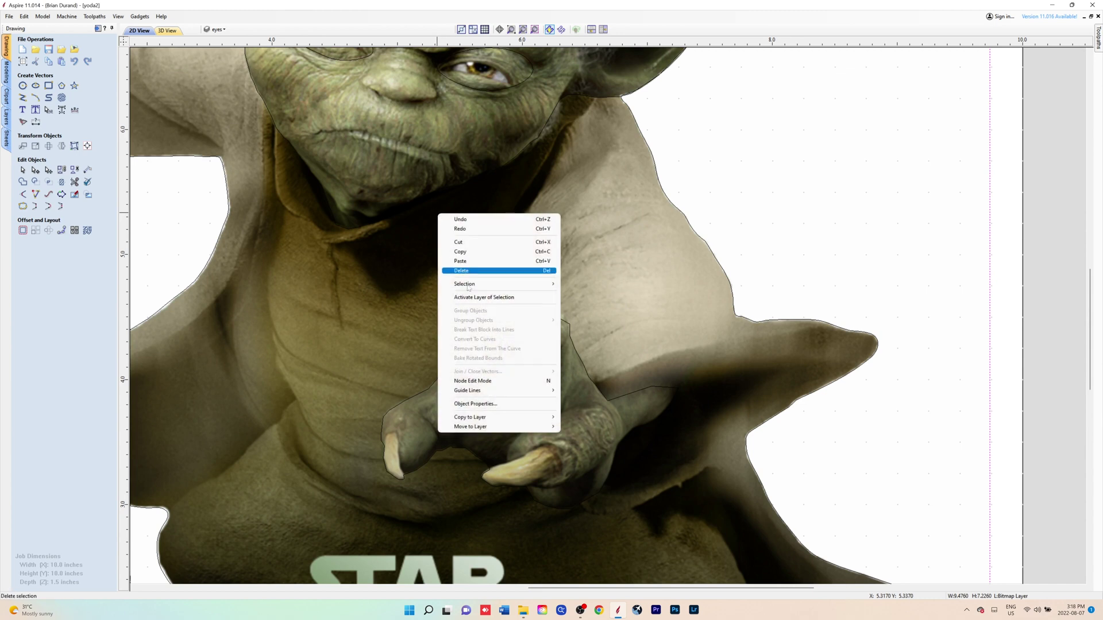
pyautogui.click(481, 404)
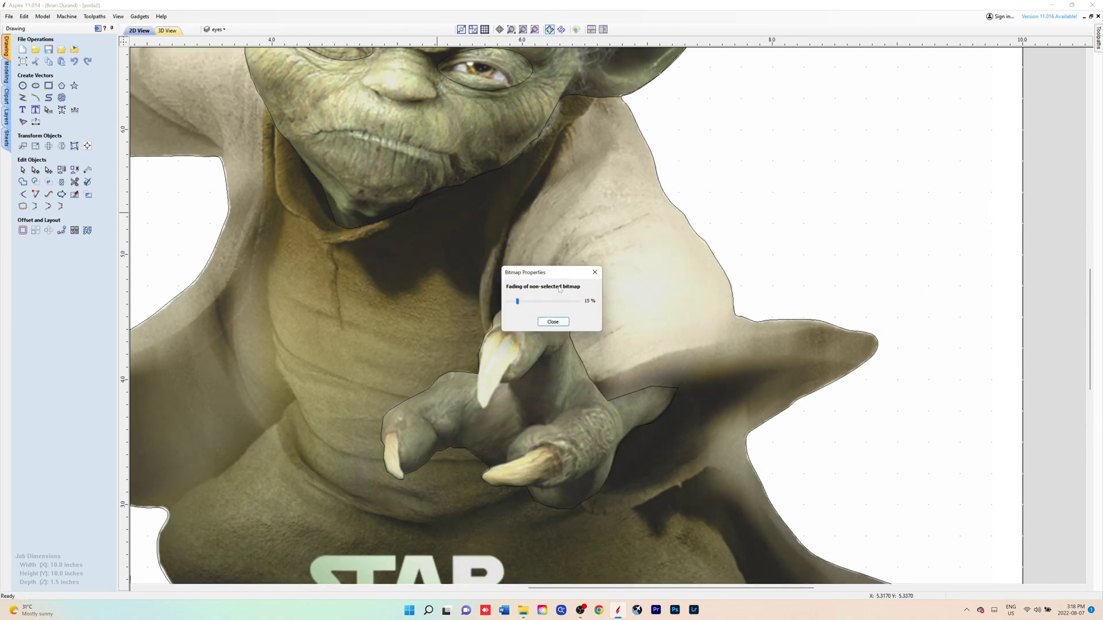
pyautogui.moveTo(518, 301)
pyautogui.mouseDown()
pyautogui.moveTo(555, 306)
pyautogui.moveTo(520, 305)
pyautogui.mouseUp()
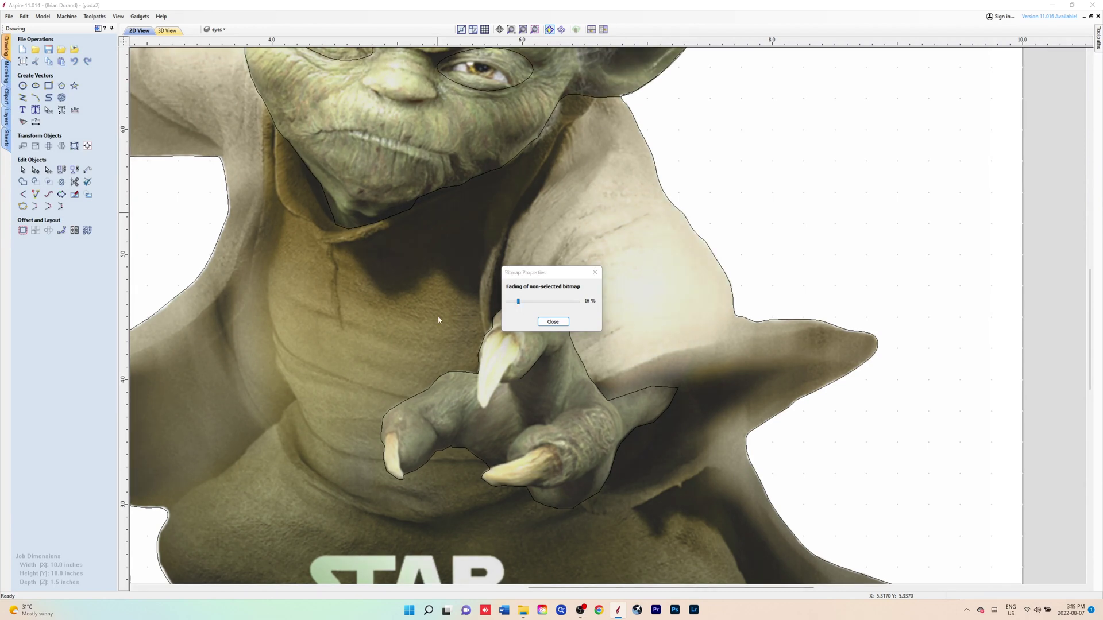
pyautogui.click(546, 322)
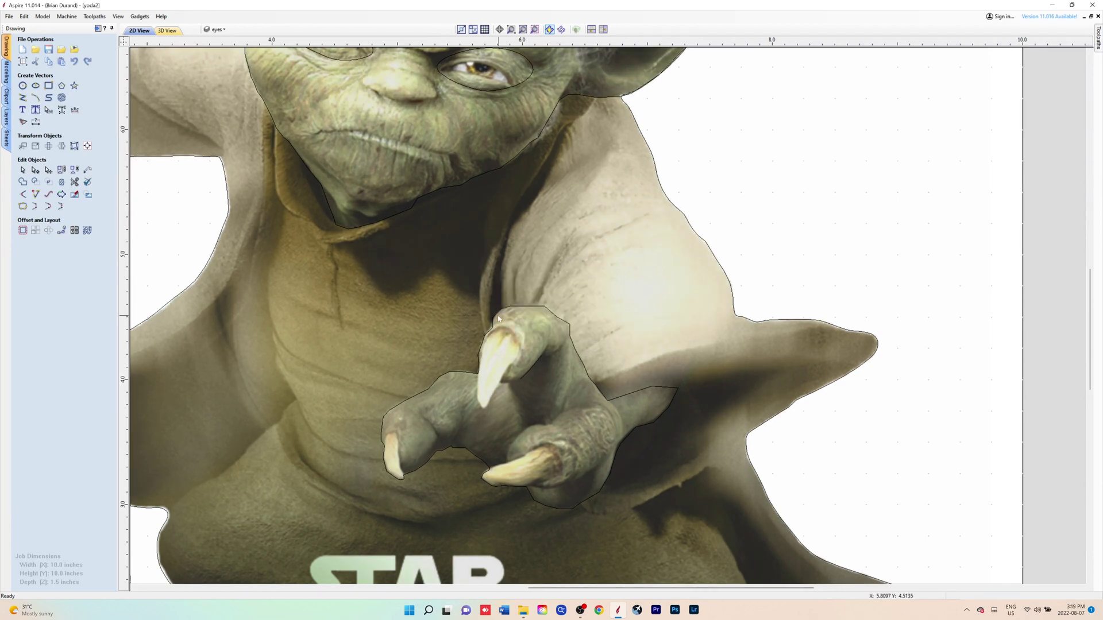
# Step: Highlight the outline around the clawed hand and examine how it fits within the whole figure
pyautogui.click(532, 309)
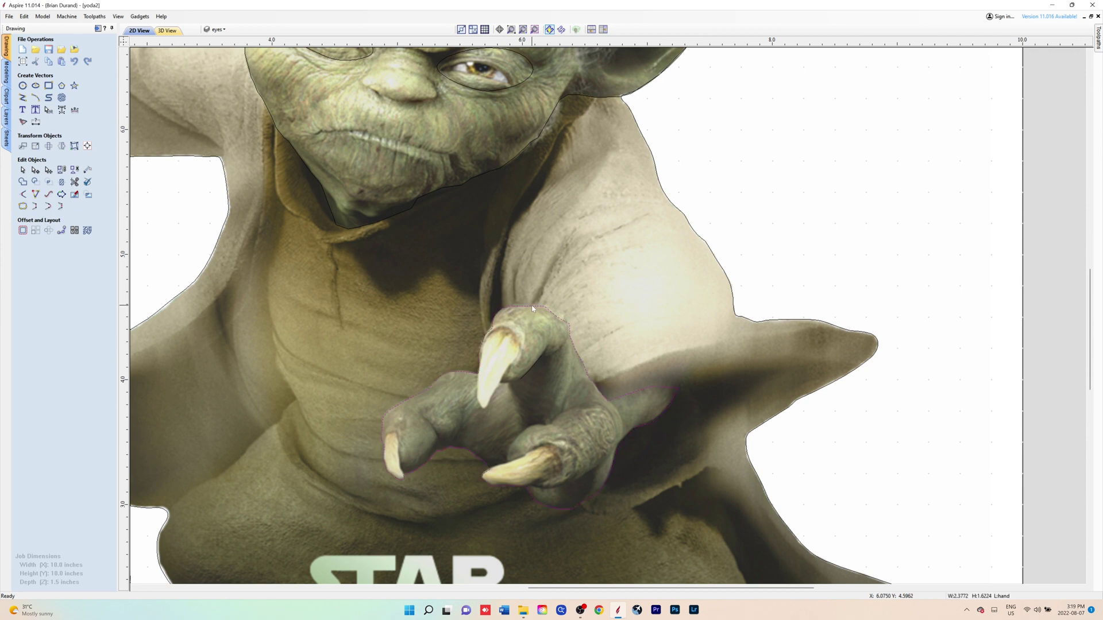
pyautogui.click(314, 296)
pyautogui.scroll(-2, 359, 294)
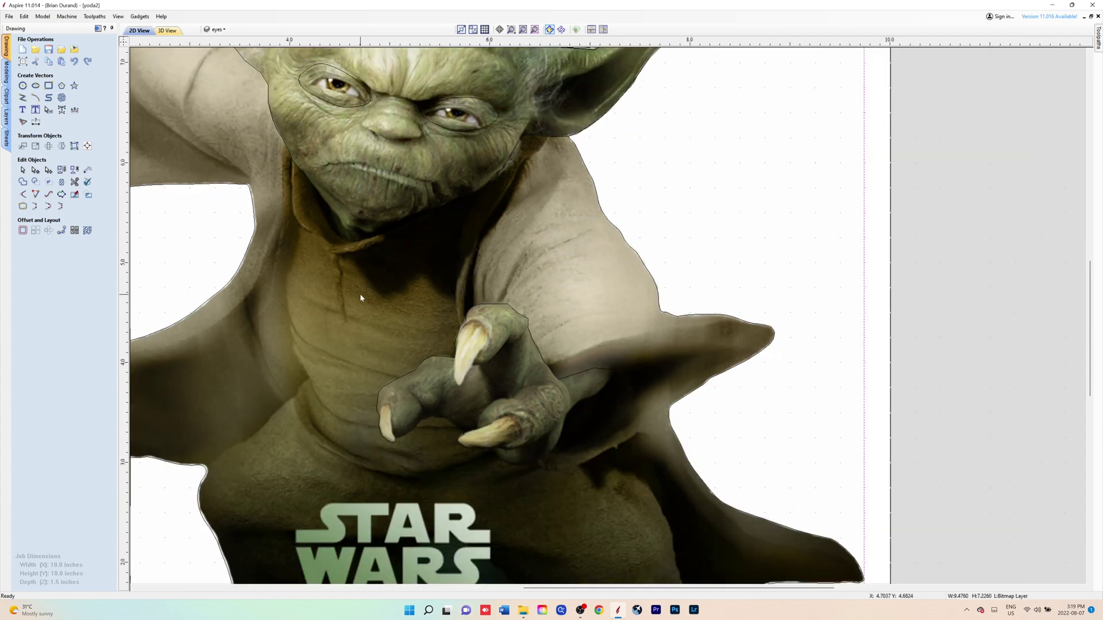
pyautogui.scroll(-1, 368, 287)
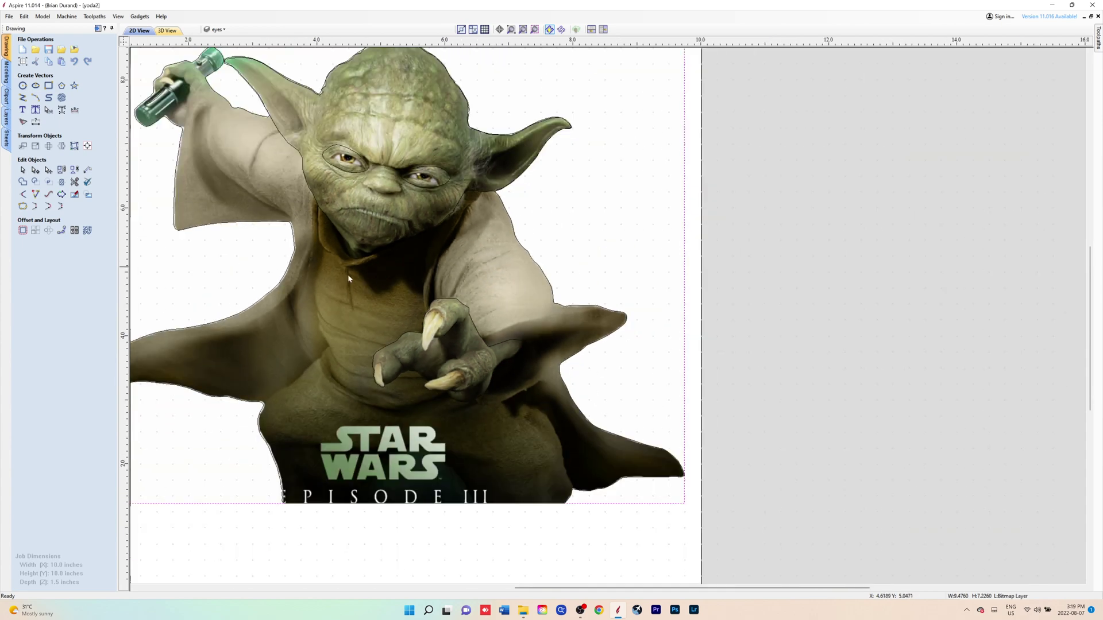
# Step: Make the cape layer visible and active, and hide the bitmap layer to isolate and select the cape outline
pyautogui.click(215, 29)
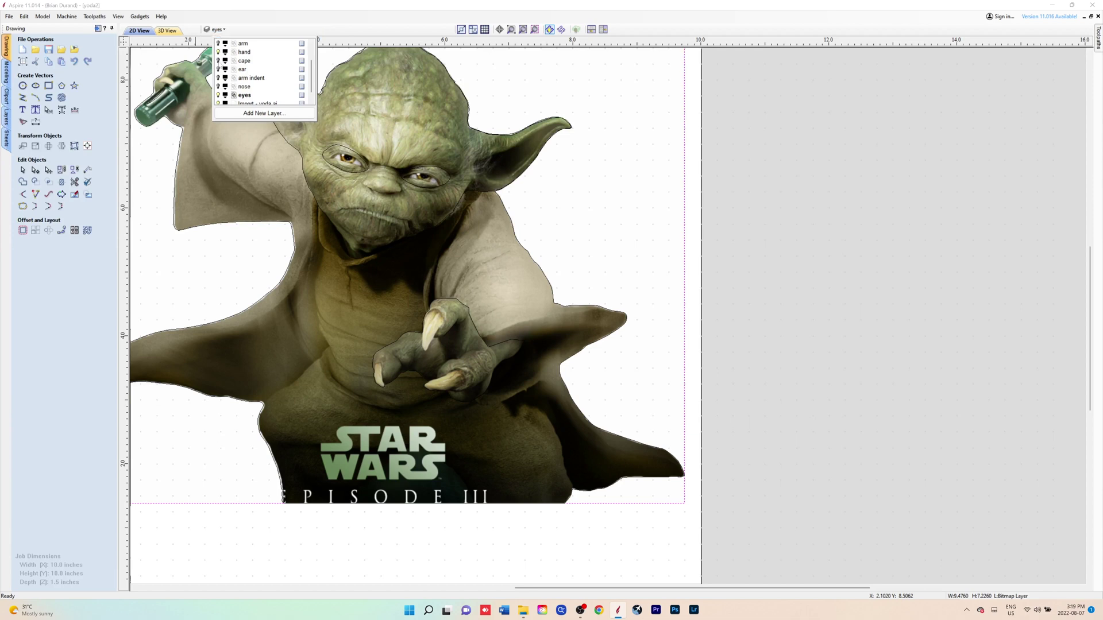
pyautogui.click(218, 69)
pyautogui.click(243, 61)
pyautogui.scroll(1, 228, 53)
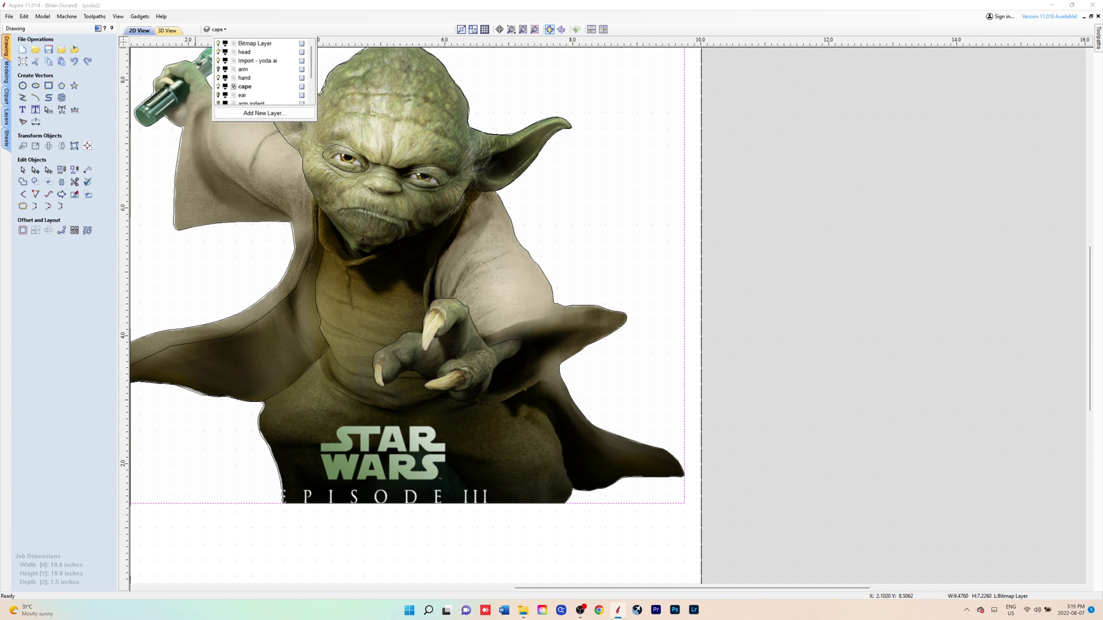
pyautogui.click(218, 43)
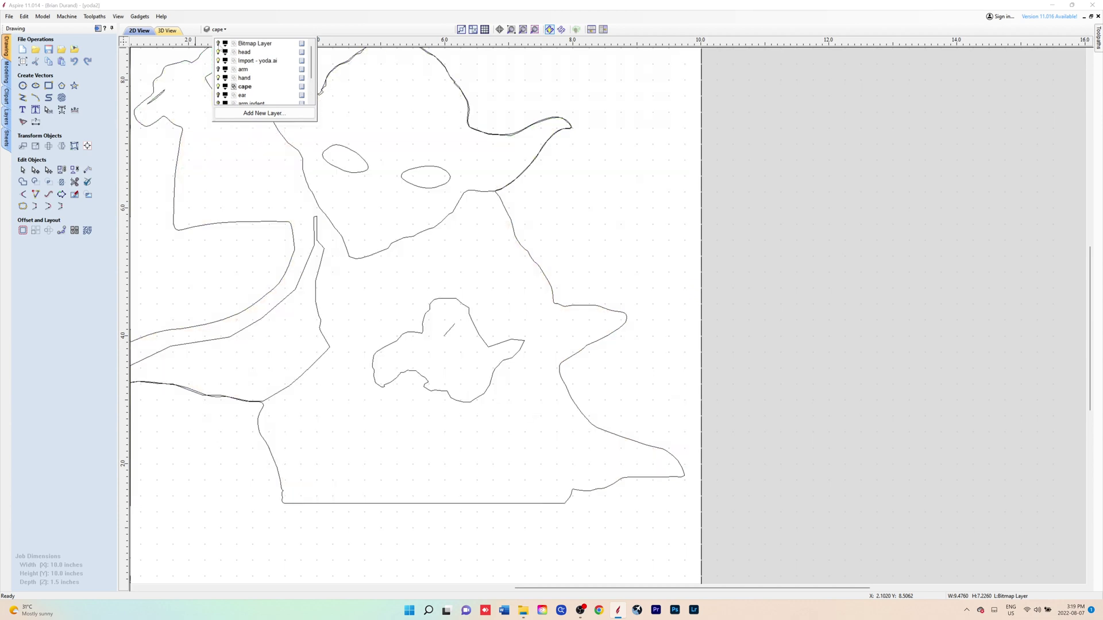
pyautogui.click(320, 245)
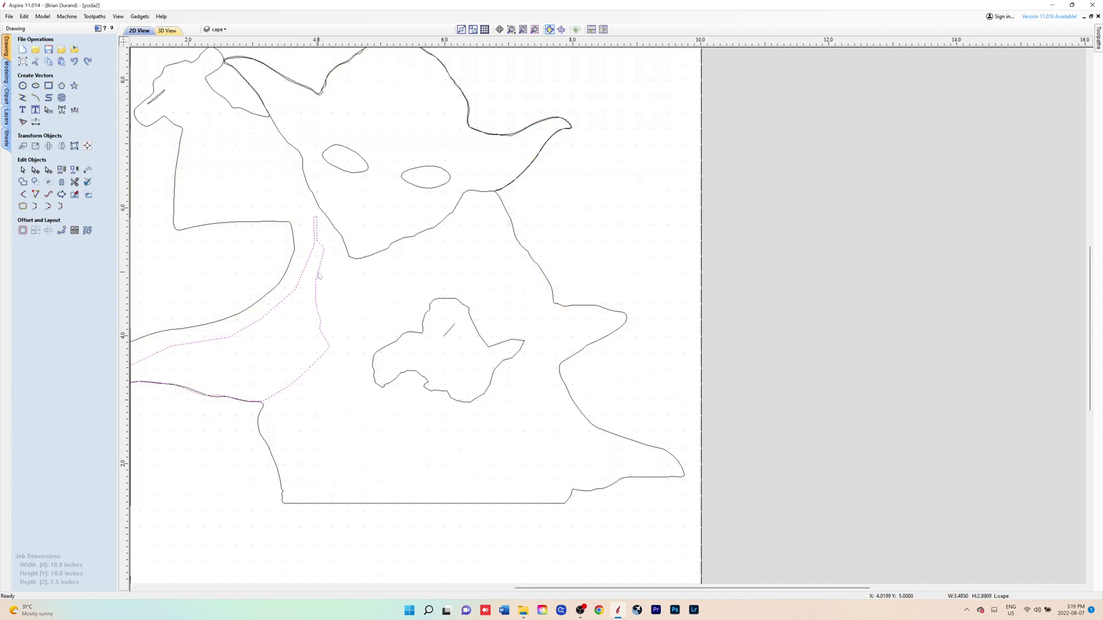
pyautogui.scroll(-1, 320, 278)
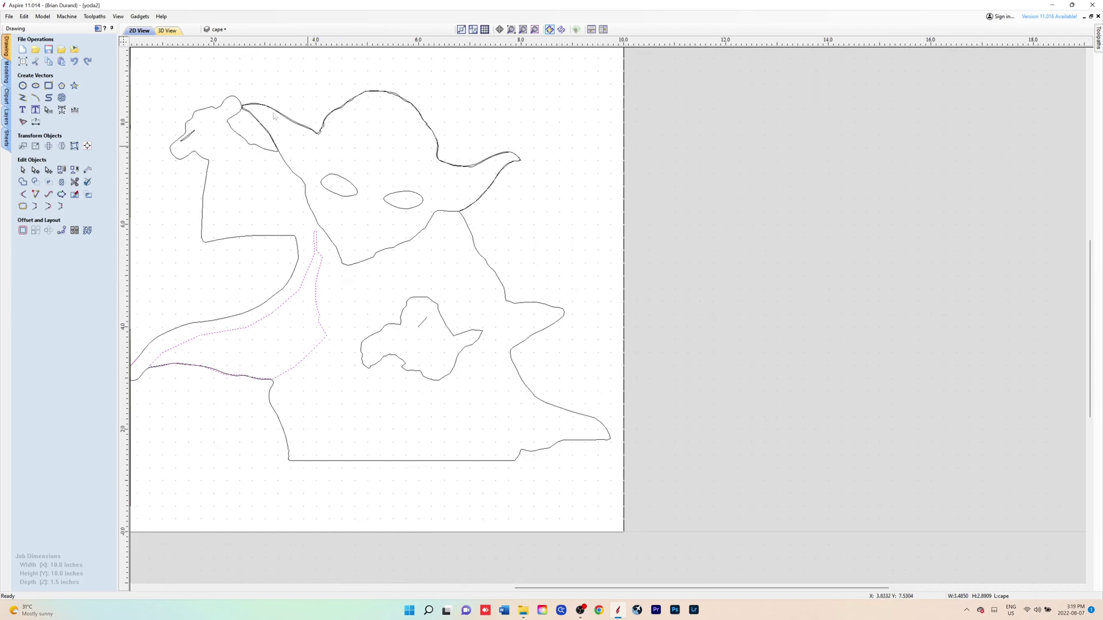
# Step: Make the ear, arm indent, nose and arm layers visible, and show the bitmap layer again
pyautogui.click(222, 31)
pyautogui.scroll(-1, 233, 69)
pyautogui.click(218, 77)
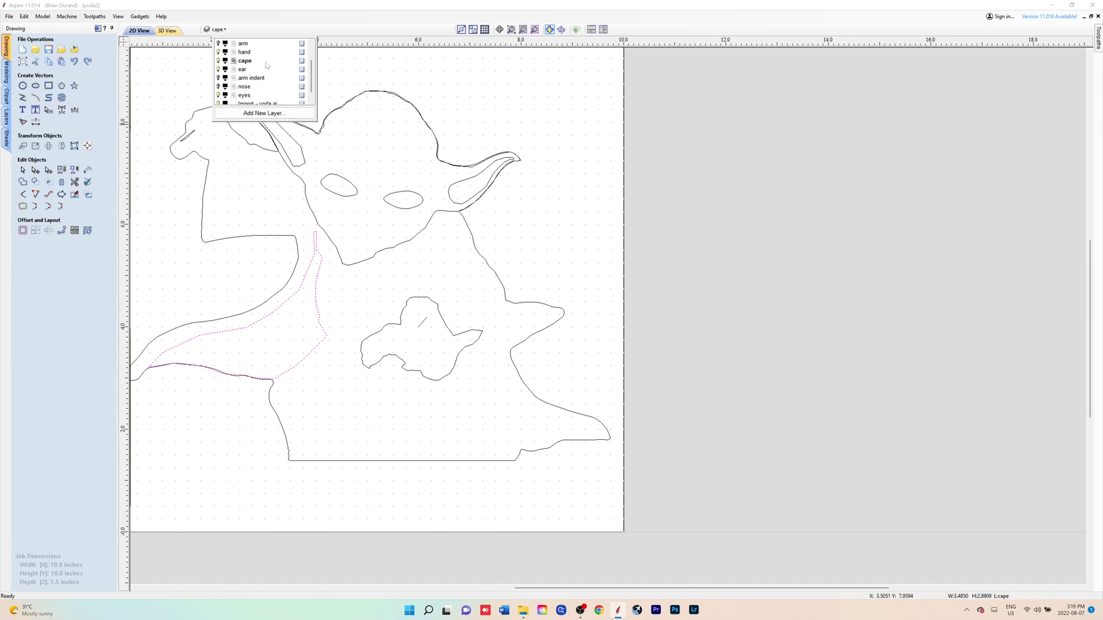
pyautogui.click(218, 86)
pyautogui.click(218, 77)
pyautogui.scroll(-1, 243, 98)
pyautogui.scroll(4, 241, 93)
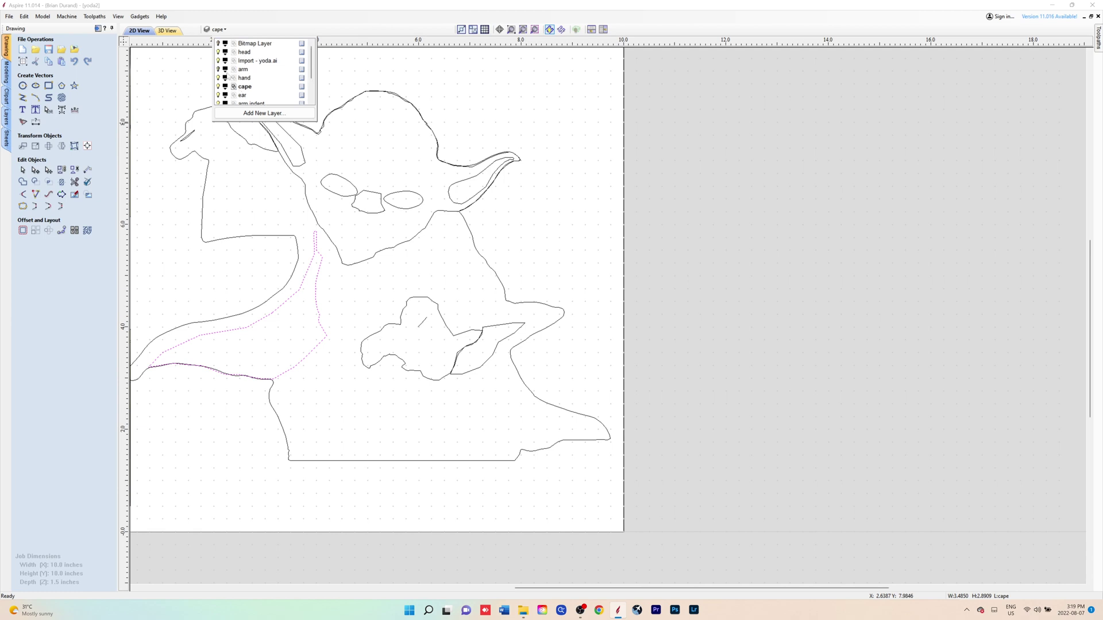
pyautogui.click(219, 69)
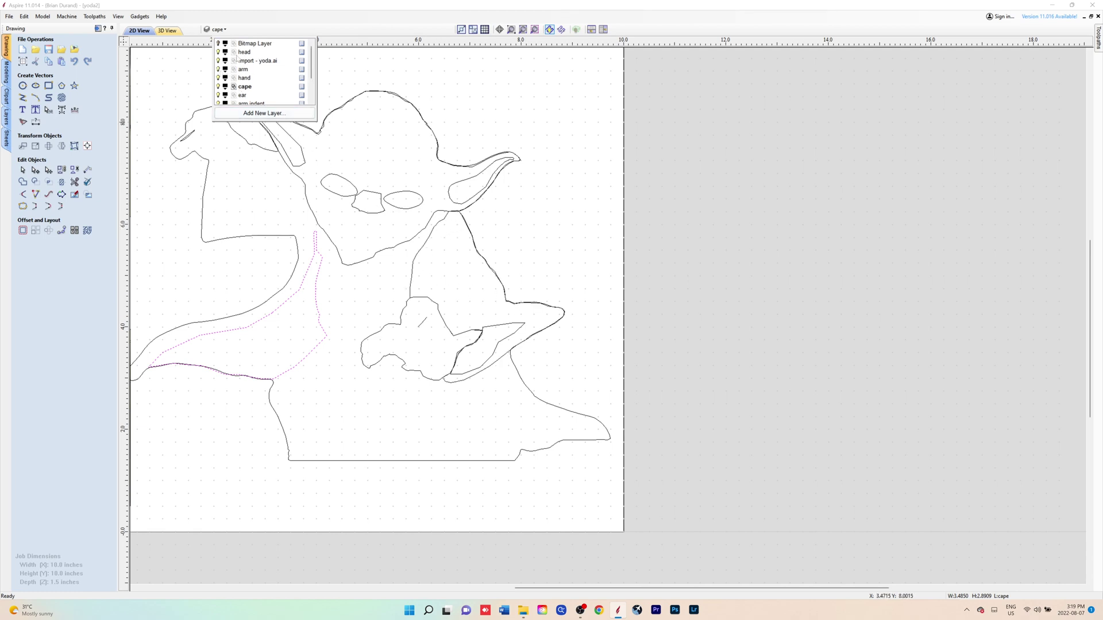
pyautogui.click(218, 44)
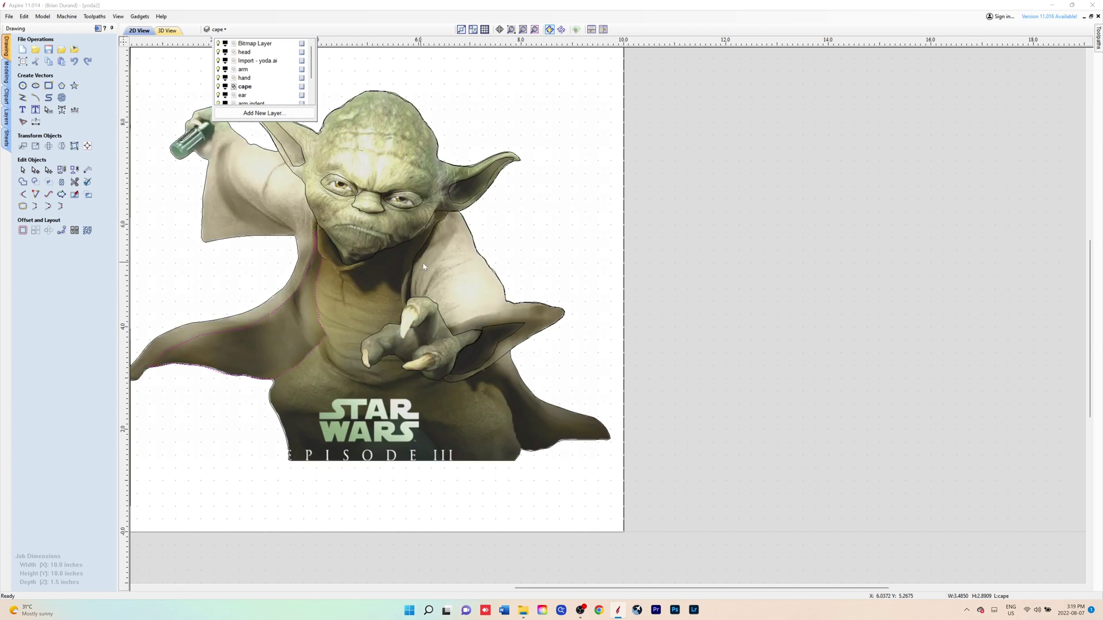
# Step: Arrange the 2D and 3D views side by side and bring up the modeling tools
pyautogui.scroll(4, 425, 268)
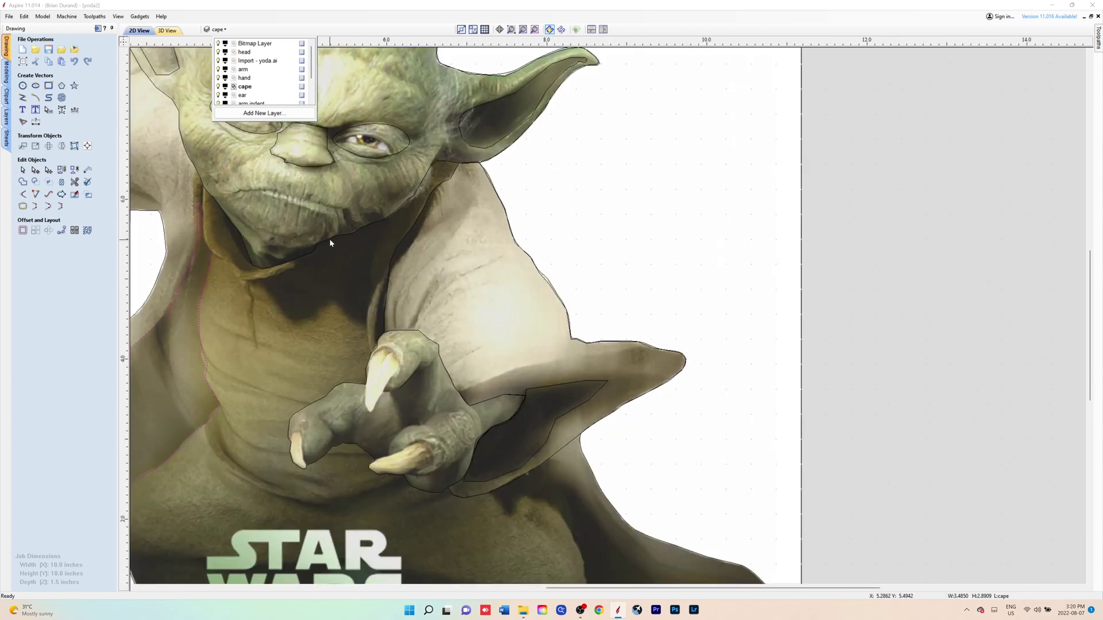
pyautogui.scroll(-2, 330, 242)
pyautogui.click(257, 4)
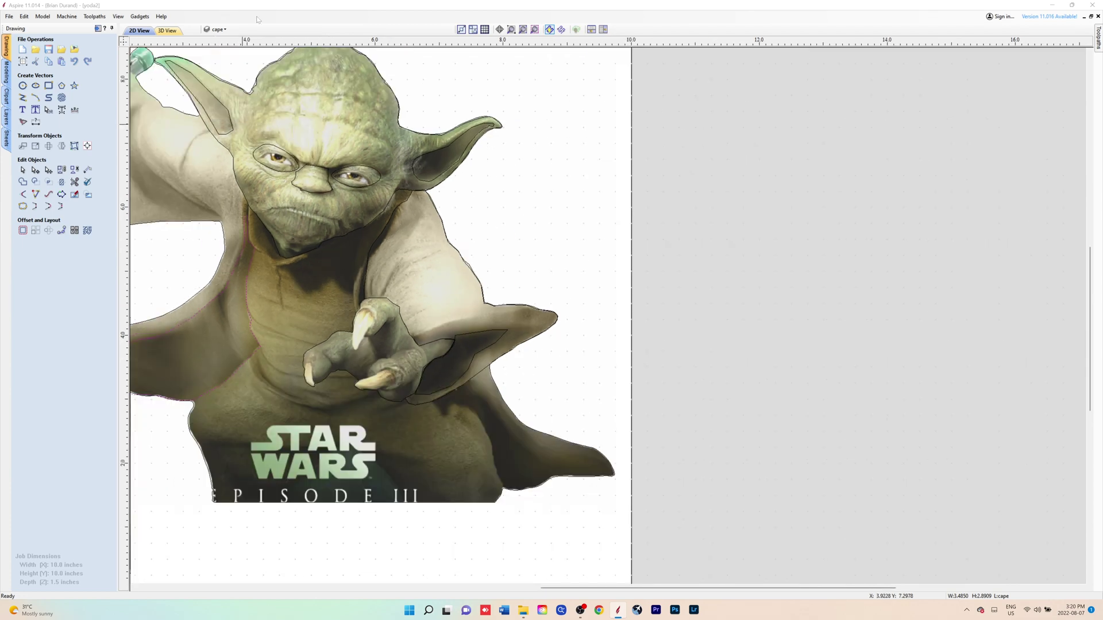
pyautogui.scroll(-1, 274, 88)
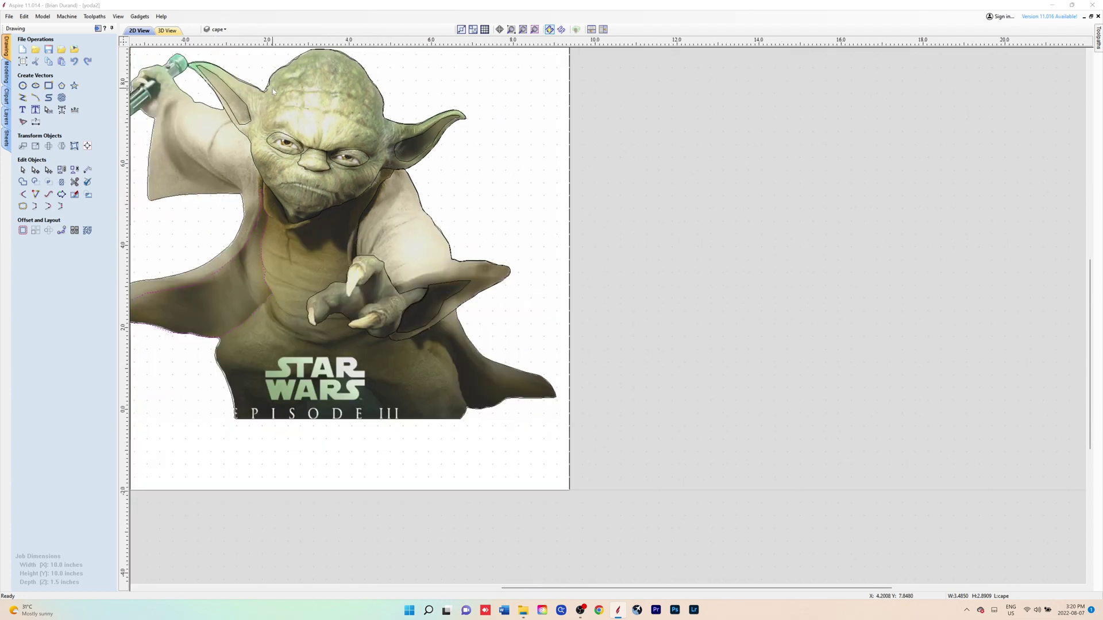
pyautogui.moveTo(273, 87); pyautogui.dragTo(380, 88, button='middle')
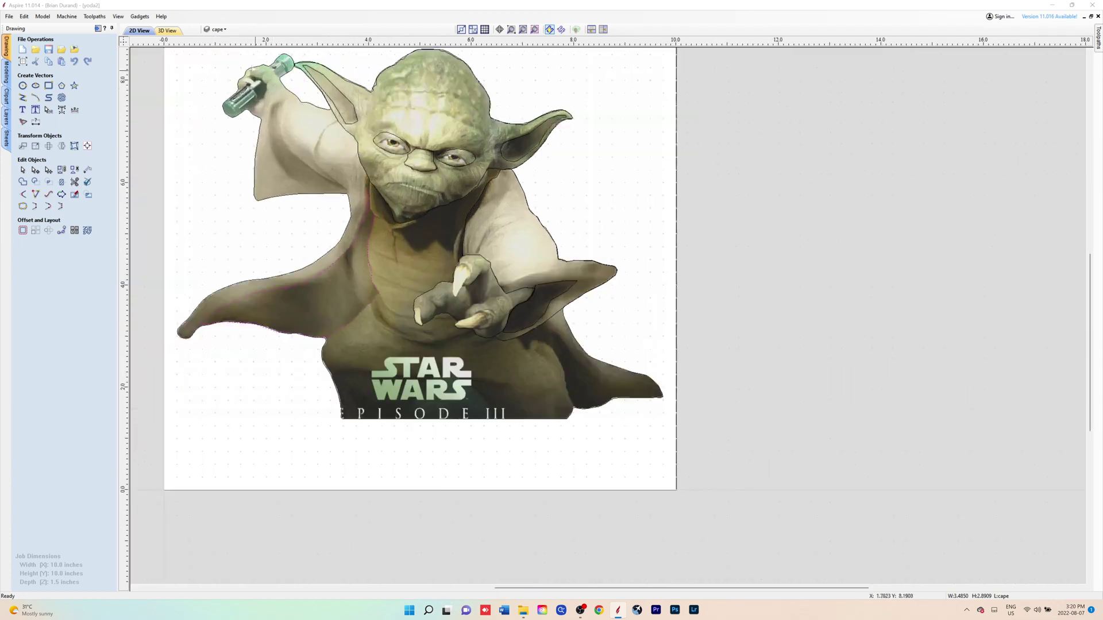
pyautogui.click(603, 29)
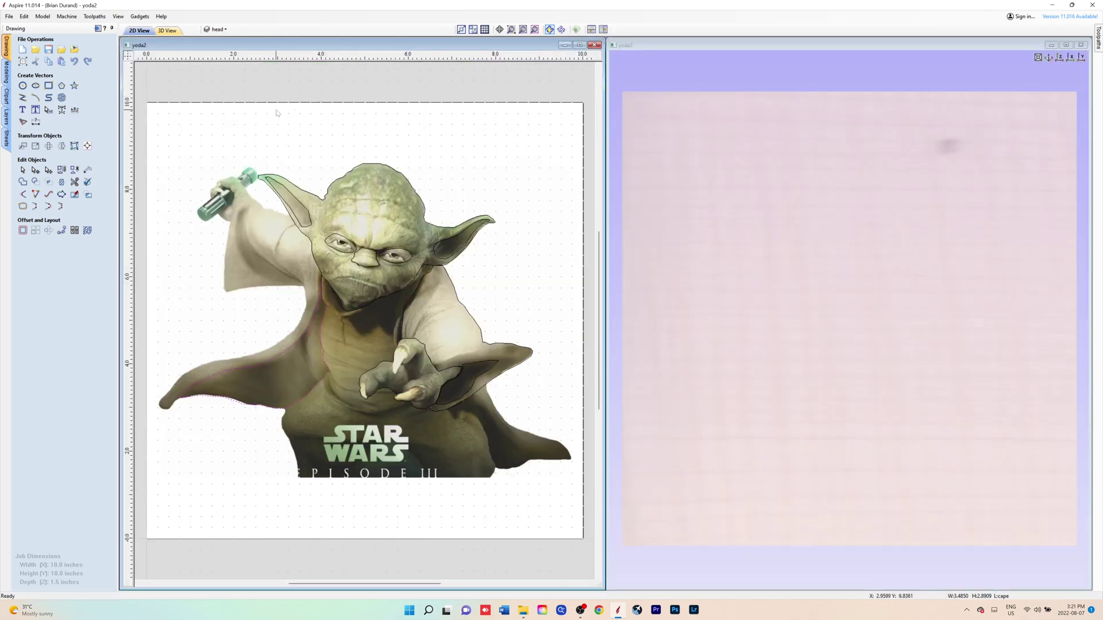
pyautogui.click(6, 74)
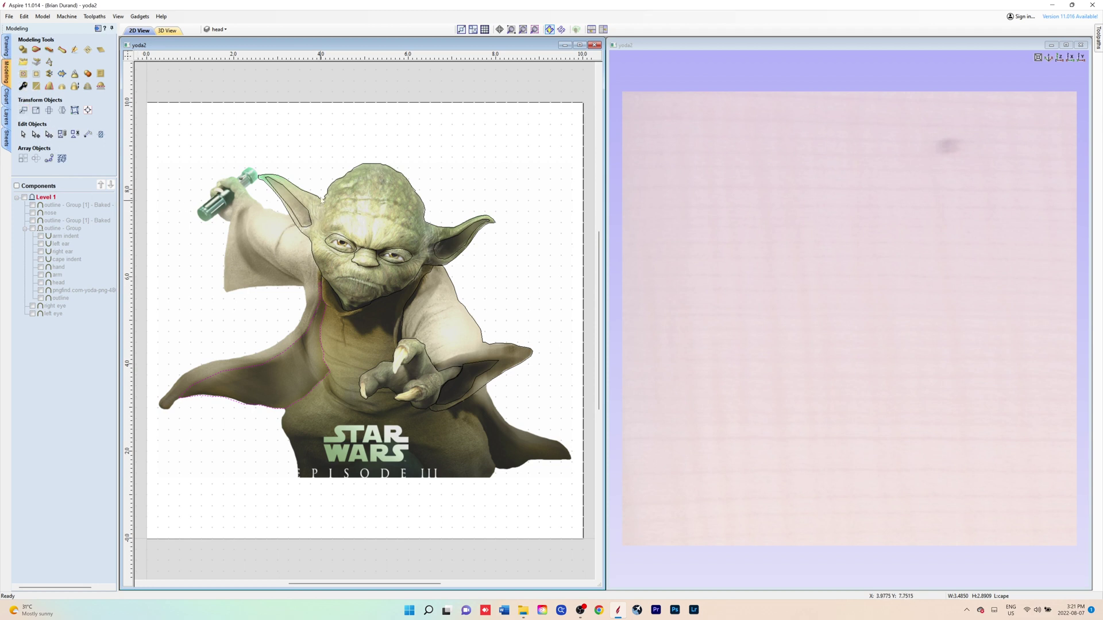
# Step: Activate the Import - yoda.ai layer and select the outer outline around the entire Yoda figure
pyautogui.scroll(1, 325, 212)
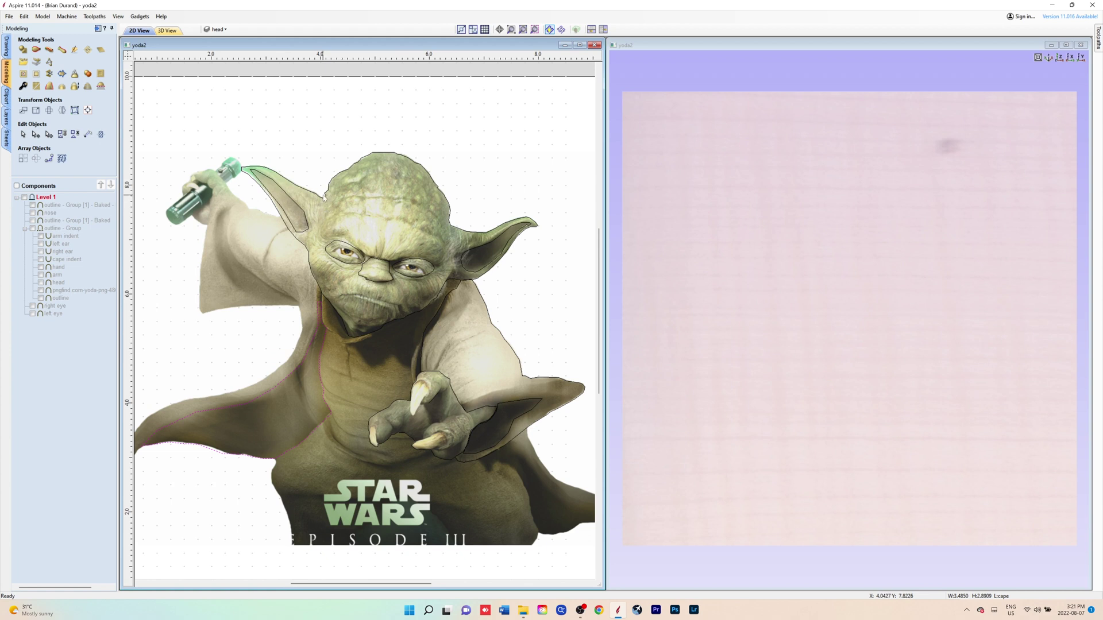
pyautogui.click(325, 197)
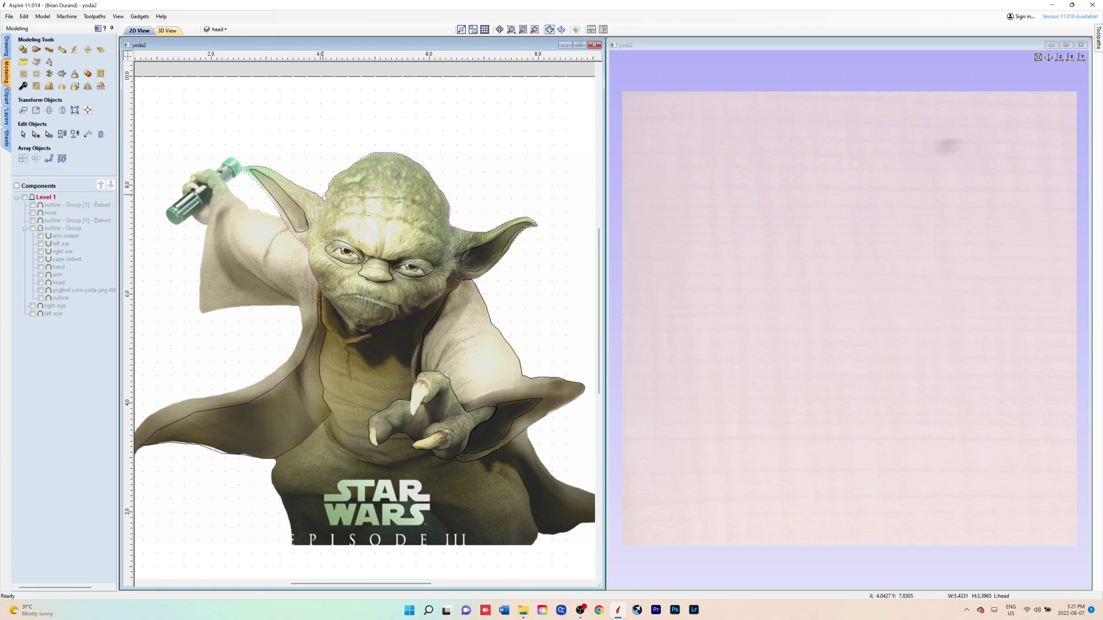
pyautogui.click(237, 208)
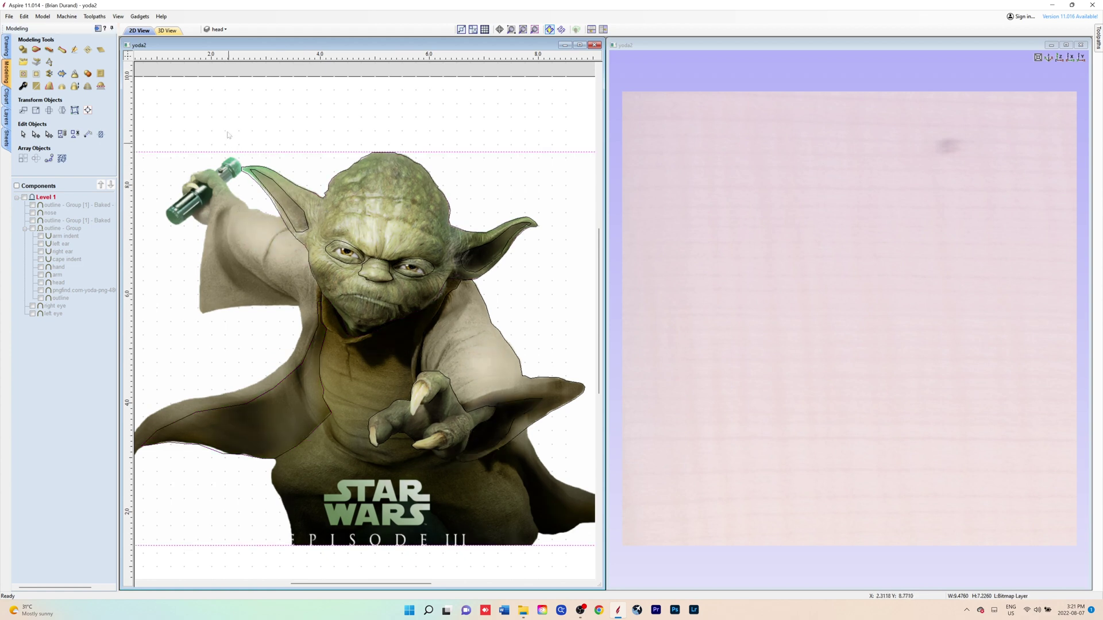
pyautogui.click(217, 29)
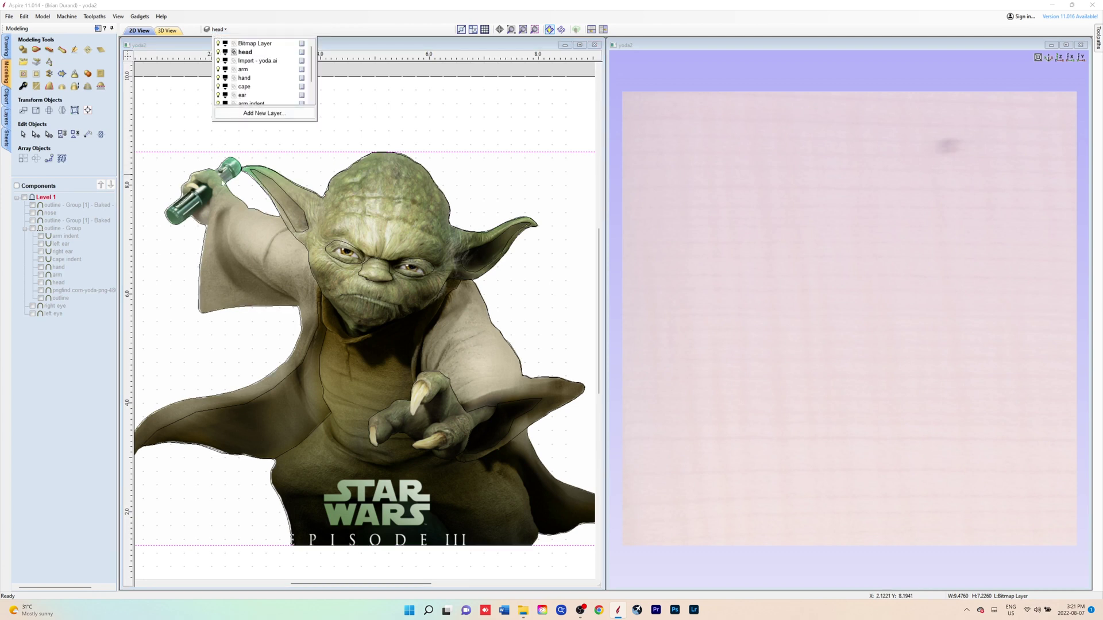
pyautogui.click(249, 61)
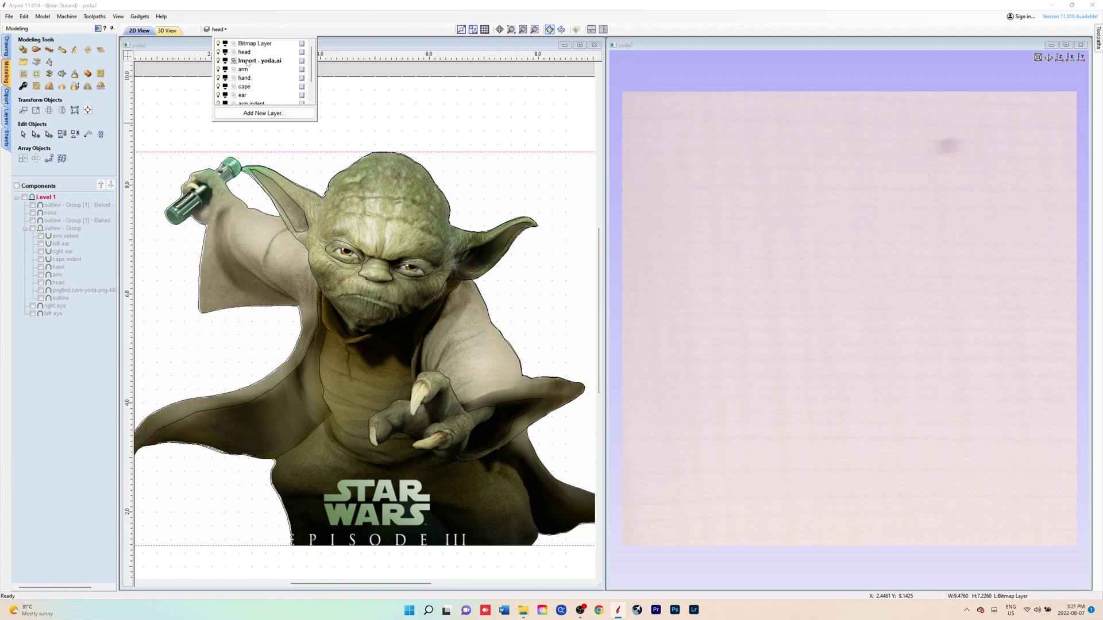
pyautogui.click(260, 214)
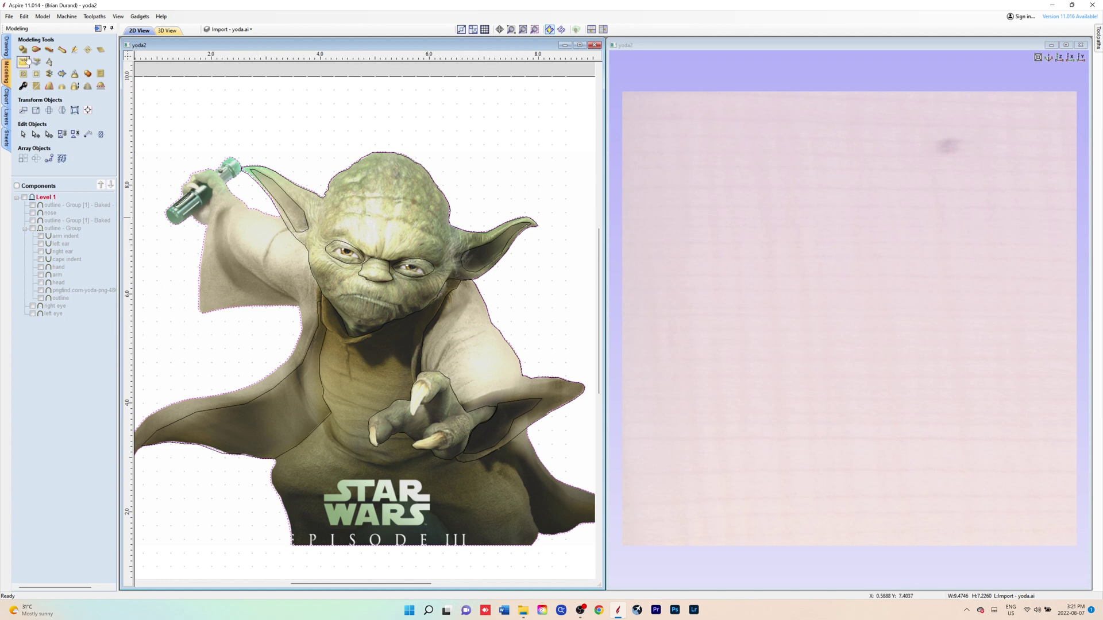
# Step: Create a rounded shape from the full outline with a 90° angle and 0.25 inch base height, scaled to an exact height of 0.45 inches
pyautogui.click(50, 135)
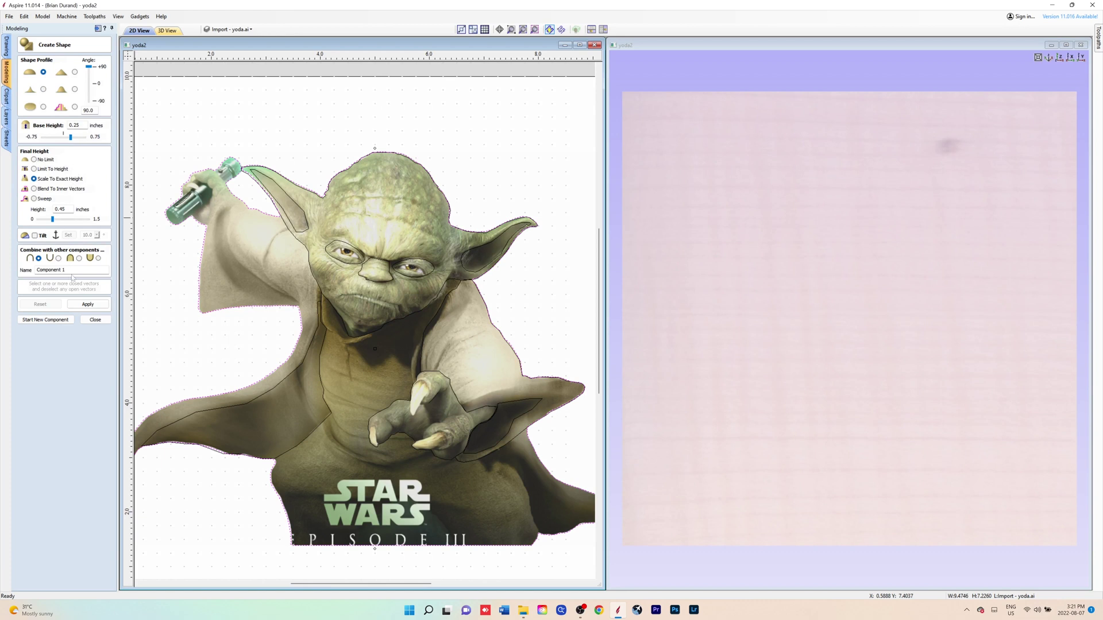
pyautogui.click(88, 305)
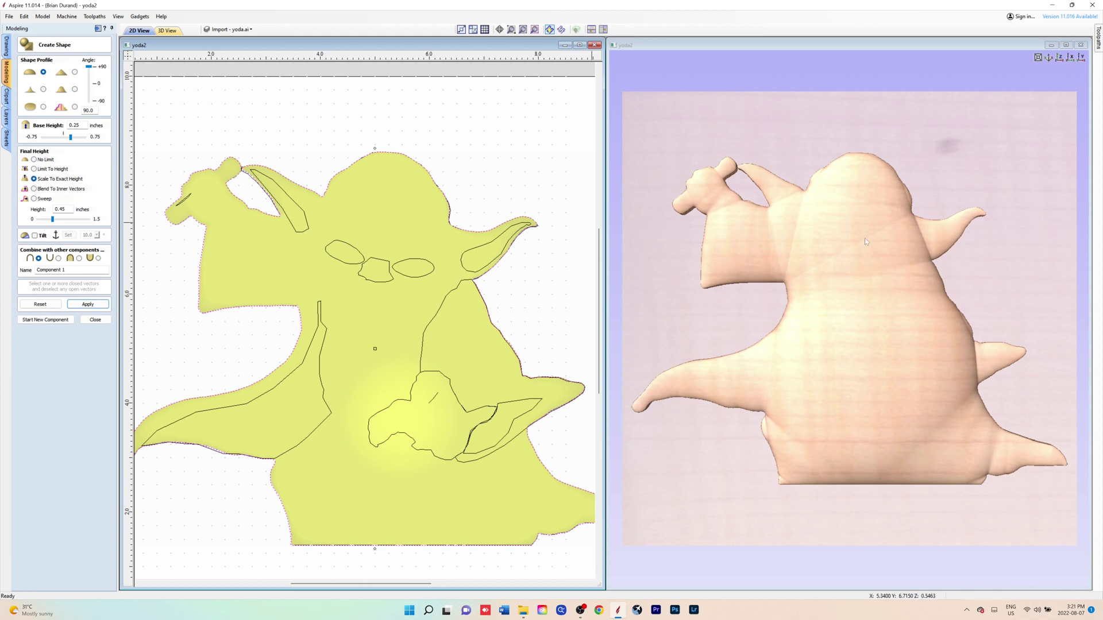
pyautogui.moveTo(865, 242); pyautogui.dragTo(839, 294)
# Step: Lower the body shape's base height to 0.21 inches, finish the shape, and select its component
pyautogui.moveTo(71, 137); pyautogui.dragTo(70, 142)
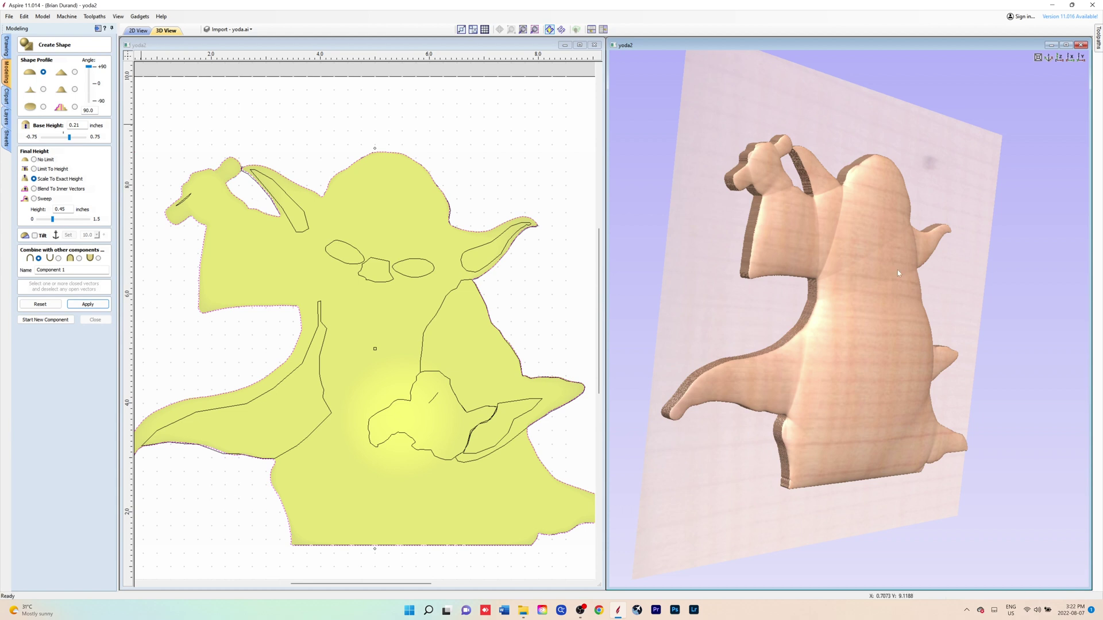
pyautogui.moveTo(898, 275); pyautogui.dragTo(803, 275)
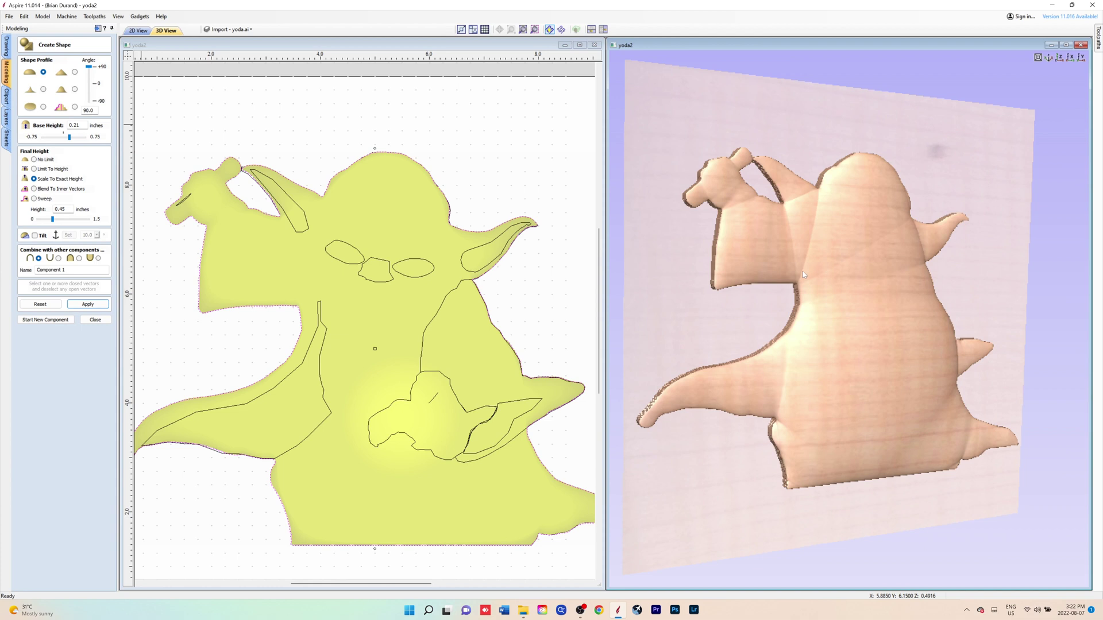
pyautogui.moveTo(801, 271); pyautogui.dragTo(741, 275)
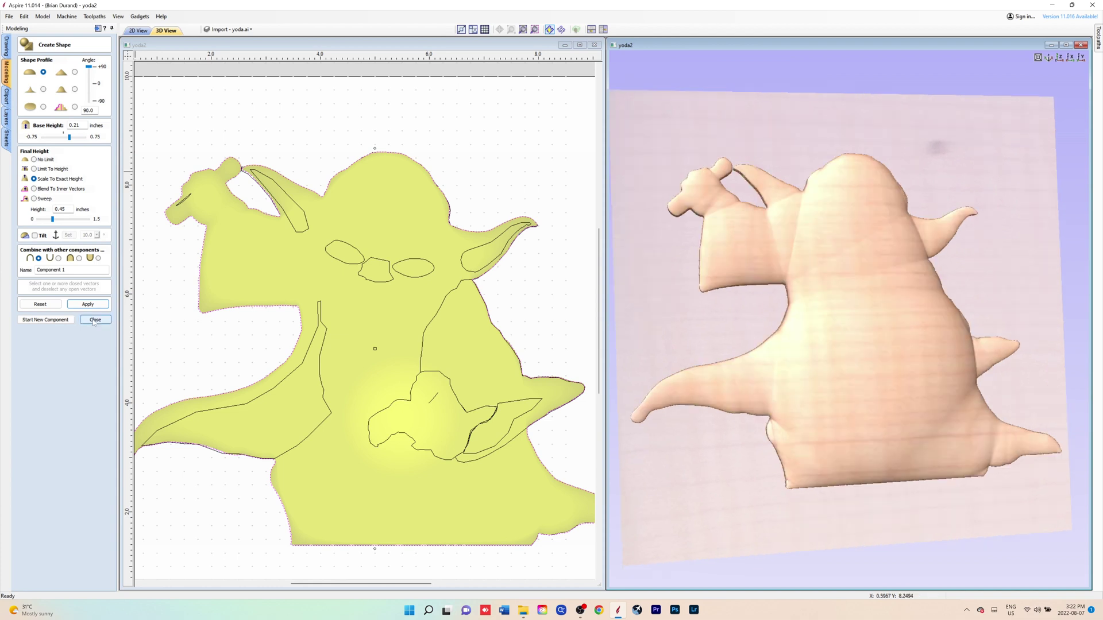
pyautogui.click(95, 321)
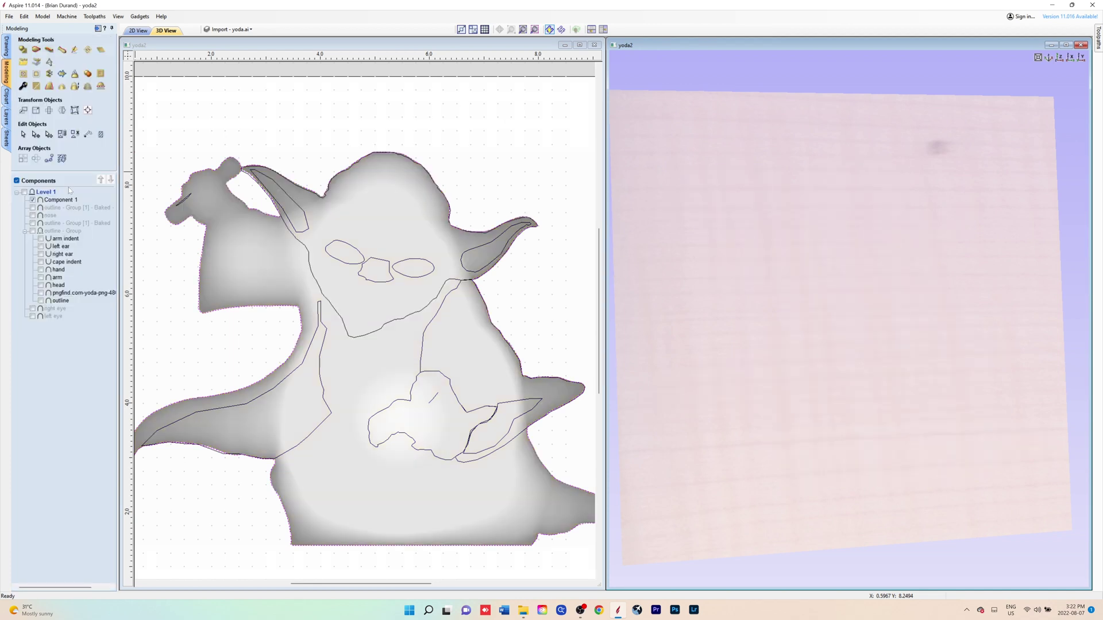
pyautogui.click(55, 199)
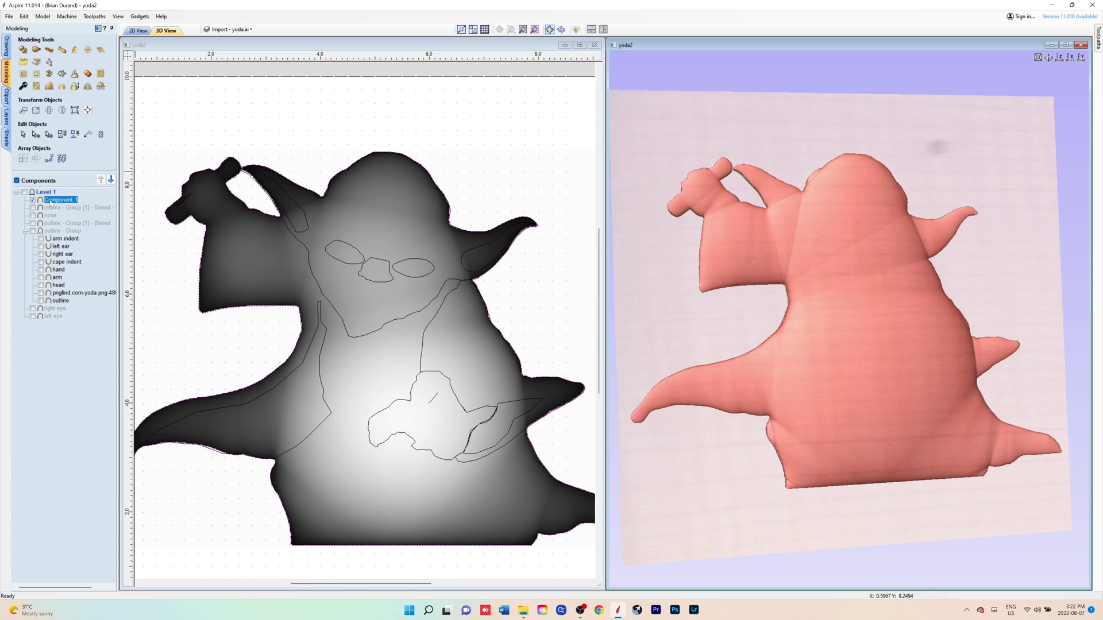
# Step: Delete the selected new body component and show the head component in the outline group
pyautogui.press('Delete')
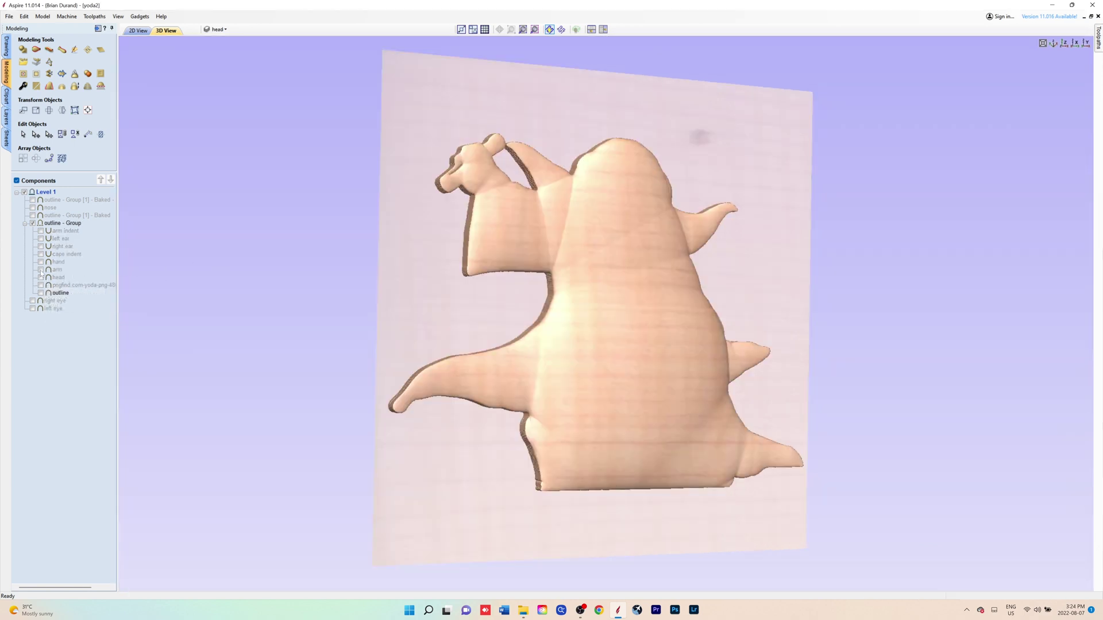
pyautogui.click(41, 277)
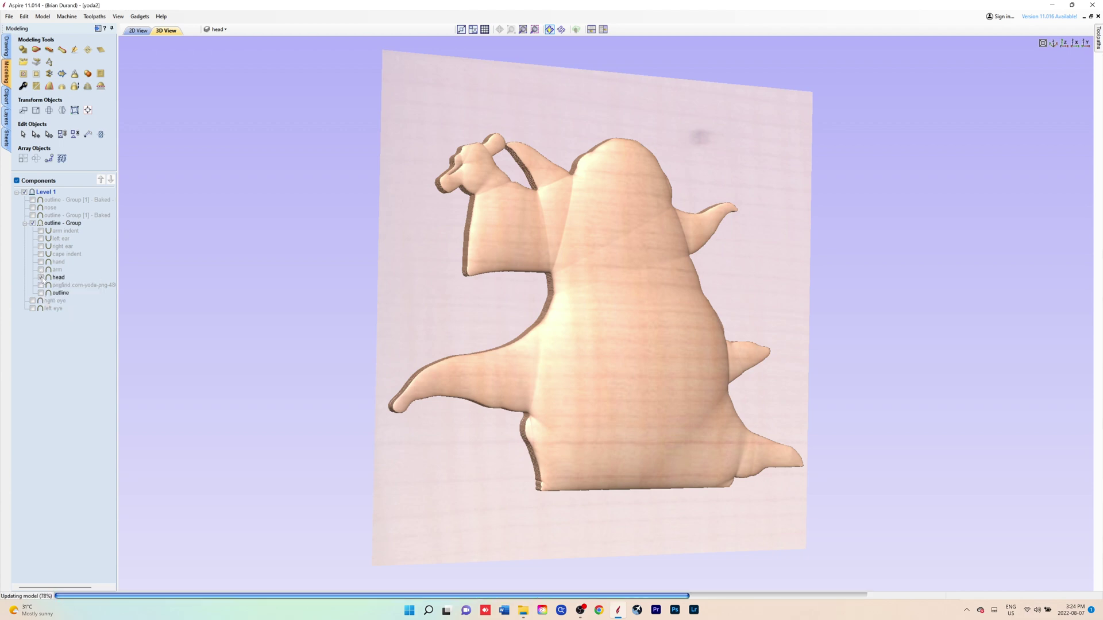
pyautogui.moveTo(622, 225); pyautogui.dragTo(425, 297)
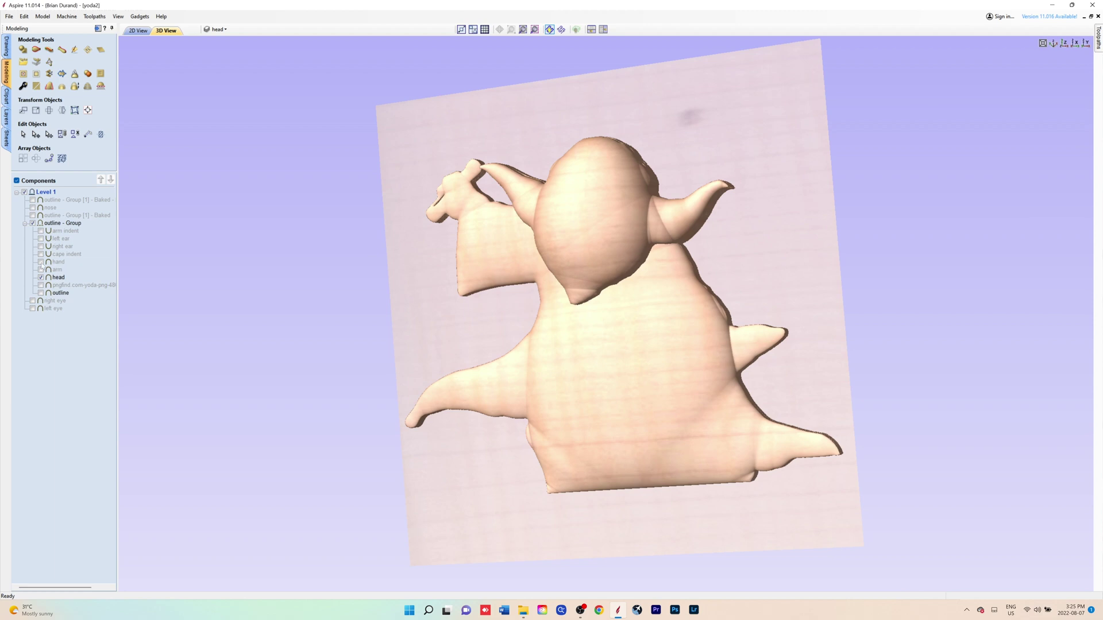
# Step: Select the arm outline in the 2D view and review the Create Shape settings without applying them
pyautogui.click(136, 31)
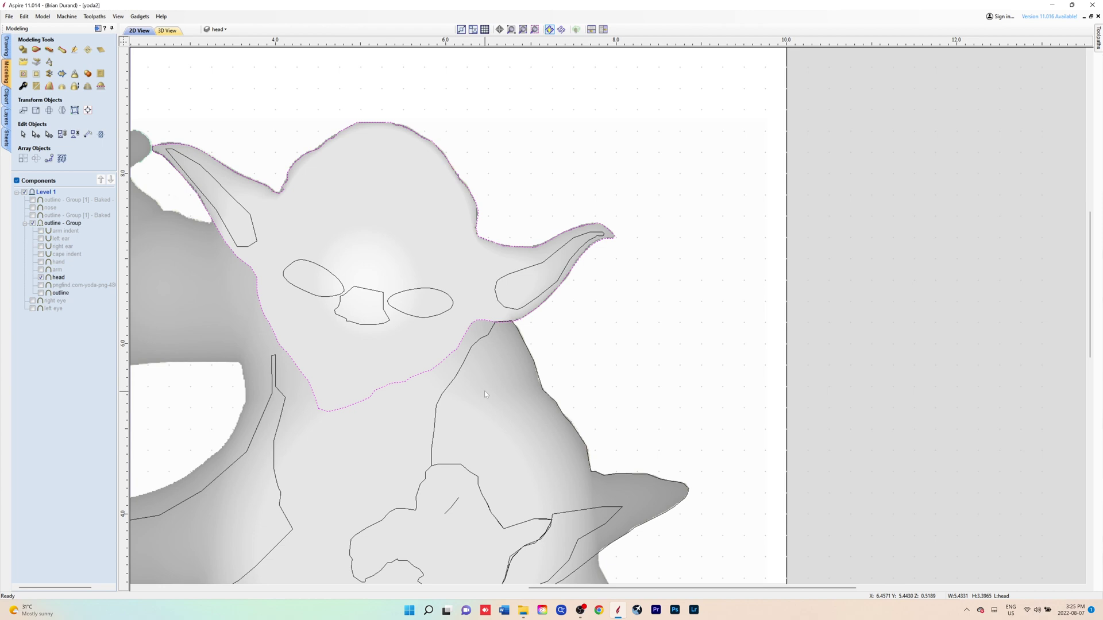
pyautogui.click(458, 373)
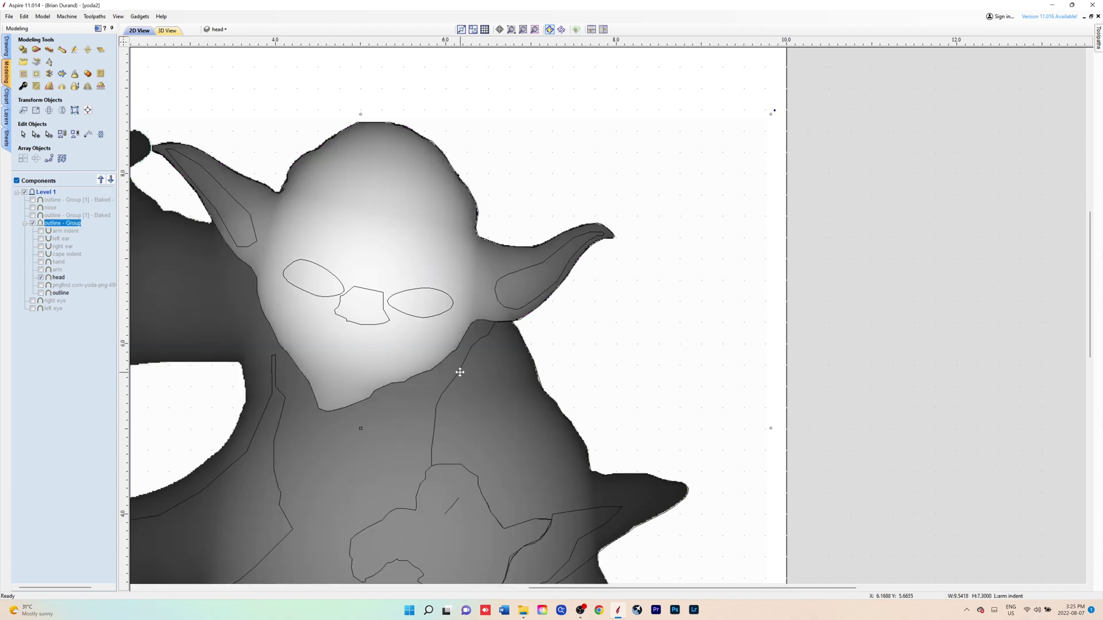
pyautogui.press('Escape')
pyautogui.click(461, 368)
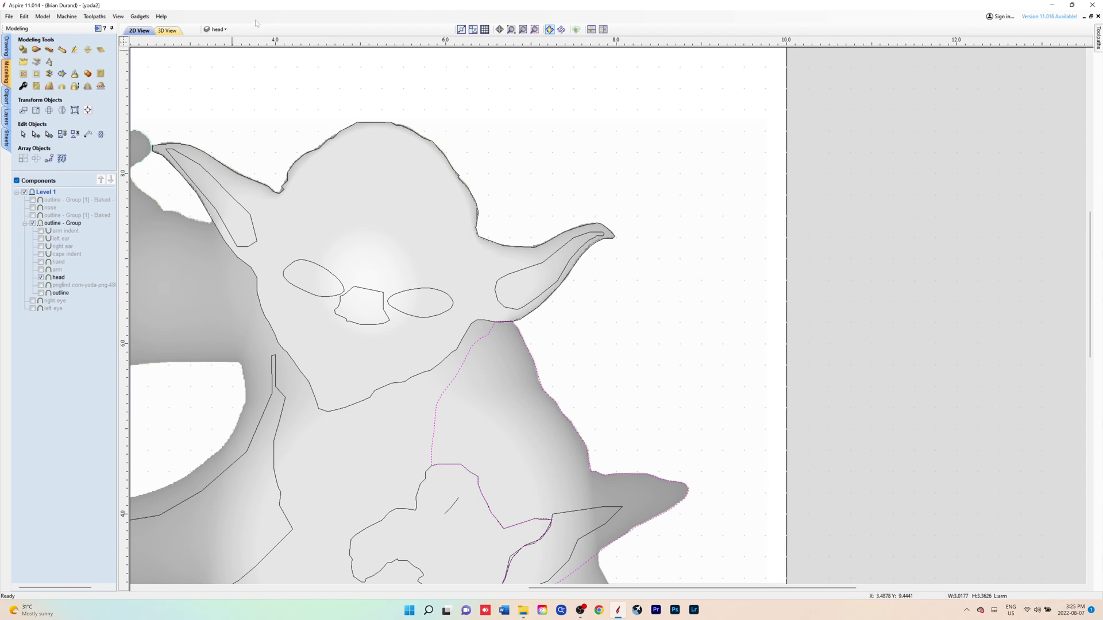
pyautogui.click(23, 49)
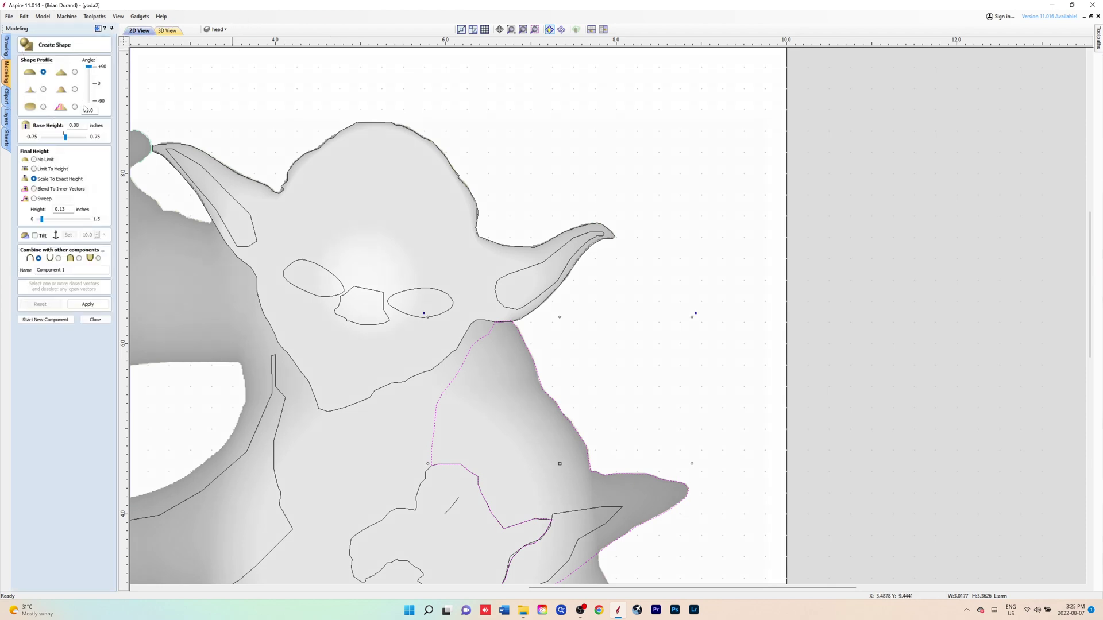
pyautogui.click(95, 320)
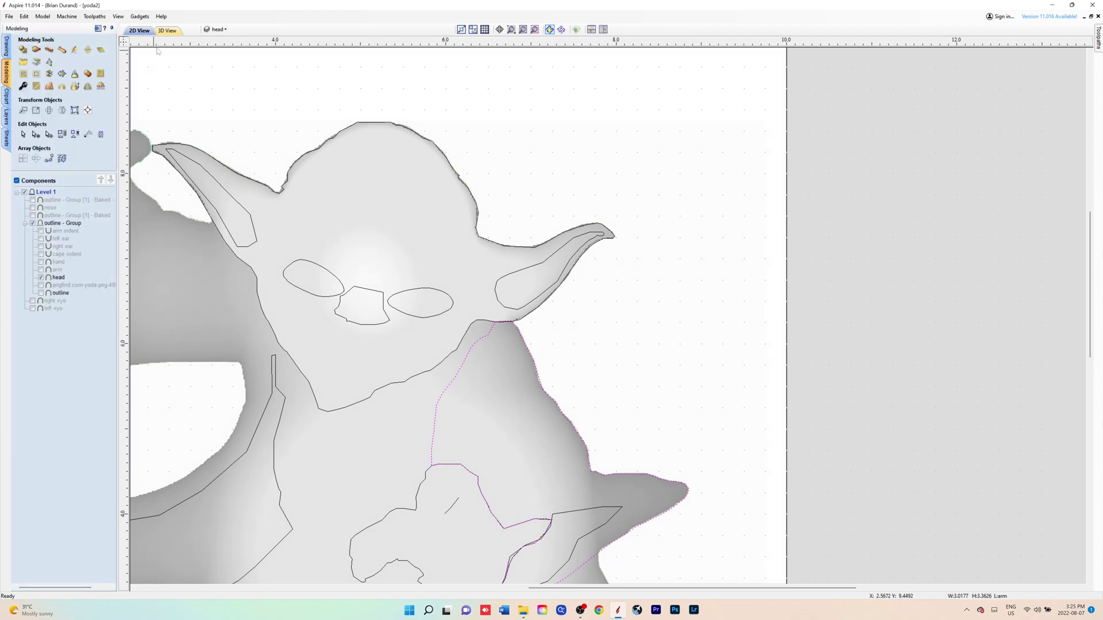
# Step: Show the arm and hand components of the outline group in the 3D view
pyautogui.click(167, 31)
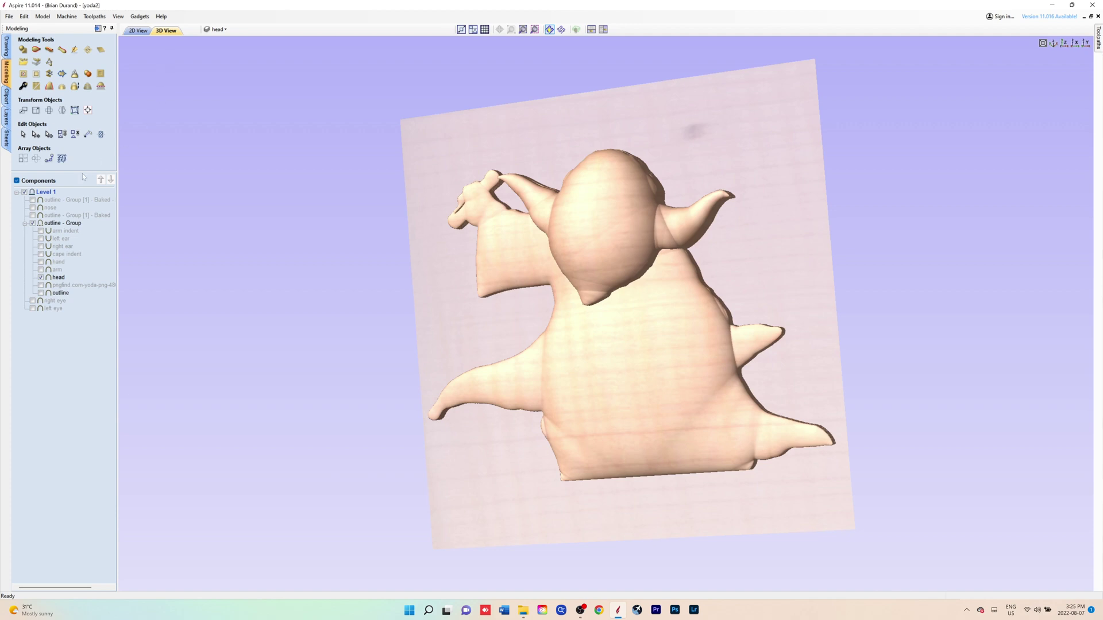
pyautogui.click(40, 269)
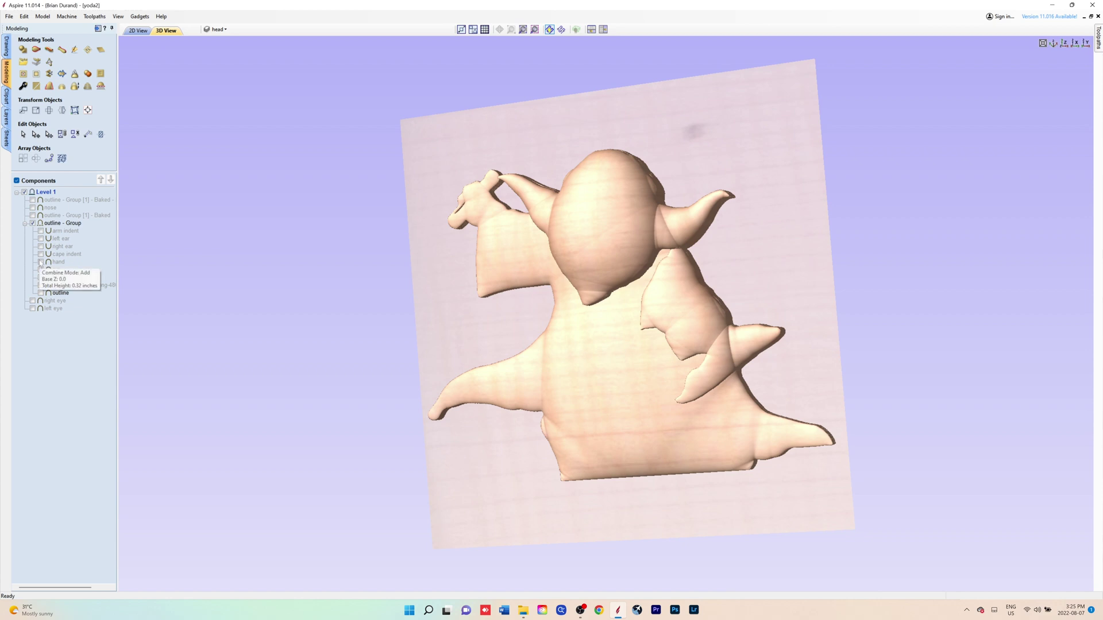
pyautogui.click(41, 262)
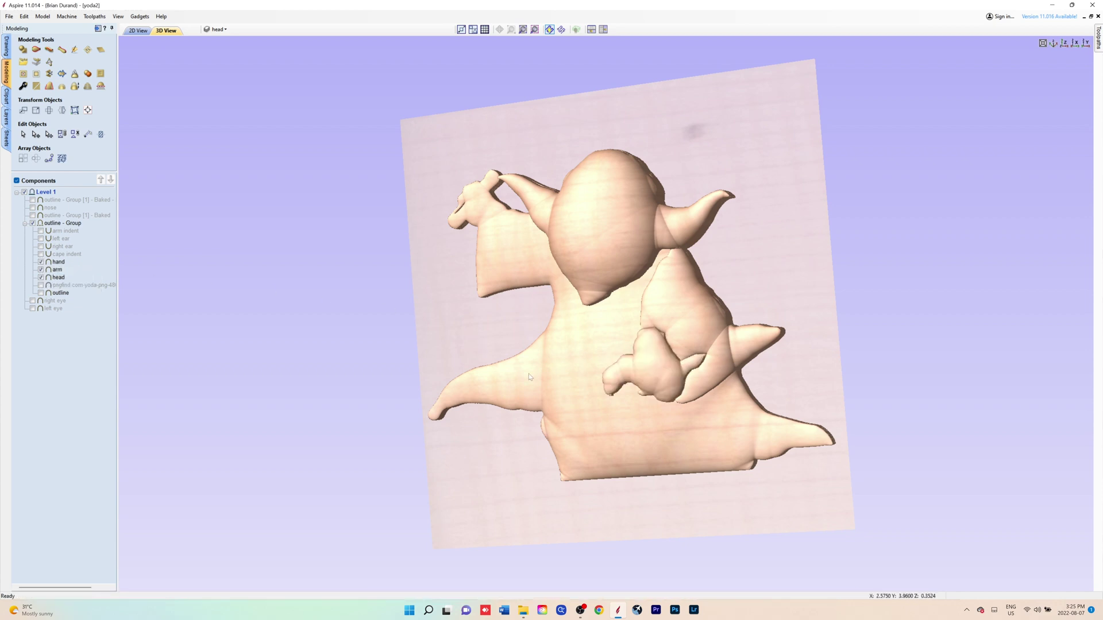
pyautogui.moveTo(698, 363); pyautogui.dragTo(738, 365)
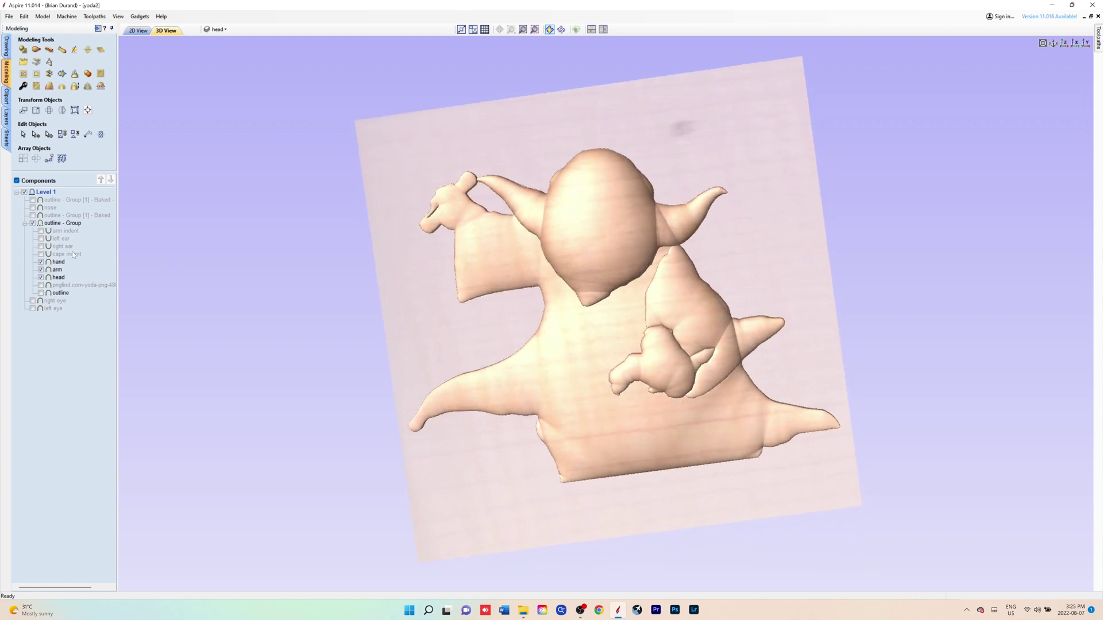
# Step: Show the cape indent component and review its combine mode and heights in the component properties
pyautogui.click(41, 254)
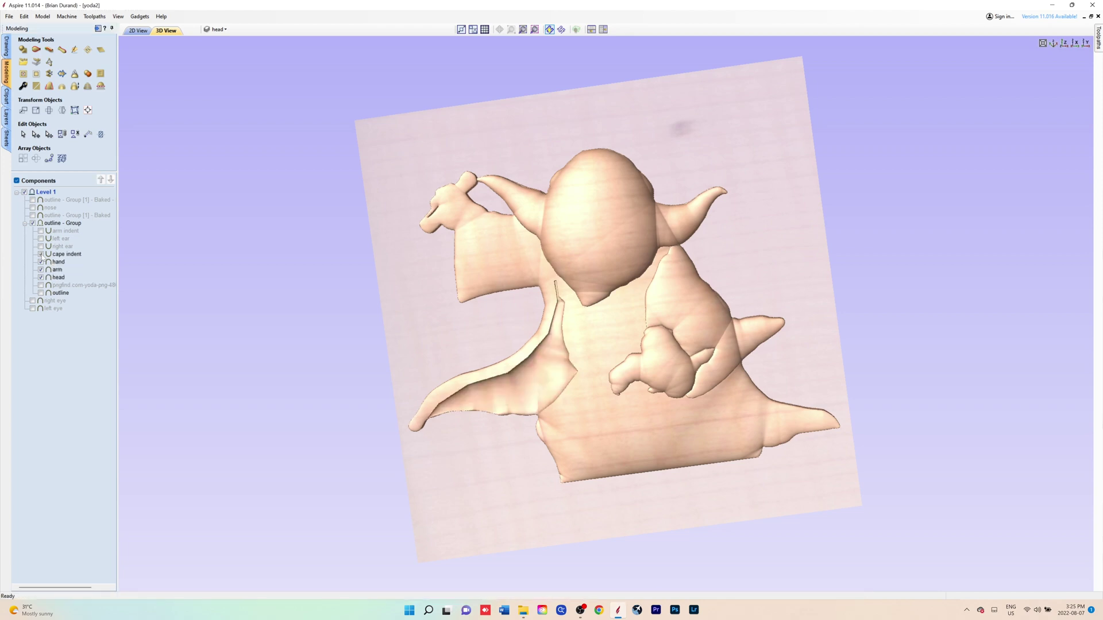
pyautogui.click(58, 254)
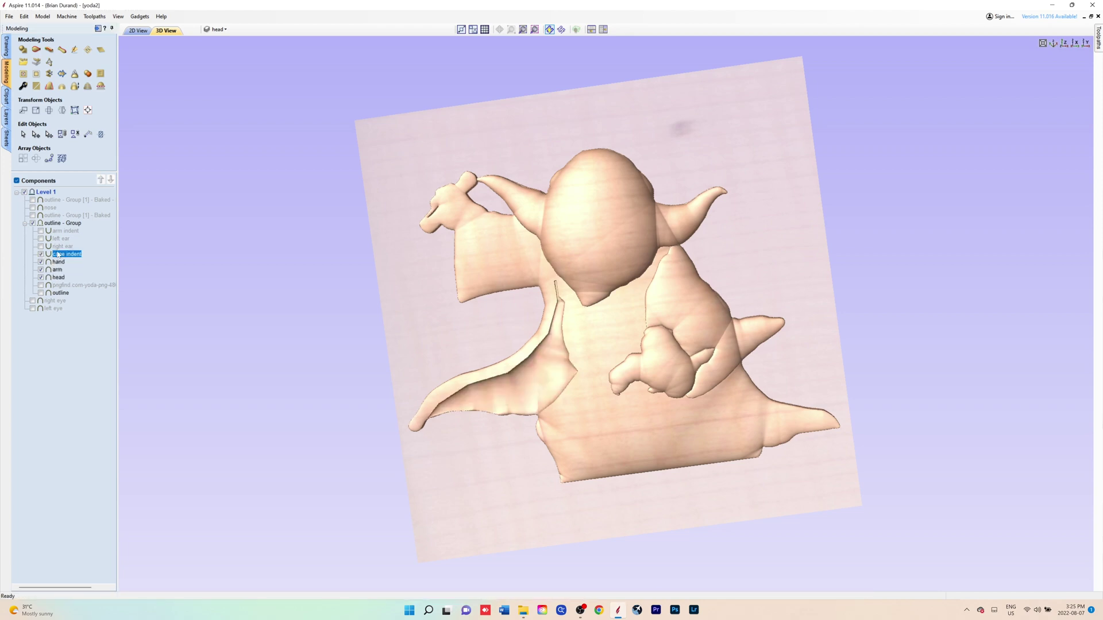
pyautogui.click(24, 87)
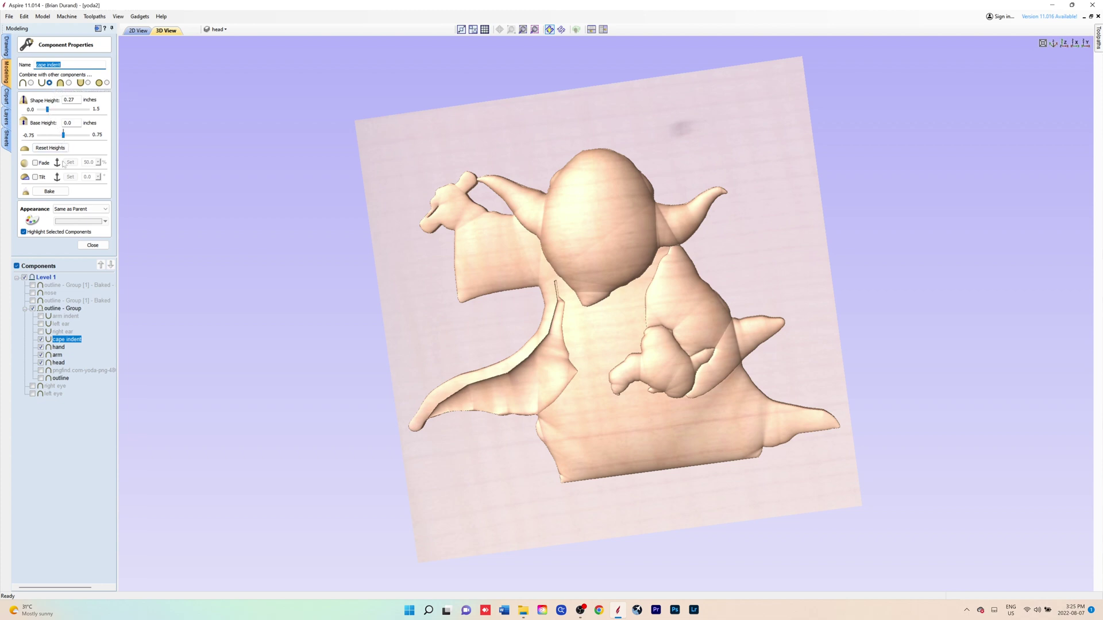
pyautogui.click(94, 246)
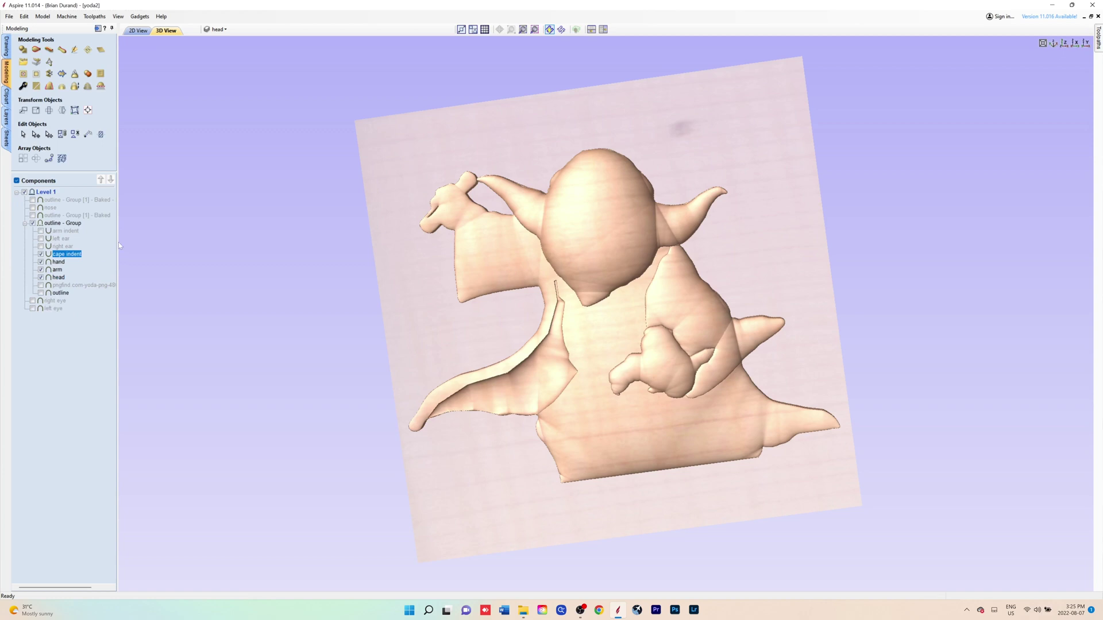
# Step: Show the right ear, left ear and arm indent components
pyautogui.click(41, 246)
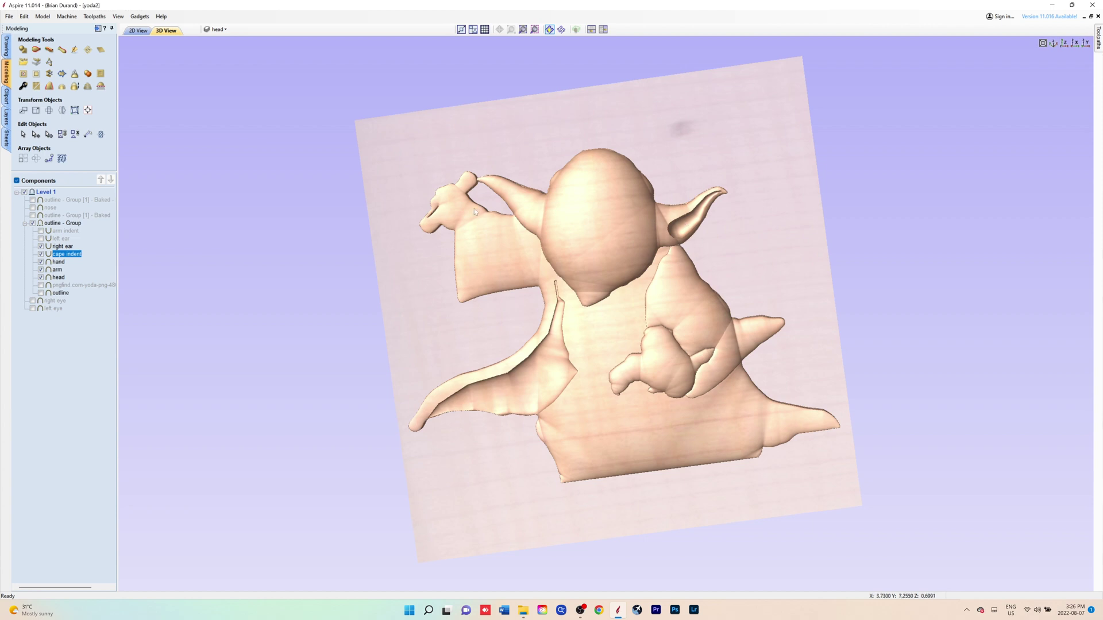
pyautogui.click(40, 239)
pyautogui.click(41, 230)
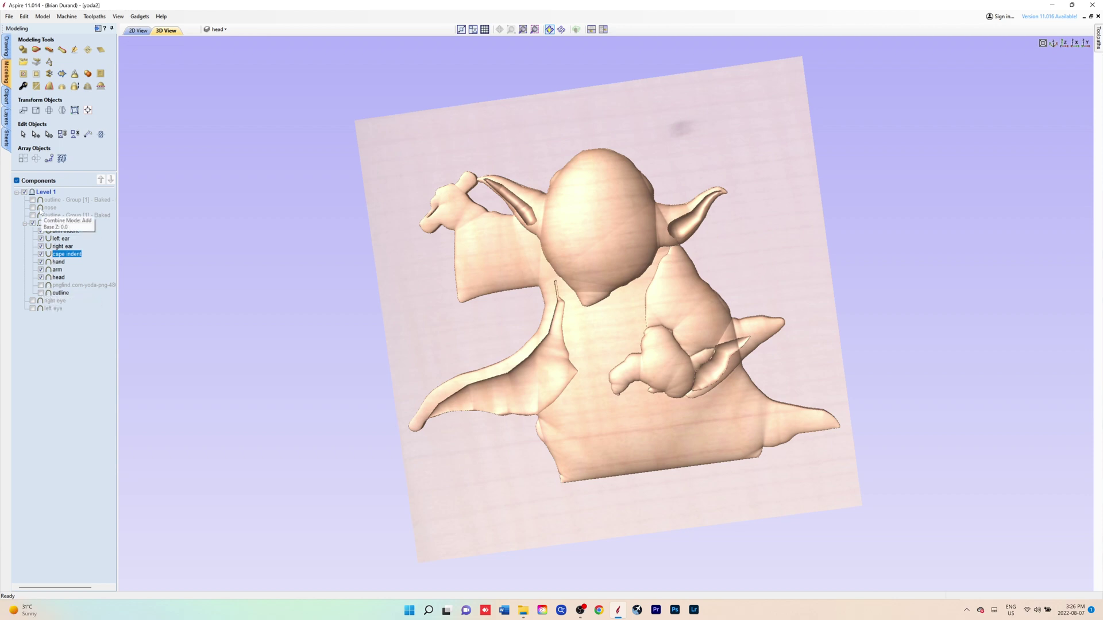
# Step: Show the nose, right eye and left eye components to complete the face
pyautogui.click(32, 208)
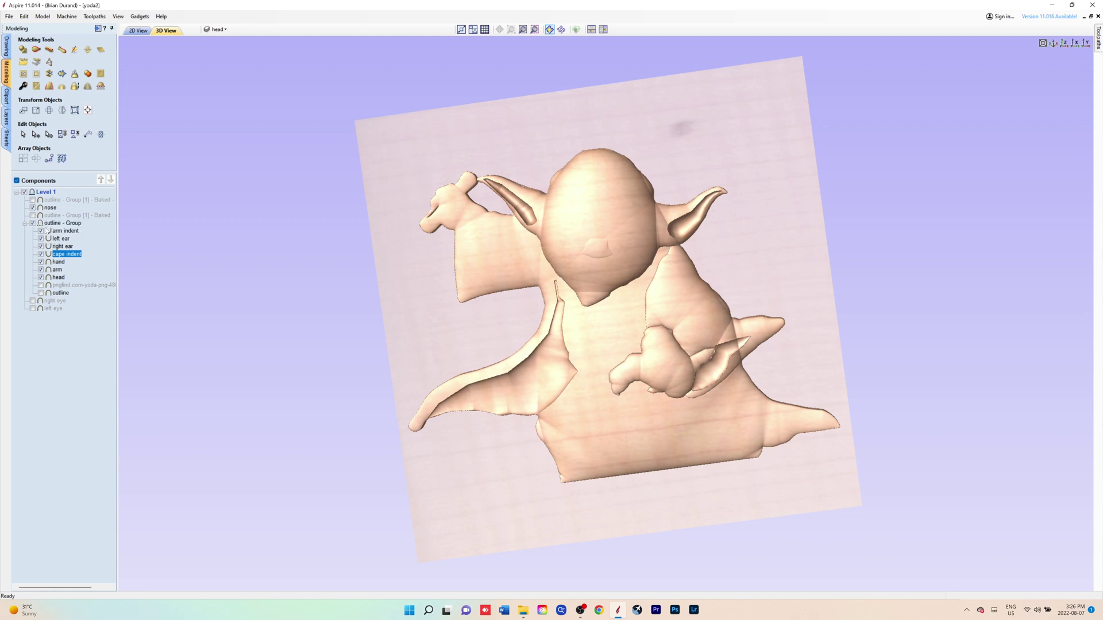
pyautogui.click(33, 301)
pyautogui.click(33, 308)
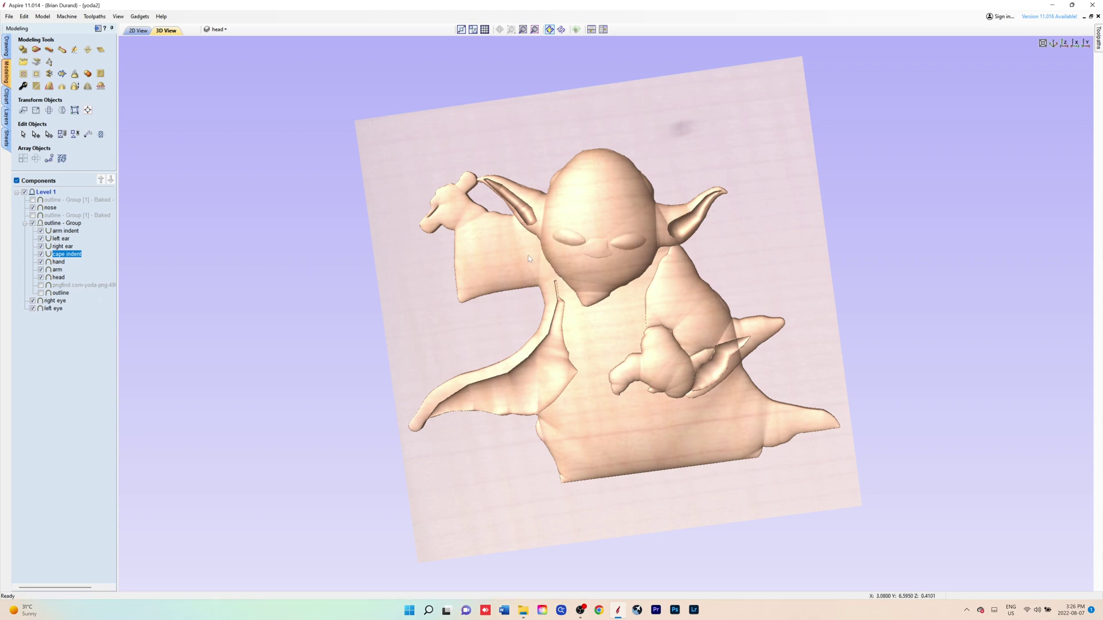
pyautogui.moveTo(591, 345); pyautogui.dragTo(586, 319)
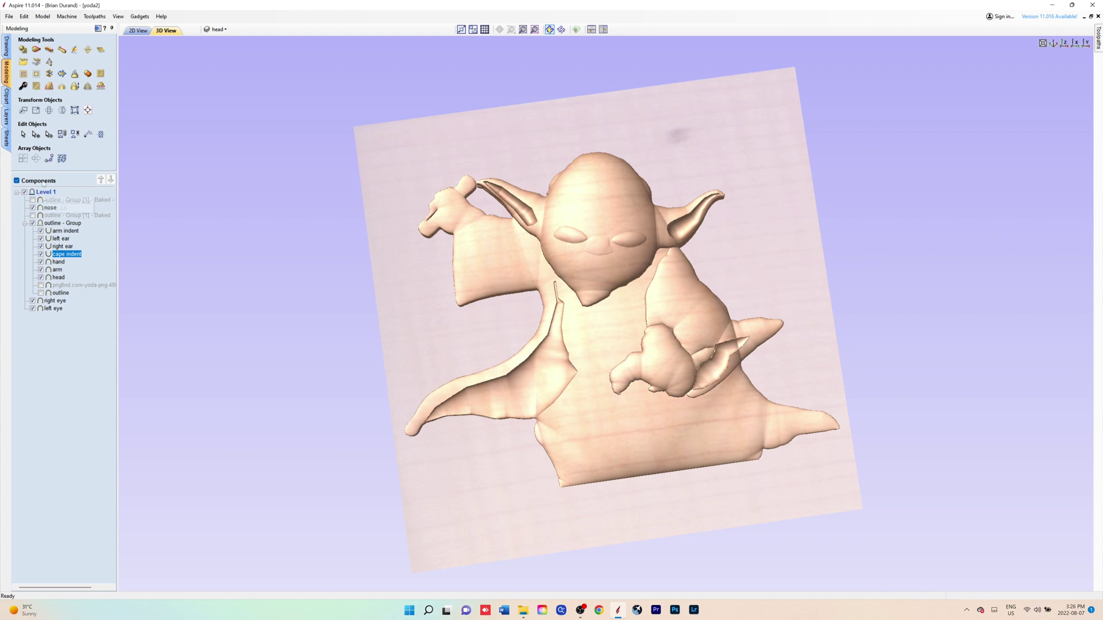
# Step: Hide Level 1 in the 2D view, create a component from the Yoda bitmap, and display the result in 3D
pyautogui.click(137, 31)
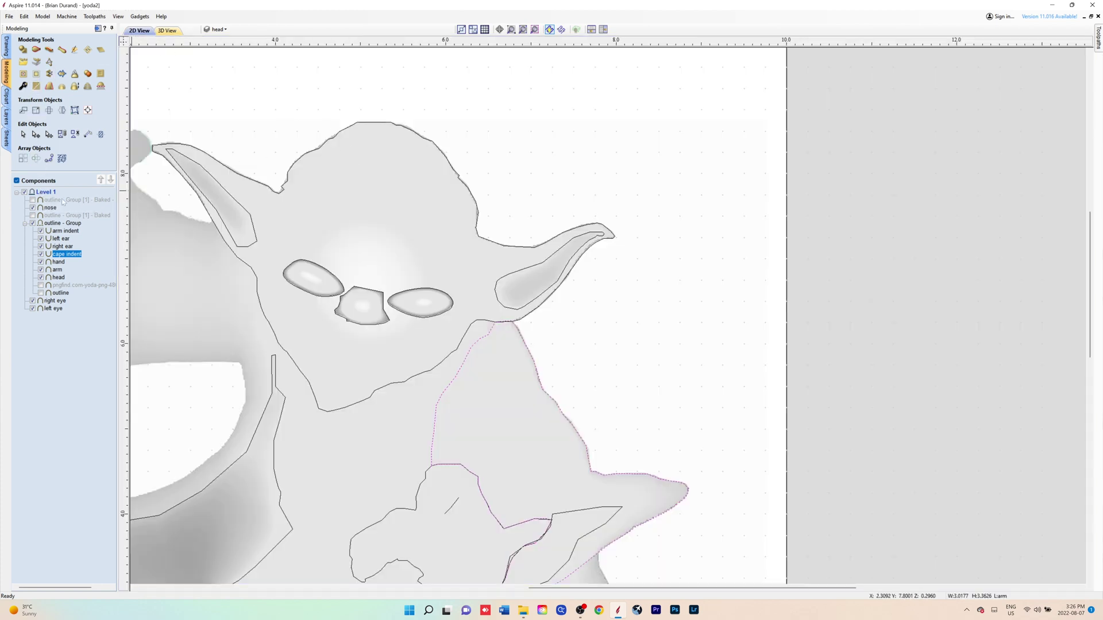
pyautogui.click(24, 192)
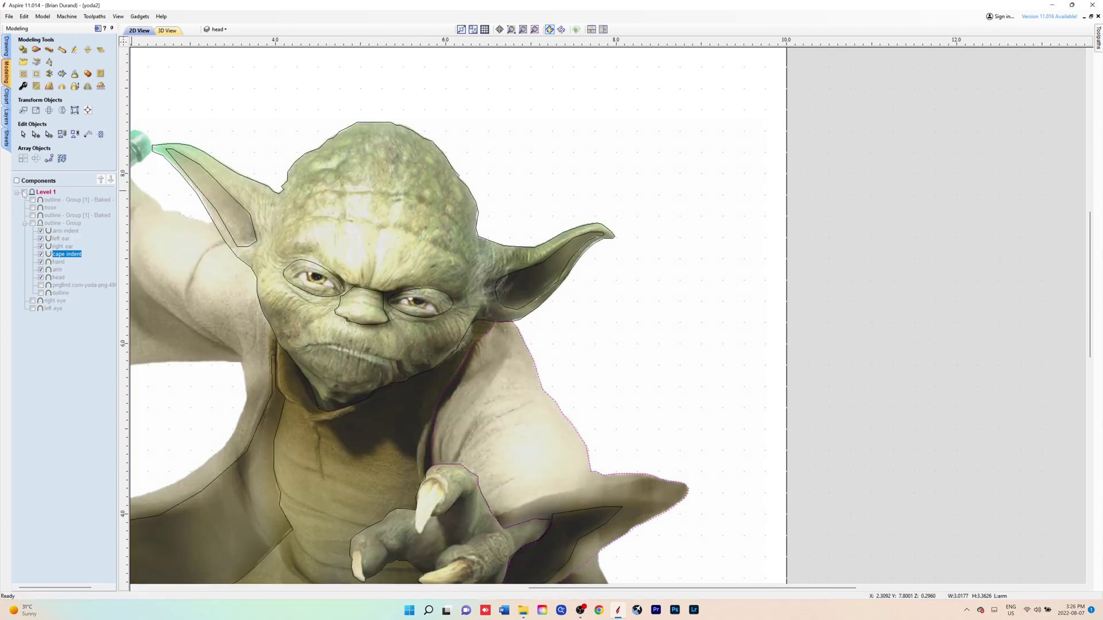
pyautogui.click(358, 214)
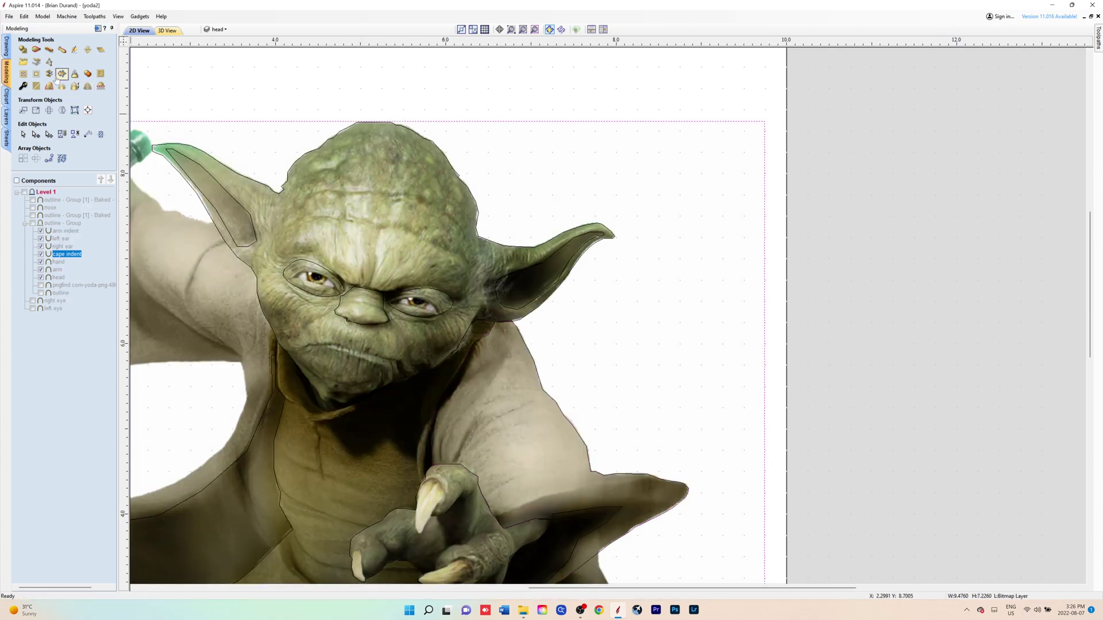
pyautogui.click(37, 62)
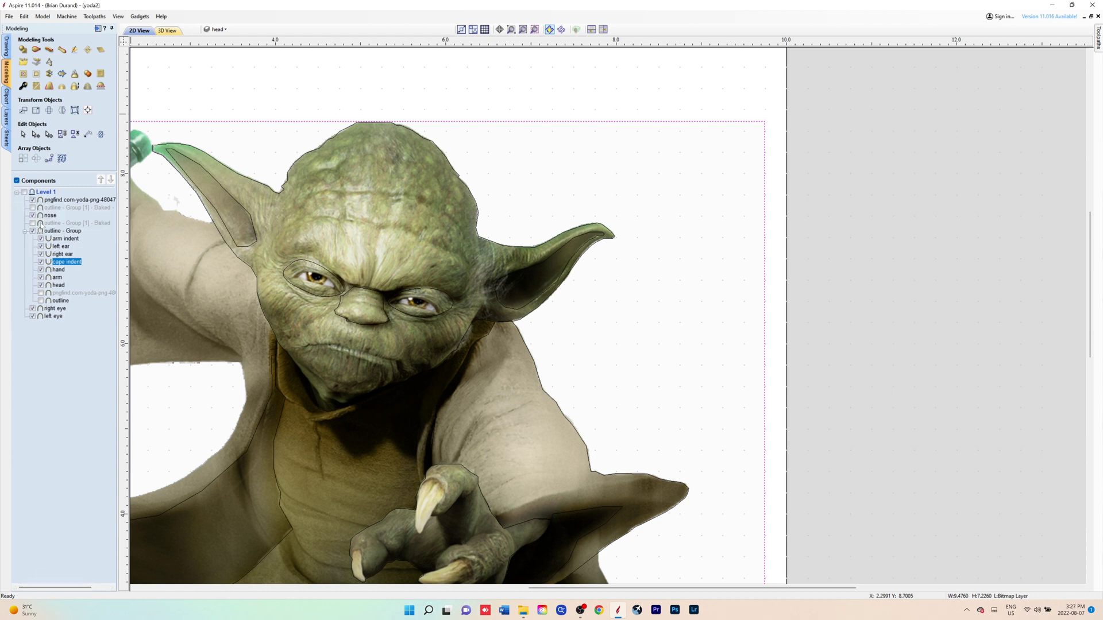
pyautogui.click(167, 30)
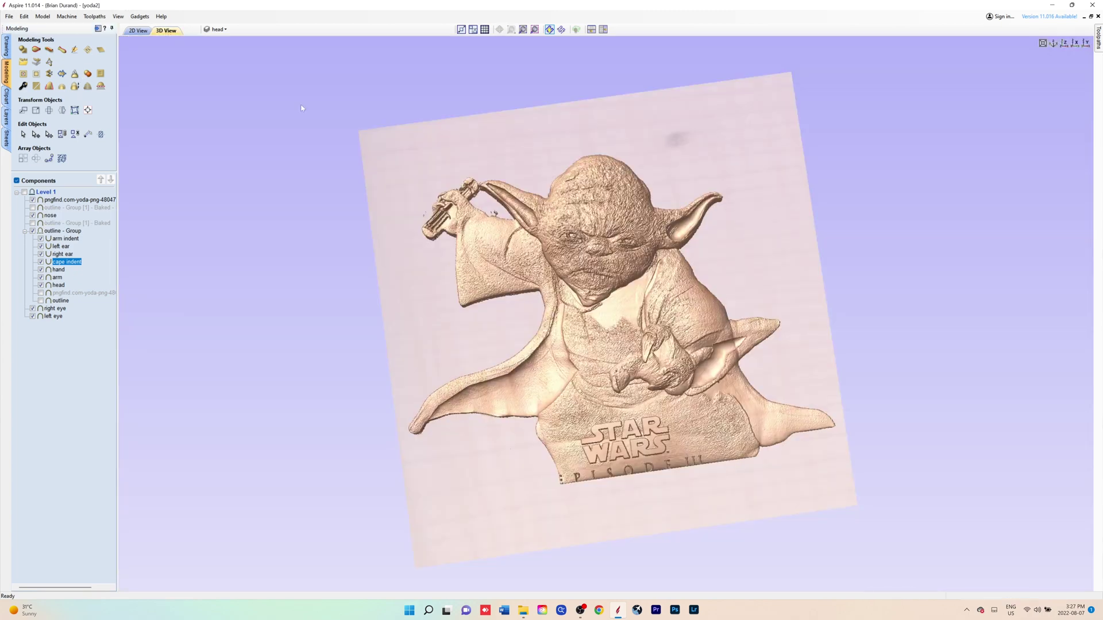
# Step: Reduce the Yoda bitmap component's shape height to 0.03 inches and close its properties
pyautogui.click(60, 201)
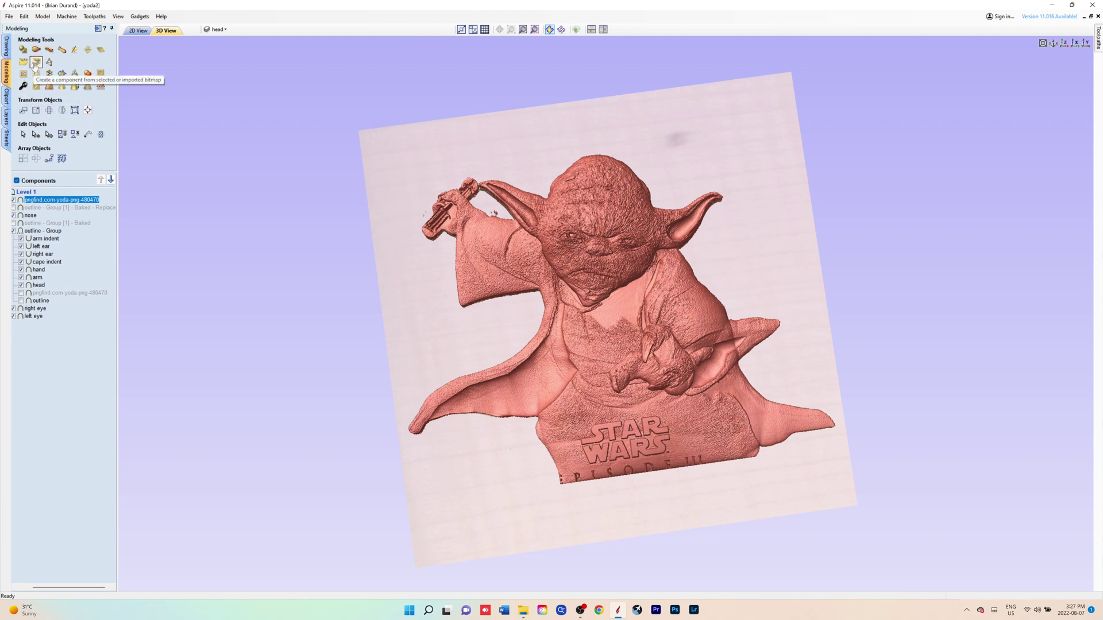
pyautogui.click(25, 86)
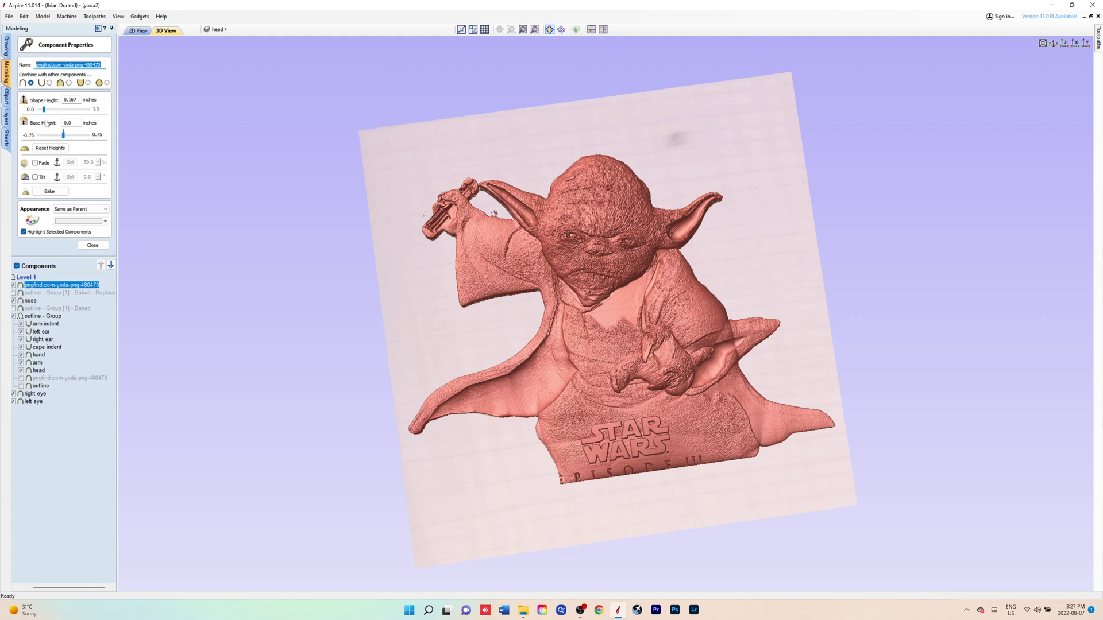
pyautogui.moveTo(44, 109); pyautogui.dragTo(41, 109)
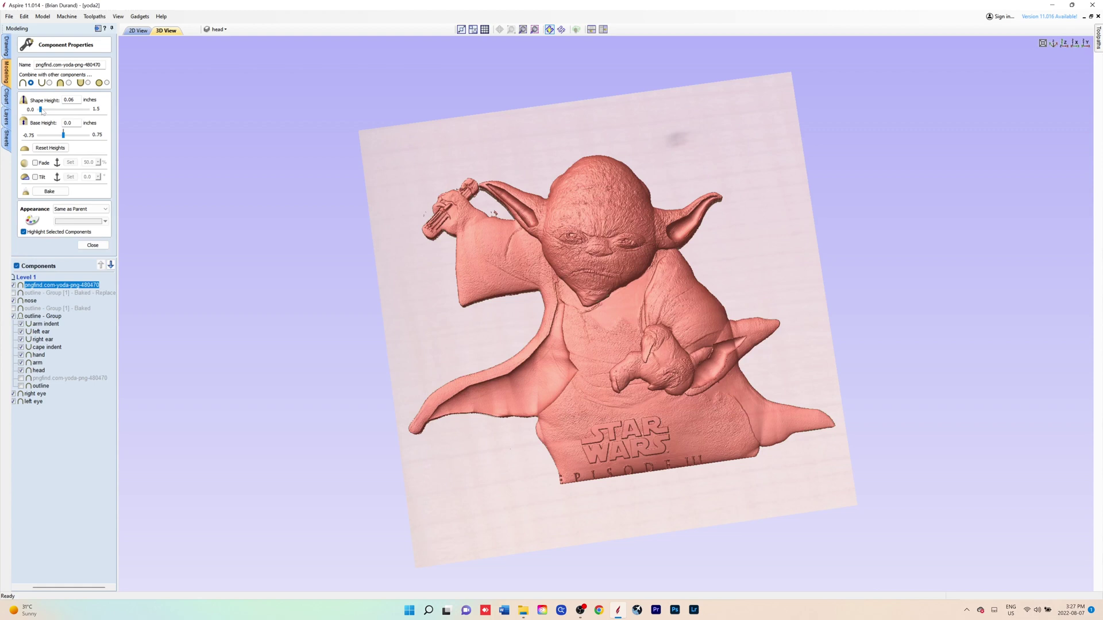
pyautogui.moveTo(40, 110); pyautogui.dragTo(40, 110)
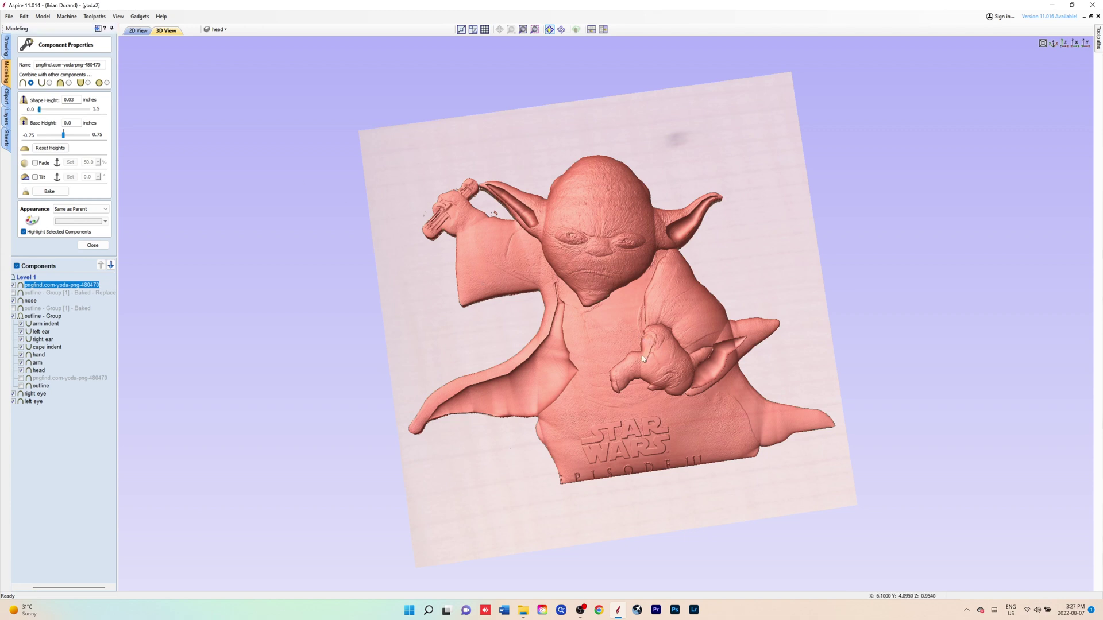
pyautogui.moveTo(636, 356); pyautogui.dragTo(602, 303)
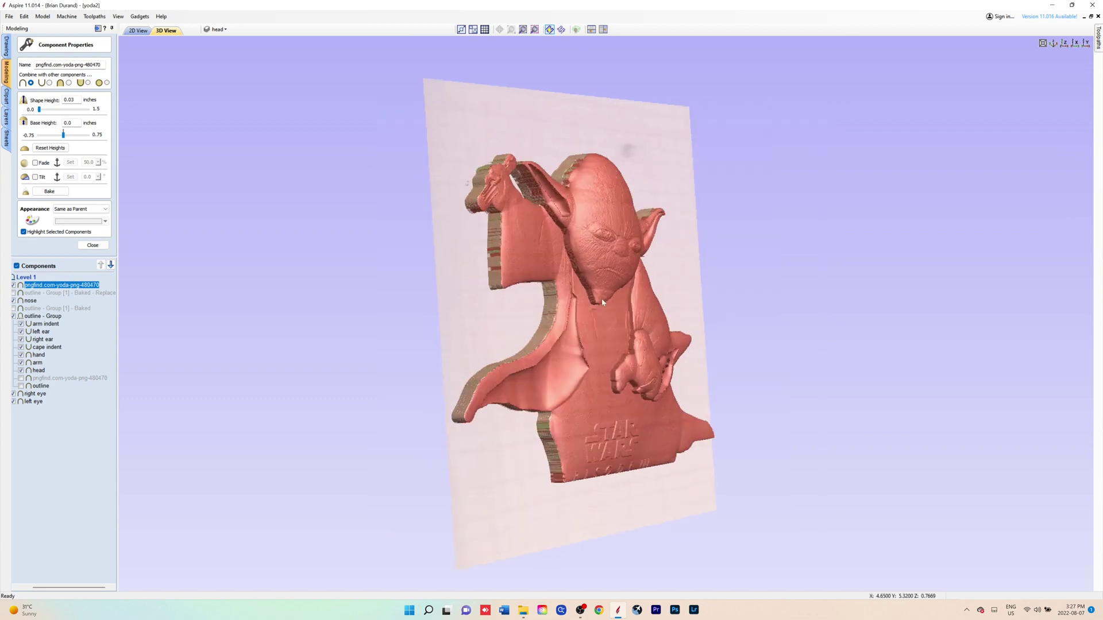
pyautogui.moveTo(665, 288); pyautogui.dragTo(626, 290)
pyautogui.press('Escape')
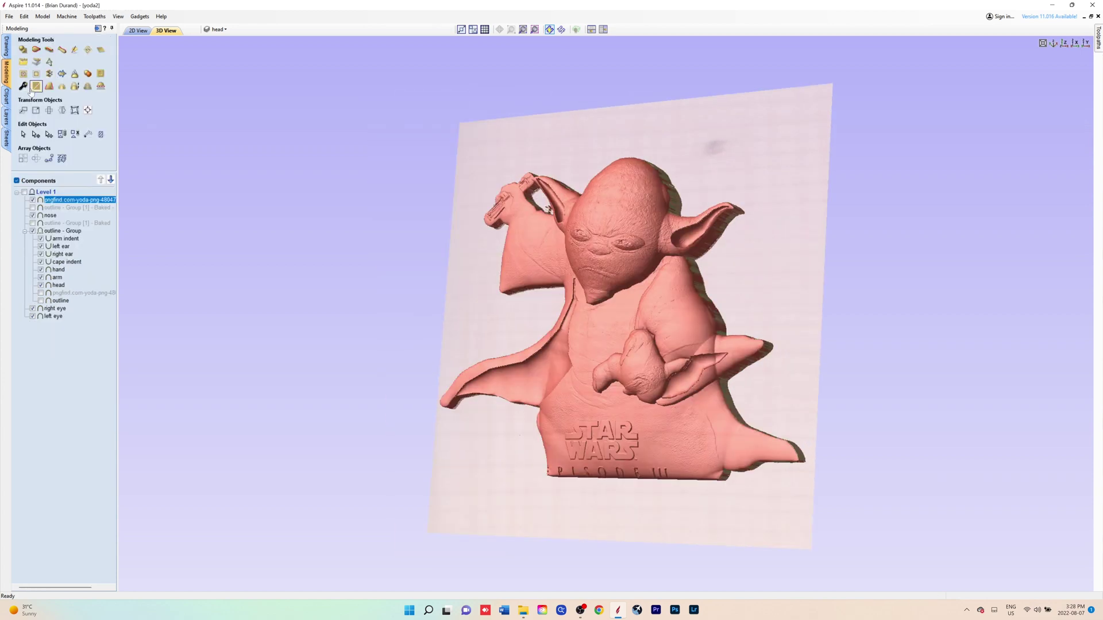
# Step: Try a light smoothing on the Yoda bitmap component with transparency preserved, then close the Smooth tool
pyautogui.click(36, 87)
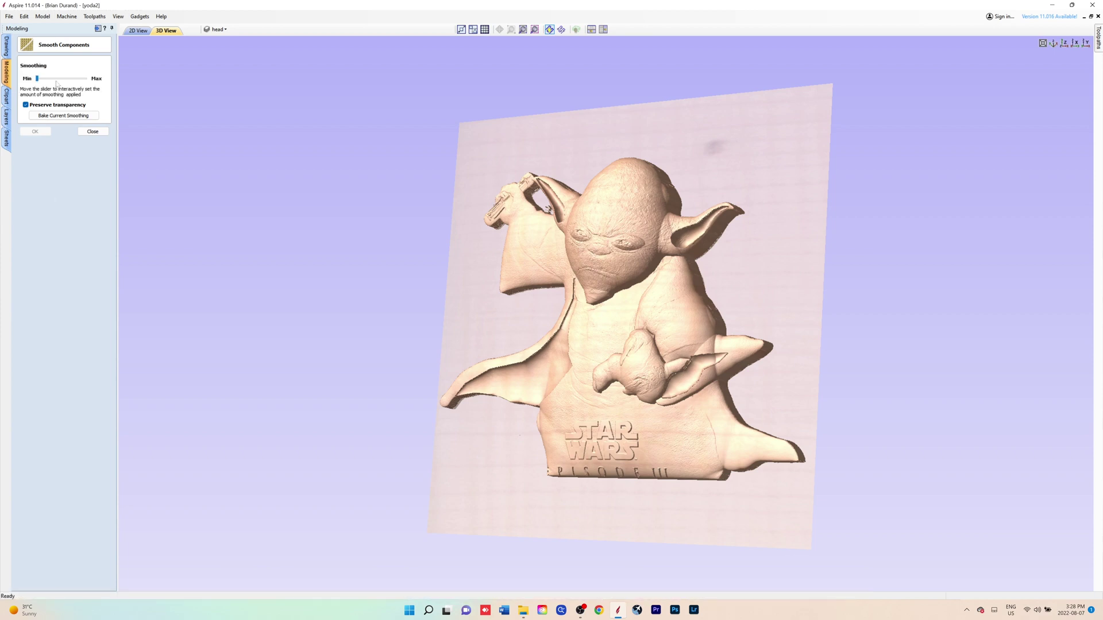
pyautogui.moveTo(37, 80); pyautogui.dragTo(44, 84)
pyautogui.moveTo(44, 83); pyautogui.dragTo(47, 83)
pyautogui.moveTo(385, 183); pyautogui.dragTo(469, 317)
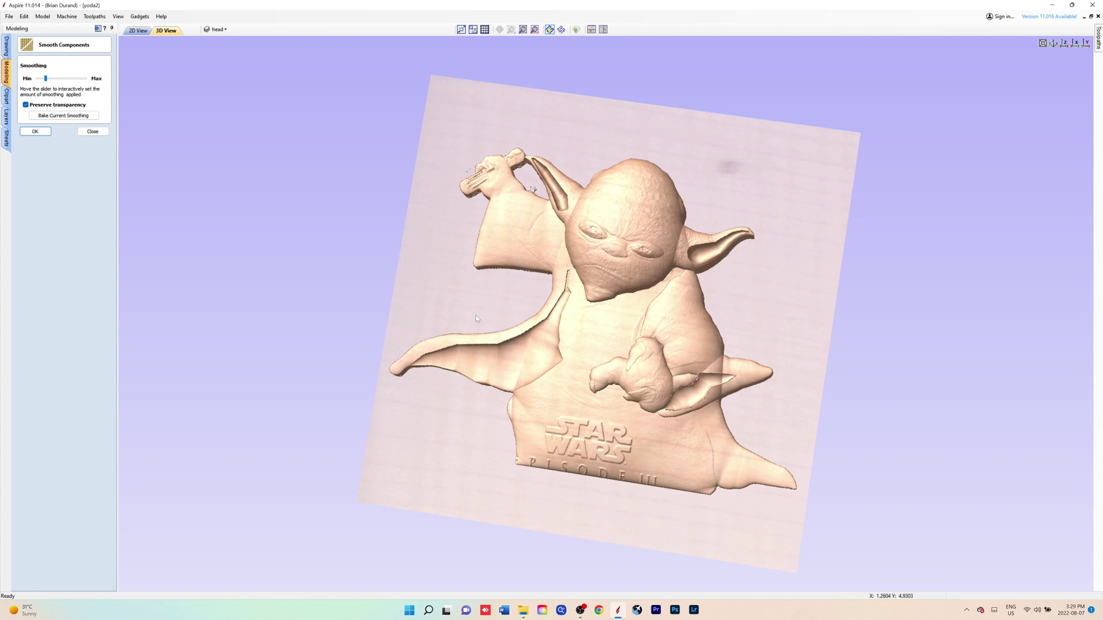
pyautogui.moveTo(475, 315); pyautogui.dragTo(462, 310)
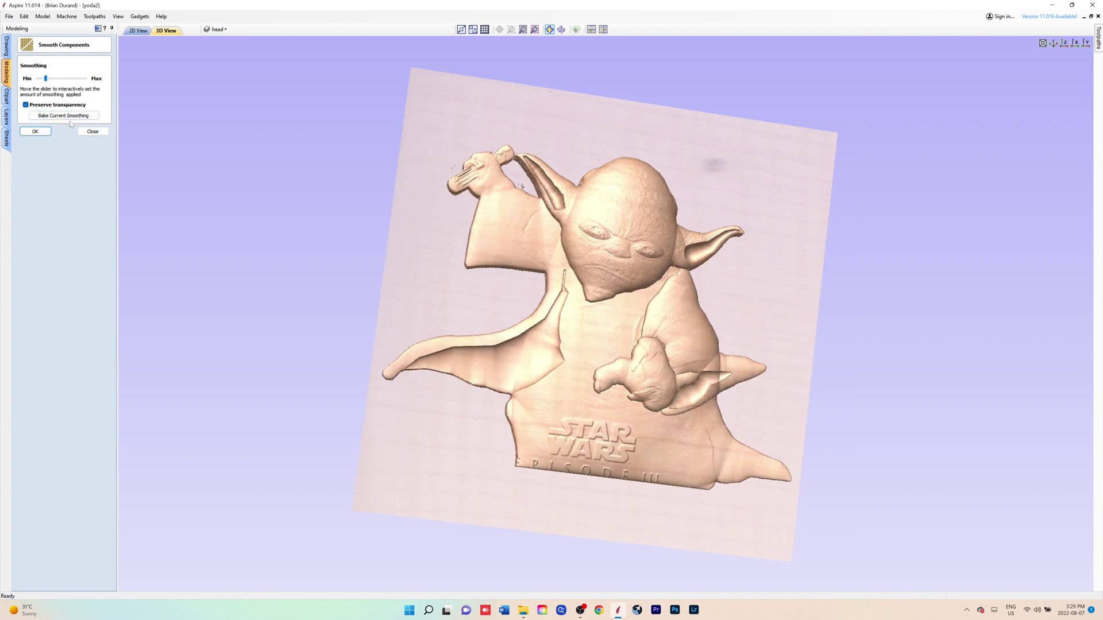
pyautogui.click(93, 132)
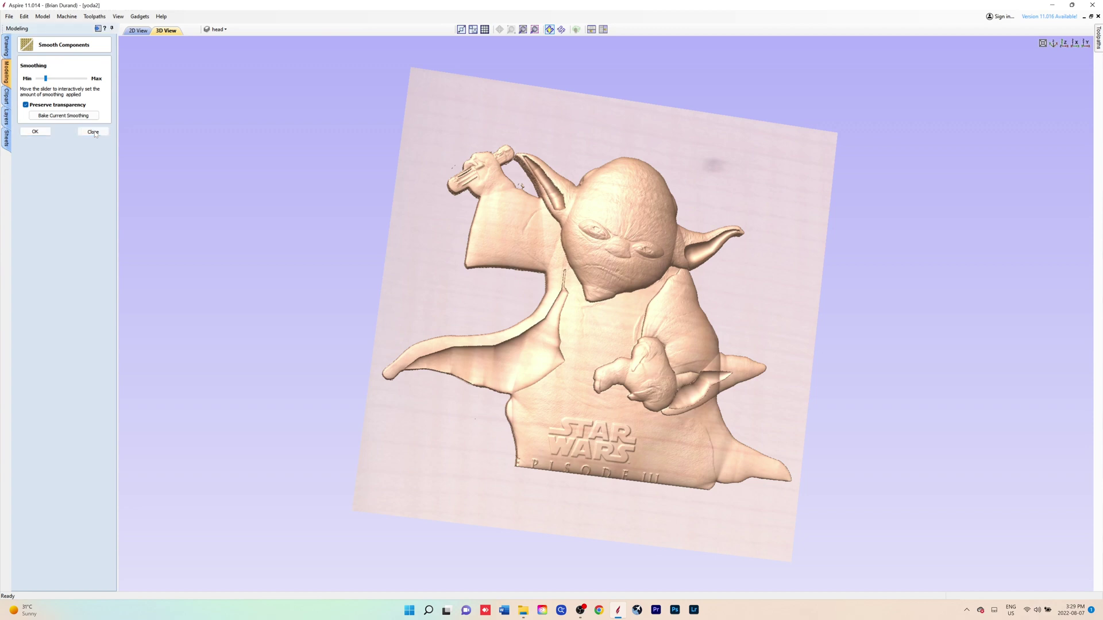
pyautogui.click(94, 132)
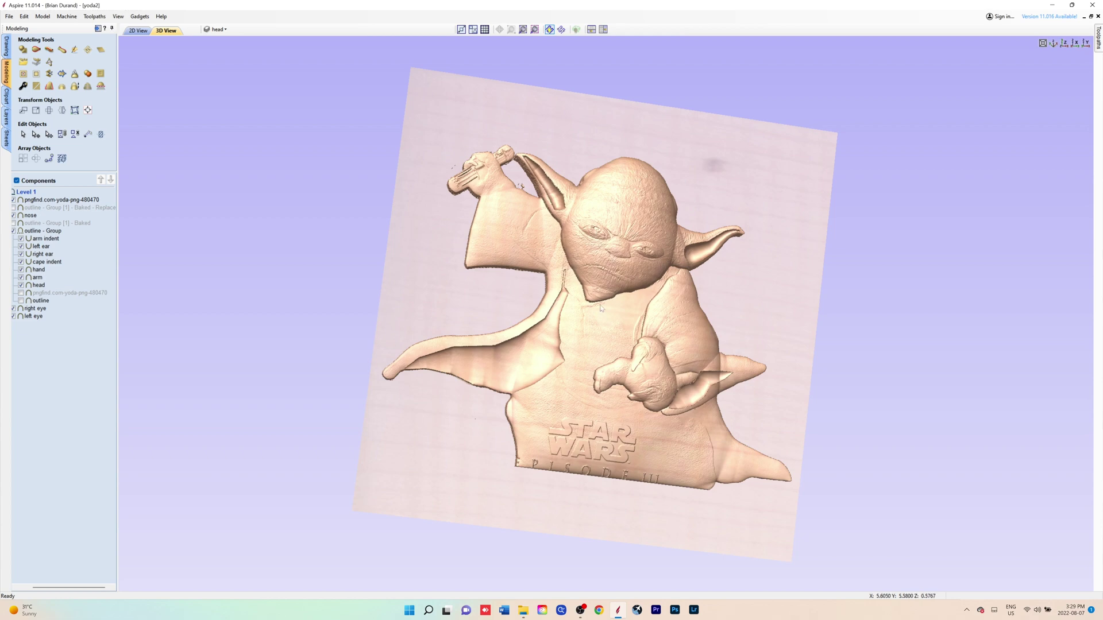
# Step: Group the Yoda bitmap, nose, outline group, right eye and left eye components together
pyautogui.moveTo(602, 374)
pyautogui.mouseDown()
pyautogui.moveTo(671, 381)
pyautogui.moveTo(592, 385)
pyautogui.mouseUp()
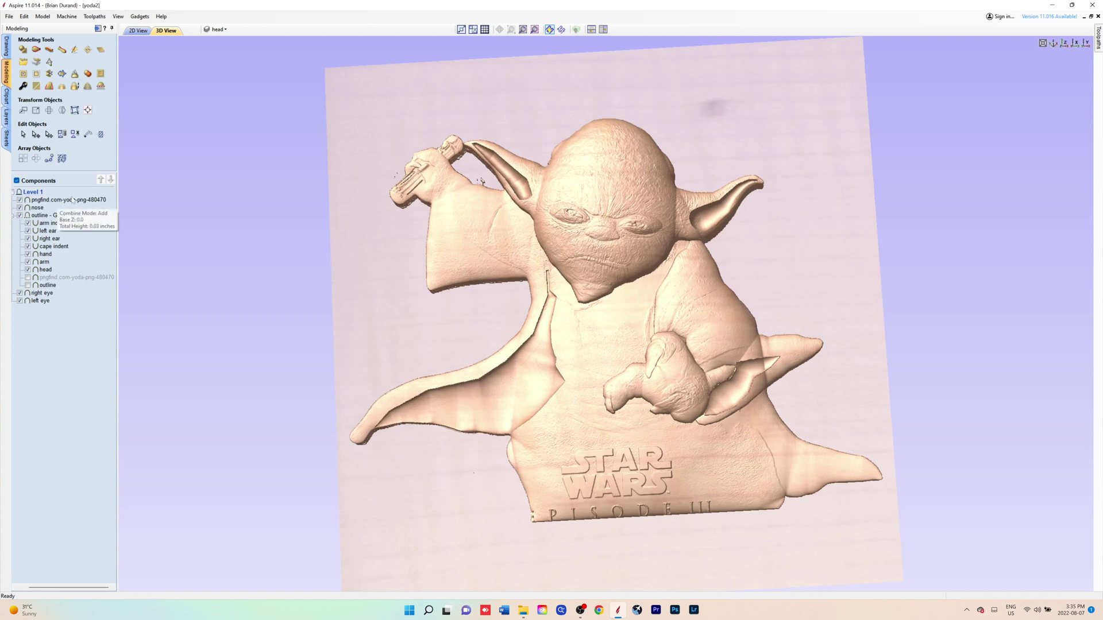
pyautogui.click(43, 201)
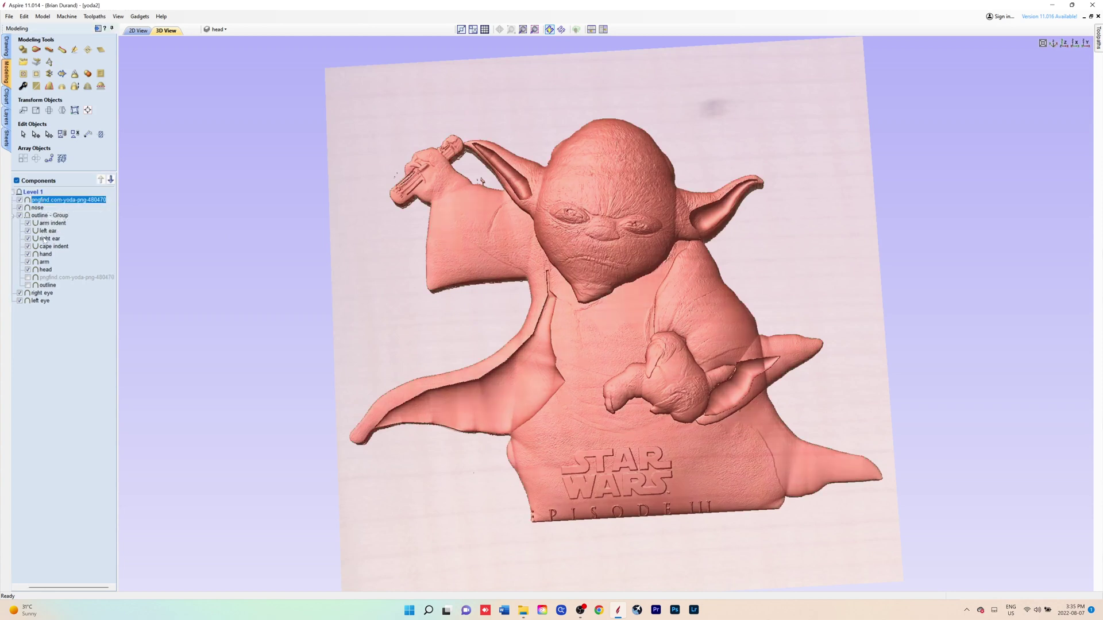
pyautogui.keyDown('shift'); pyautogui.click(39, 302); pyautogui.keyUp('shift')
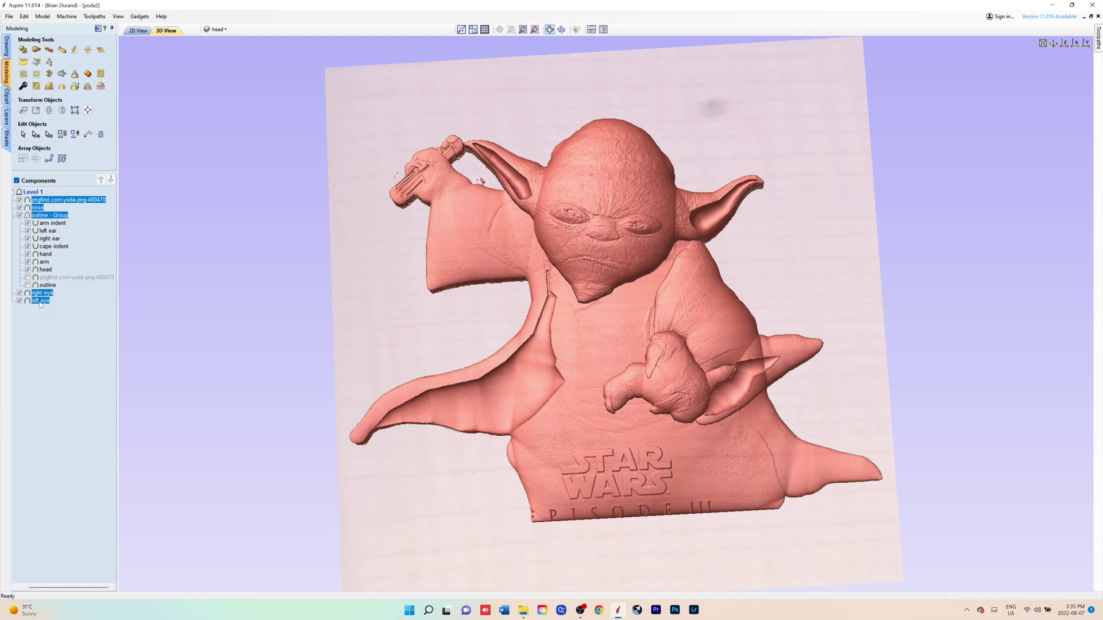
pyautogui.click(47, 227)
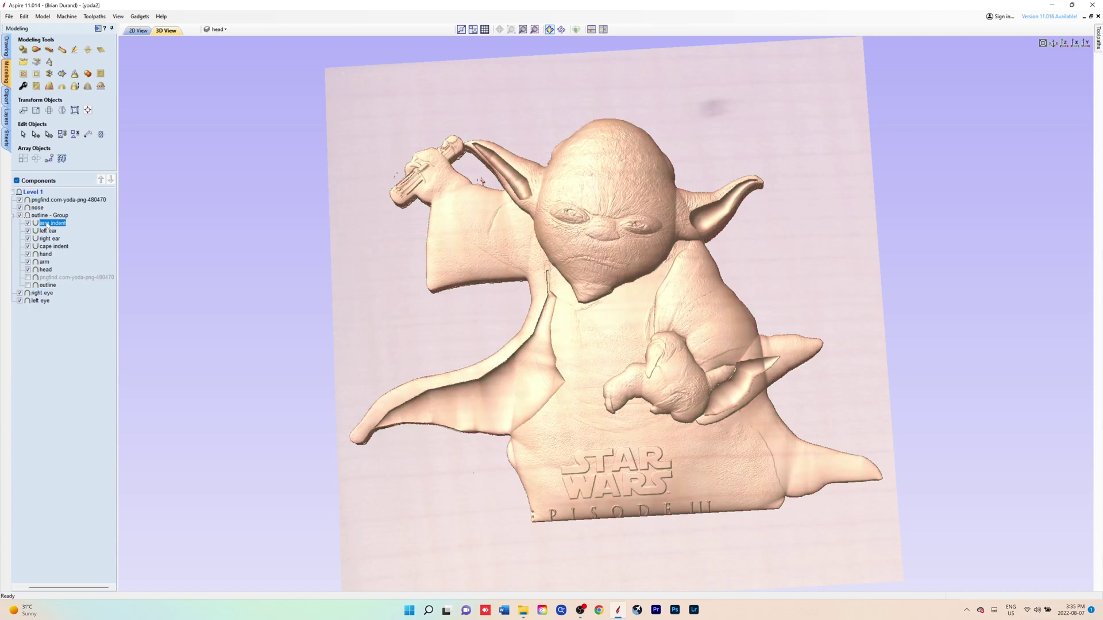
pyautogui.click(46, 217)
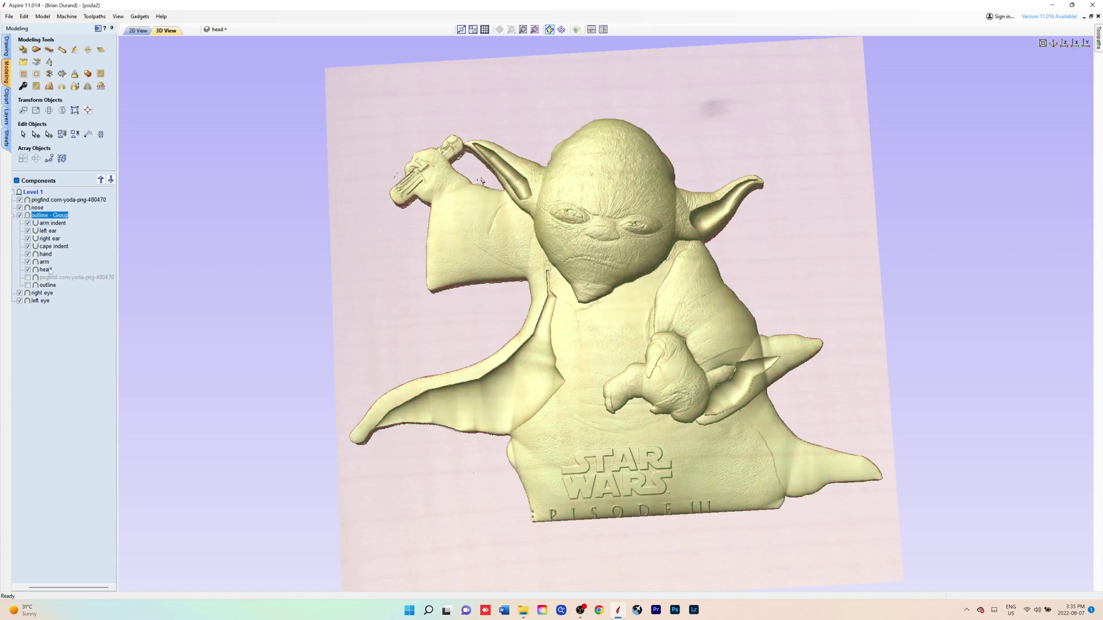
pyautogui.click(13, 216)
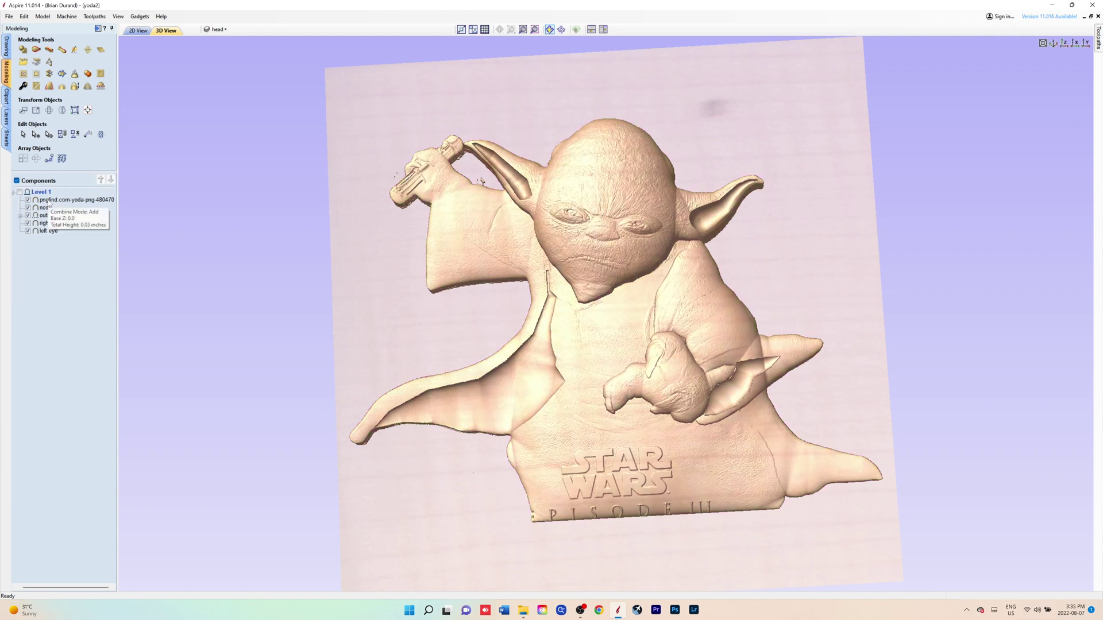
pyautogui.click(51, 200)
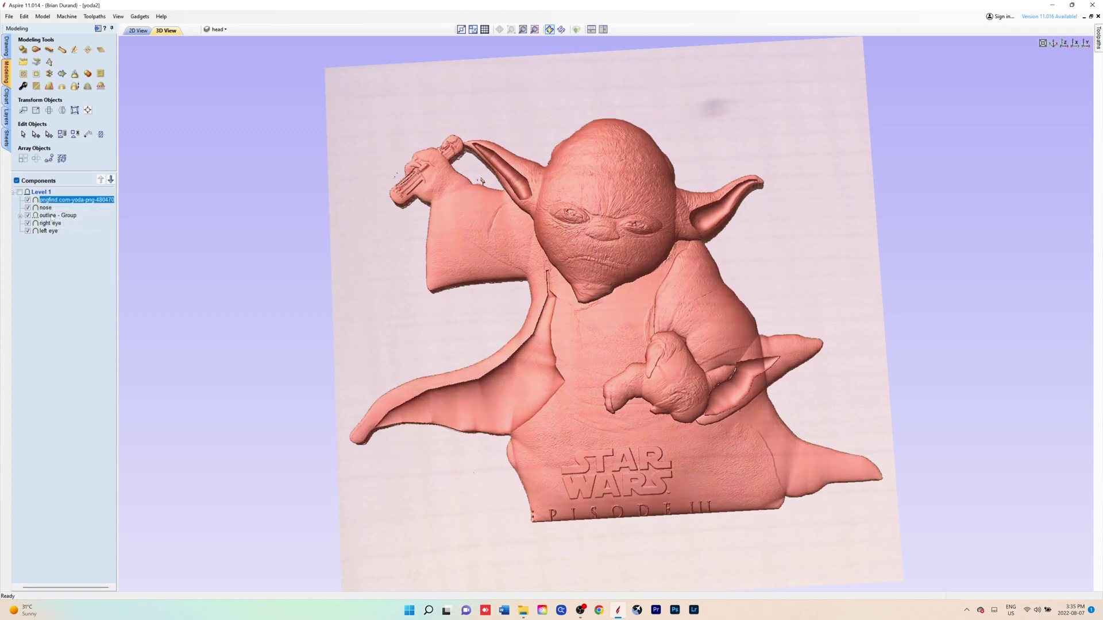
pyautogui.keyDown('shift'); pyautogui.click(51, 231); pyautogui.keyUp('shift')
pyautogui.rightClick(52, 234)
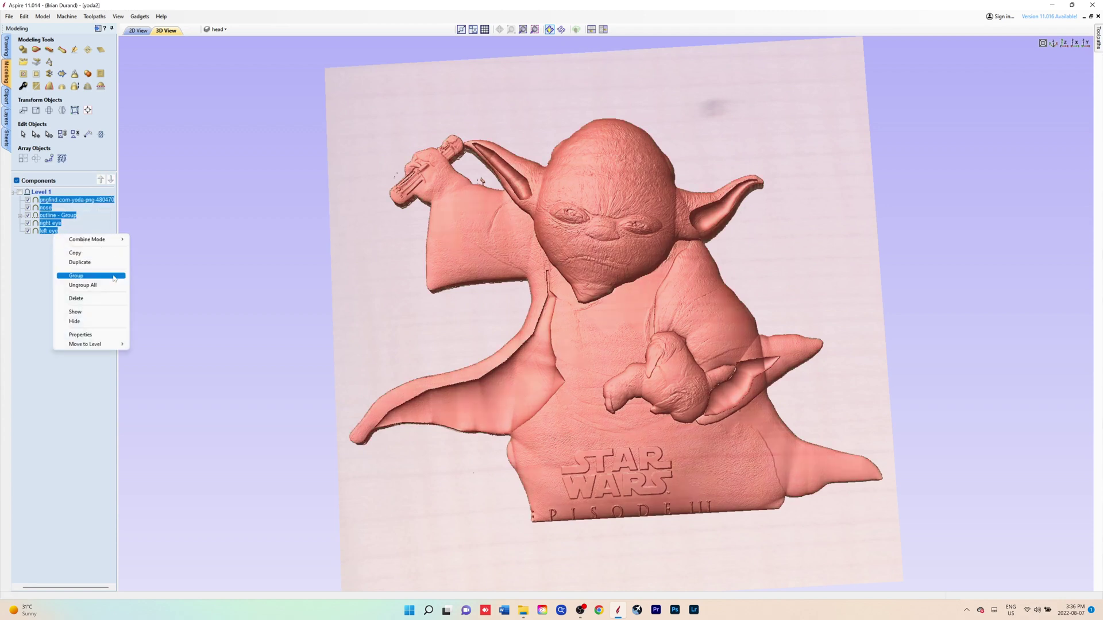
pyautogui.click(91, 276)
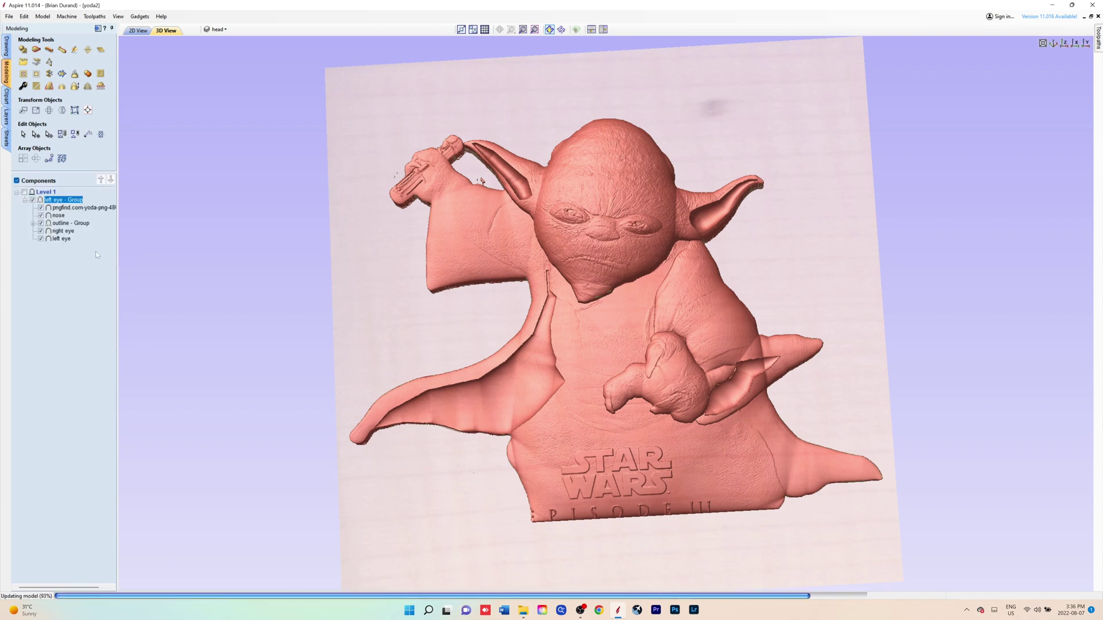
# Step: Collapse the new component group and rename it "yoda group"
pyautogui.click(25, 201)
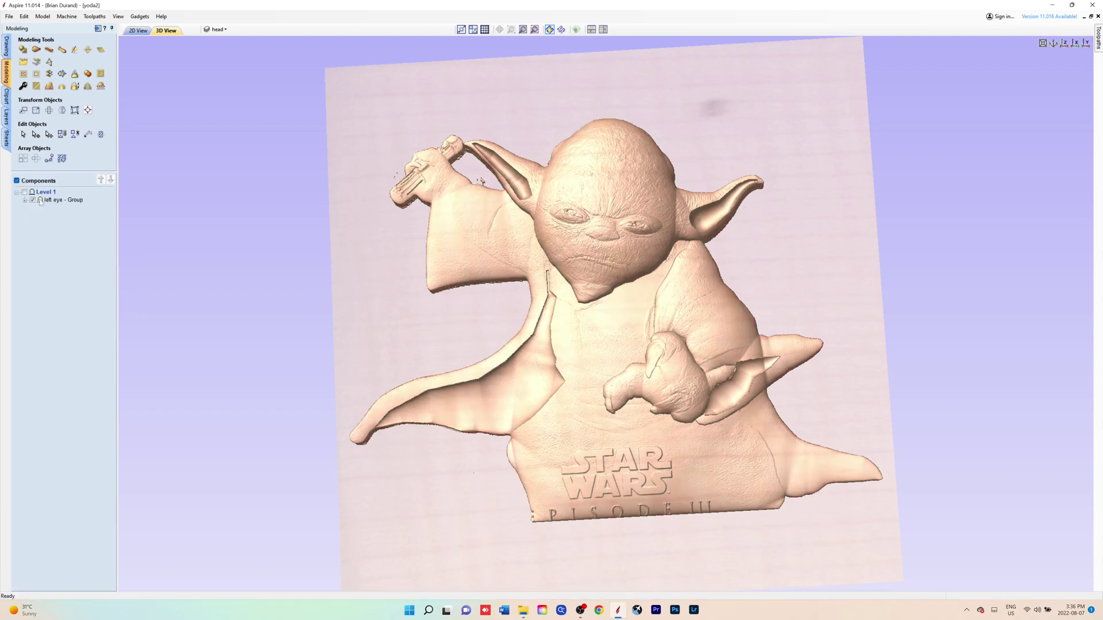
pyautogui.click(48, 200)
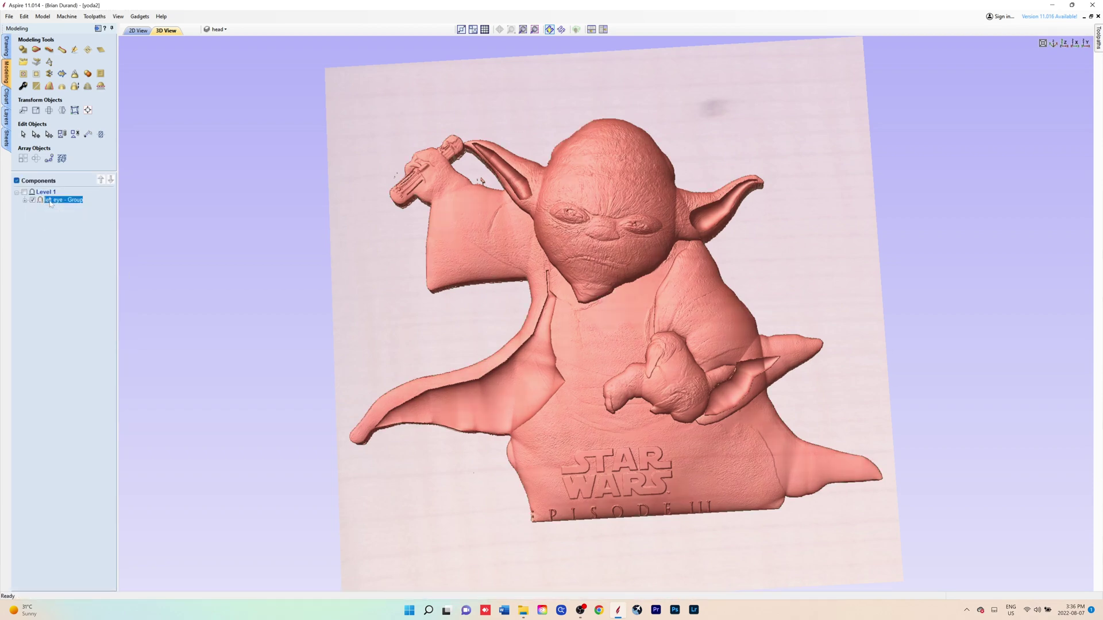
pyautogui.click(50, 201)
pyautogui.write('yoda group')
pyautogui.press('Return')
# Step: Duplicate the yoda group component and hide the original
pyautogui.rightClick(50, 203)
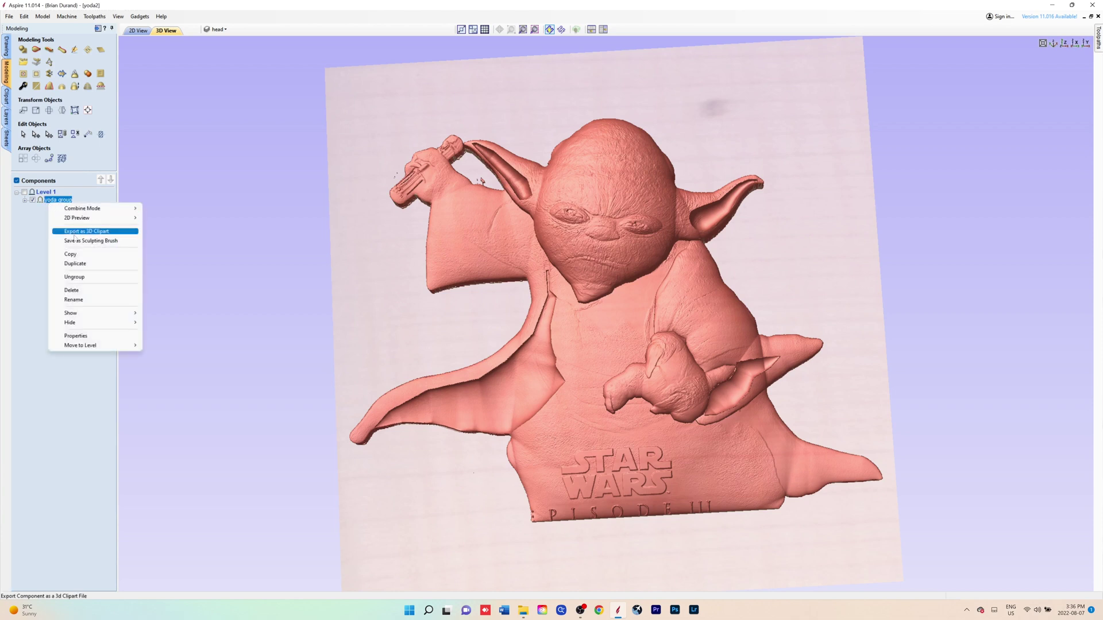
pyautogui.click(79, 264)
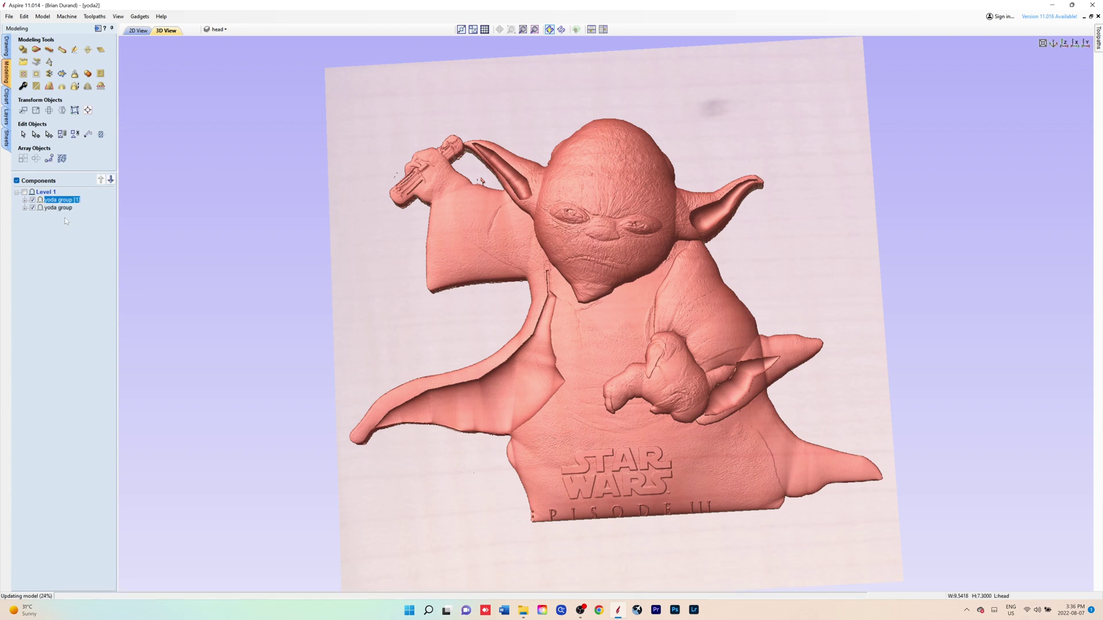
pyautogui.click(32, 208)
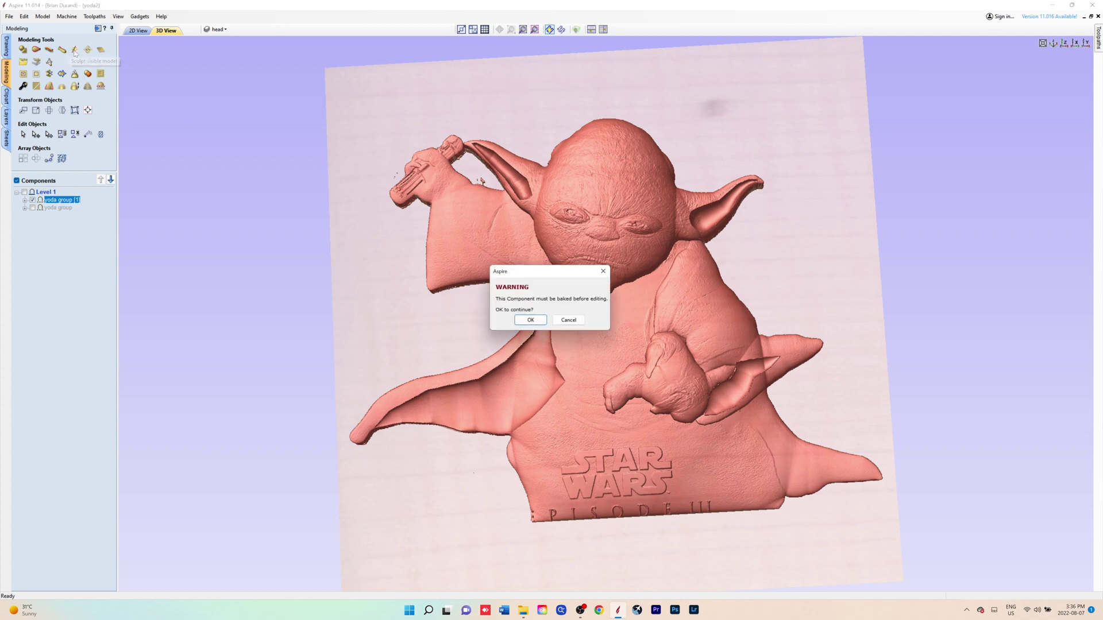
# Step: Bake the duplicated yoda group for sculpting and briefly preview the grayscale background
pyautogui.click(532, 321)
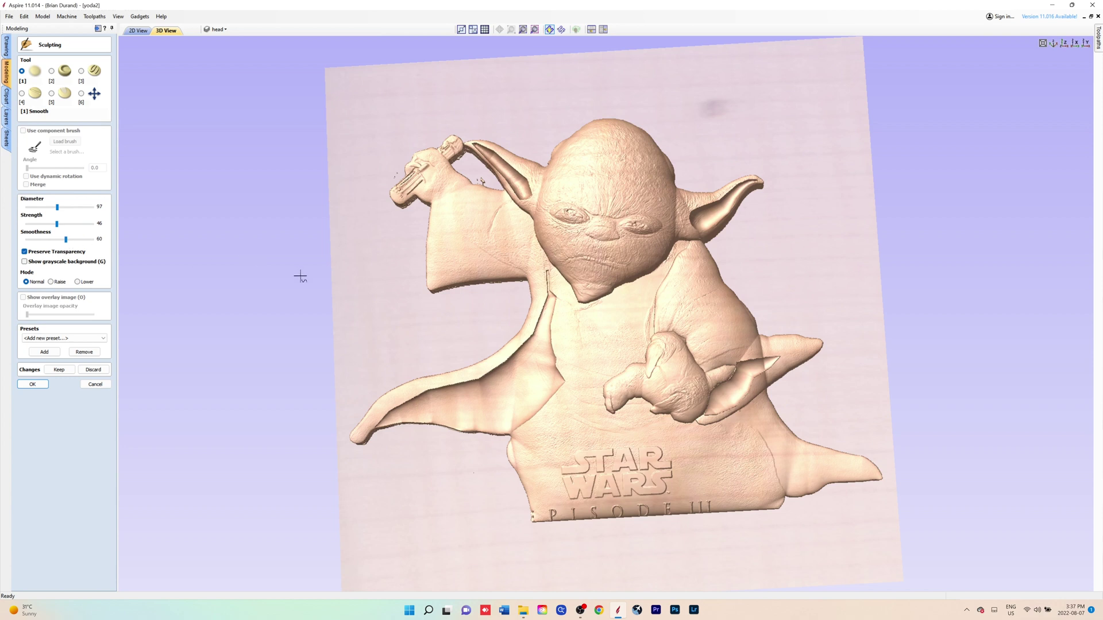
pyautogui.click(24, 262)
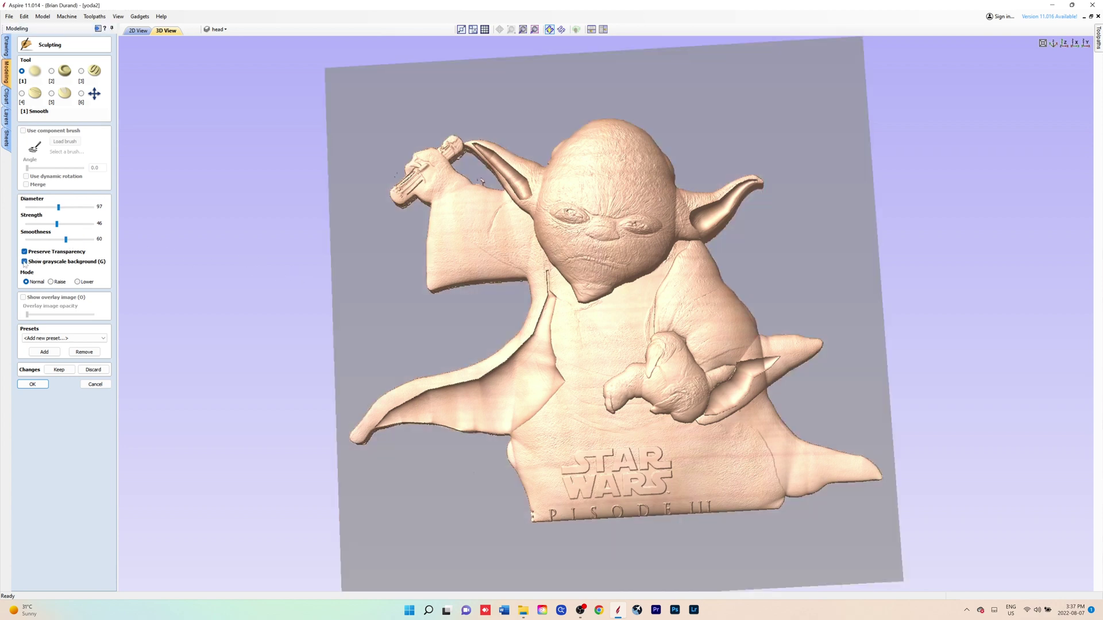
pyautogui.click(25, 262)
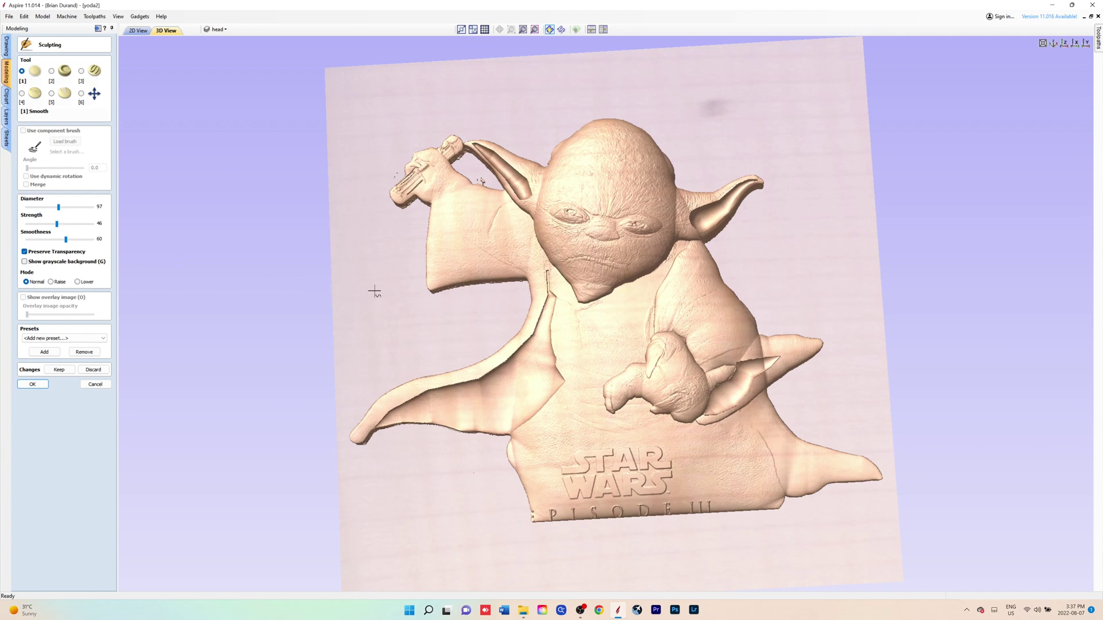
# Step: Smooth the edges of the raised hand, sleeve, cape and head with the Smooth sculpting brush at diameter 97
pyautogui.moveTo(373, 293); pyautogui.dragTo(581, 285, button='middle')
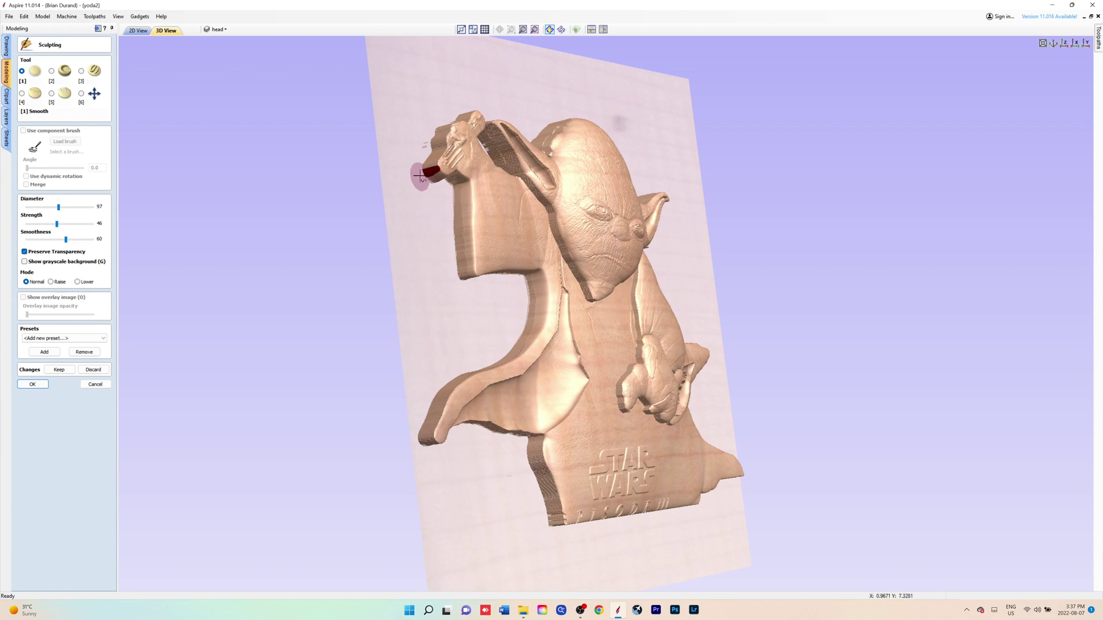
pyautogui.moveTo(421, 174)
pyautogui.mouseDown()
pyautogui.moveTo(435, 129)
pyautogui.moveTo(463, 109)
pyautogui.moveTo(510, 142)
pyautogui.moveTo(506, 179)
pyautogui.moveTo(498, 141)
pyautogui.moveTo(526, 143)
pyautogui.moveTo(547, 166)
pyautogui.moveTo(553, 187)
pyautogui.moveTo(503, 152)
pyautogui.moveTo(557, 210)
pyautogui.moveTo(565, 282)
pyautogui.moveTo(586, 298)
pyautogui.moveTo(581, 273)
pyautogui.moveTo(571, 255)
pyautogui.moveTo(580, 294)
pyautogui.moveTo(560, 328)
pyautogui.moveTo(557, 317)
pyautogui.moveTo(559, 285)
pyautogui.moveTo(591, 401)
pyautogui.moveTo(582, 416)
pyautogui.moveTo(531, 433)
pyautogui.moveTo(468, 428)
pyautogui.moveTo(528, 436)
pyautogui.moveTo(421, 428)
pyautogui.moveTo(419, 441)
pyautogui.moveTo(458, 432)
pyautogui.moveTo(545, 453)
pyautogui.moveTo(559, 511)
pyautogui.moveTo(541, 451)
pyautogui.moveTo(545, 514)
pyautogui.moveTo(560, 531)
pyautogui.moveTo(630, 509)
pyautogui.moveTo(708, 506)
pyautogui.mouseUp()
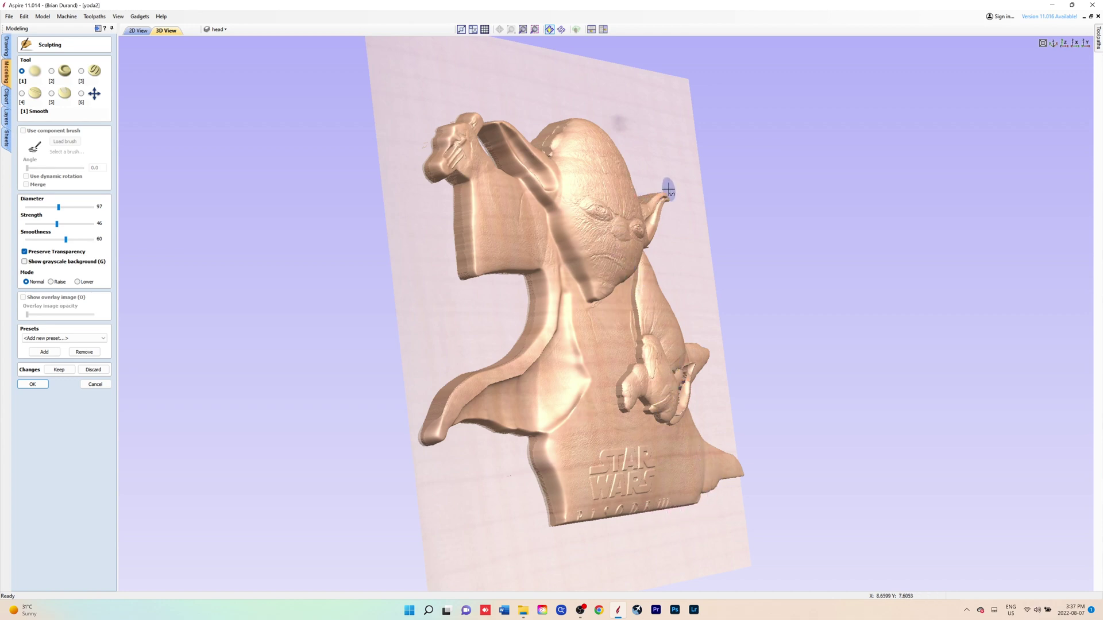
pyautogui.moveTo(554, 140)
pyautogui.mouseDown()
pyautogui.moveTo(561, 111)
pyautogui.moveTo(529, 129)
pyautogui.mouseUp()
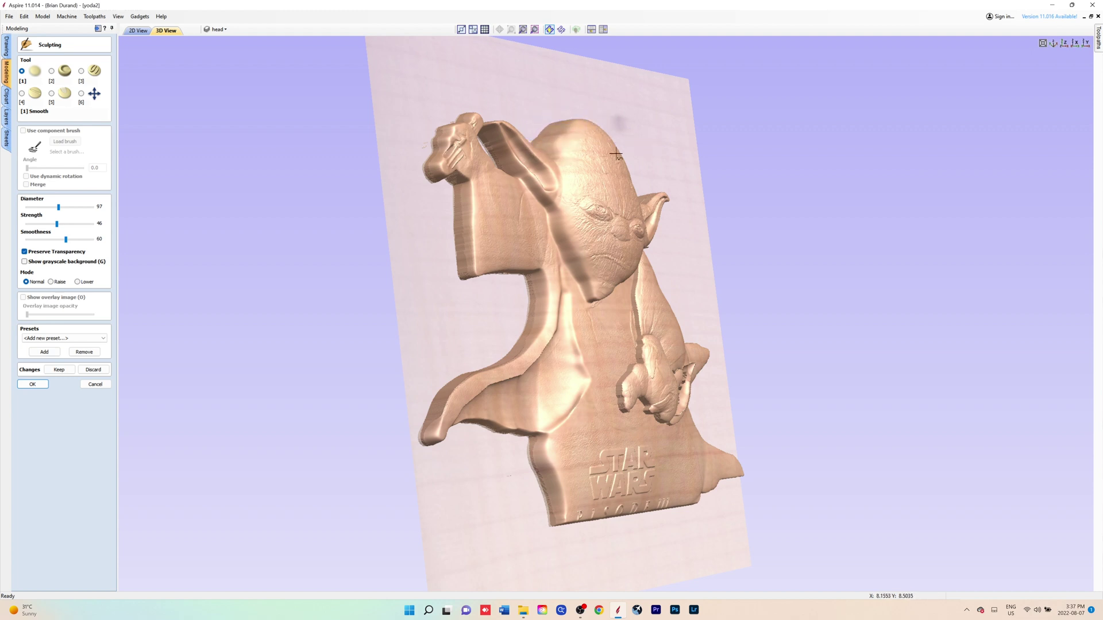
# Step: Smooth the sleeve and cape undersides, the base's lower edge, and the edges around the arm and ears
pyautogui.moveTo(615, 154)
pyautogui.mouseDown(button='middle')
pyautogui.moveTo(655, 373)
pyautogui.moveTo(532, 296)
pyautogui.moveTo(531, 267)
pyautogui.mouseUp(button='middle')
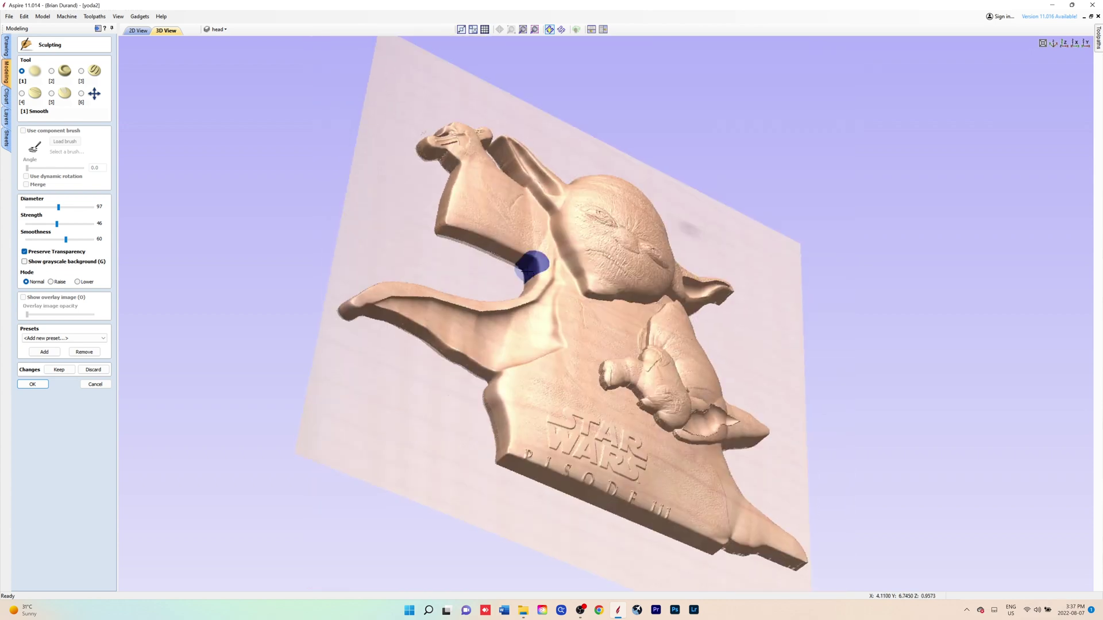
pyautogui.moveTo(528, 270)
pyautogui.mouseDown()
pyautogui.moveTo(457, 239)
pyautogui.moveTo(477, 241)
pyautogui.mouseUp()
pyautogui.moveTo(482, 374)
pyautogui.mouseDown()
pyautogui.moveTo(347, 308)
pyautogui.moveTo(424, 340)
pyautogui.mouseUp()
pyautogui.moveTo(481, 423)
pyautogui.mouseDown()
pyautogui.moveTo(501, 450)
pyautogui.moveTo(495, 370)
pyautogui.moveTo(515, 453)
pyautogui.moveTo(796, 557)
pyautogui.mouseUp()
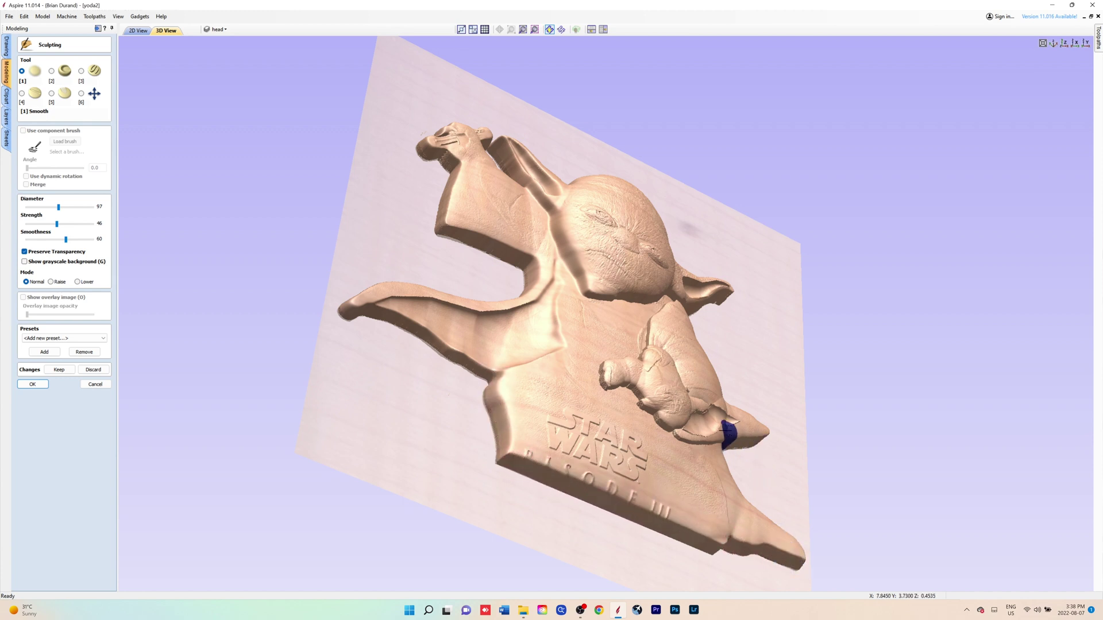
pyautogui.moveTo(712, 420)
pyautogui.mouseDown()
pyautogui.moveTo(702, 417)
pyautogui.moveTo(732, 418)
pyautogui.moveTo(689, 436)
pyautogui.moveTo(758, 438)
pyautogui.moveTo(665, 435)
pyautogui.moveTo(633, 395)
pyautogui.moveTo(606, 394)
pyautogui.moveTo(598, 360)
pyautogui.moveTo(636, 354)
pyautogui.moveTo(669, 296)
pyautogui.moveTo(595, 303)
pyautogui.moveTo(574, 278)
pyautogui.moveTo(597, 296)
pyautogui.moveTo(692, 285)
pyautogui.moveTo(721, 310)
pyautogui.moveTo(706, 290)
pyautogui.moveTo(718, 291)
pyautogui.moveTo(697, 287)
pyautogui.moveTo(716, 283)
pyautogui.moveTo(697, 290)
pyautogui.mouseUp()
pyautogui.moveTo(552, 193); pyautogui.dragTo(500, 163)
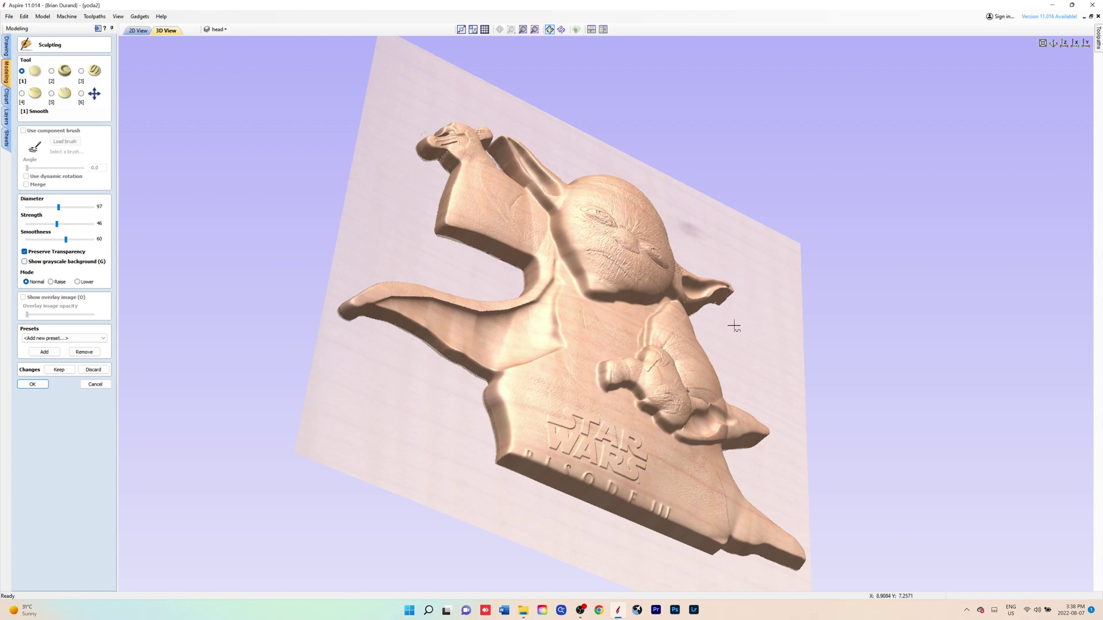
# Step: Set the brush diameter to 71 and smooth the edges around the lowered hand, its sleeve and the nearby ear
pyautogui.moveTo(663, 343)
pyautogui.mouseDown(button='middle')
pyautogui.moveTo(553, 326)
pyautogui.moveTo(656, 428)
pyautogui.moveTo(645, 413)
pyautogui.mouseUp(button='middle')
pyautogui.keyDown('ctrl'); pyautogui.scroll(-2, 645, 412); pyautogui.keyUp('ctrl')
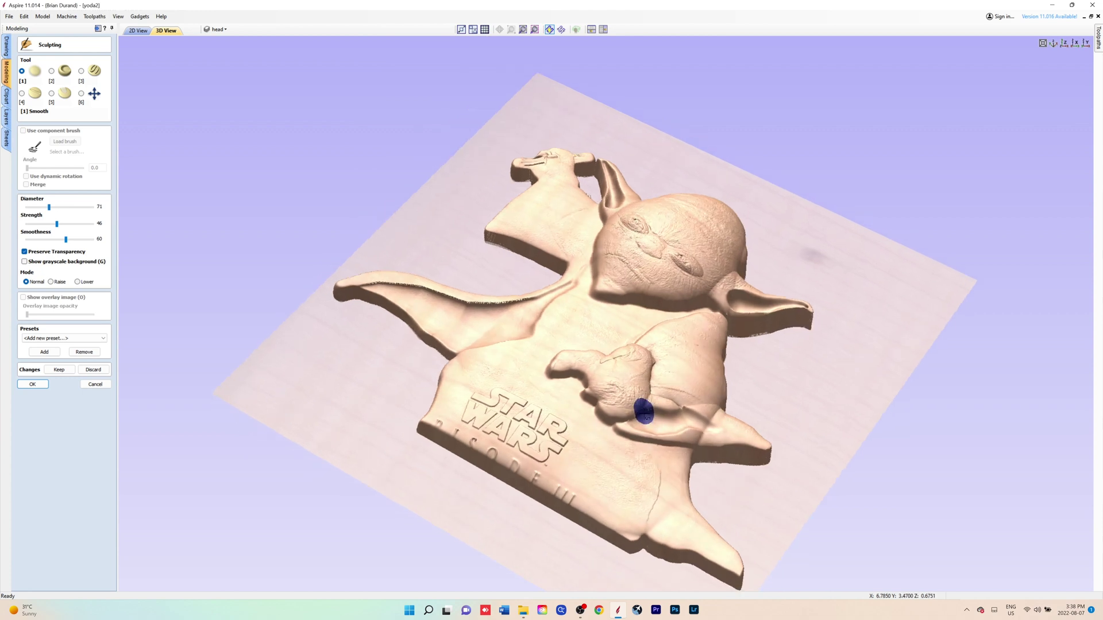
pyautogui.moveTo(644, 412)
pyautogui.mouseDown()
pyautogui.moveTo(707, 415)
pyautogui.moveTo(715, 422)
pyautogui.moveTo(655, 410)
pyautogui.moveTo(679, 415)
pyautogui.moveTo(623, 428)
pyautogui.moveTo(754, 466)
pyautogui.moveTo(699, 468)
pyautogui.moveTo(691, 482)
pyautogui.moveTo(701, 520)
pyautogui.moveTo(747, 549)
pyautogui.moveTo(744, 582)
pyautogui.moveTo(665, 534)
pyautogui.mouseUp()
pyautogui.moveTo(764, 336)
pyautogui.mouseDown()
pyautogui.moveTo(770, 322)
pyautogui.moveTo(721, 338)
pyautogui.moveTo(739, 322)
pyautogui.moveTo(793, 317)
pyautogui.mouseUp()
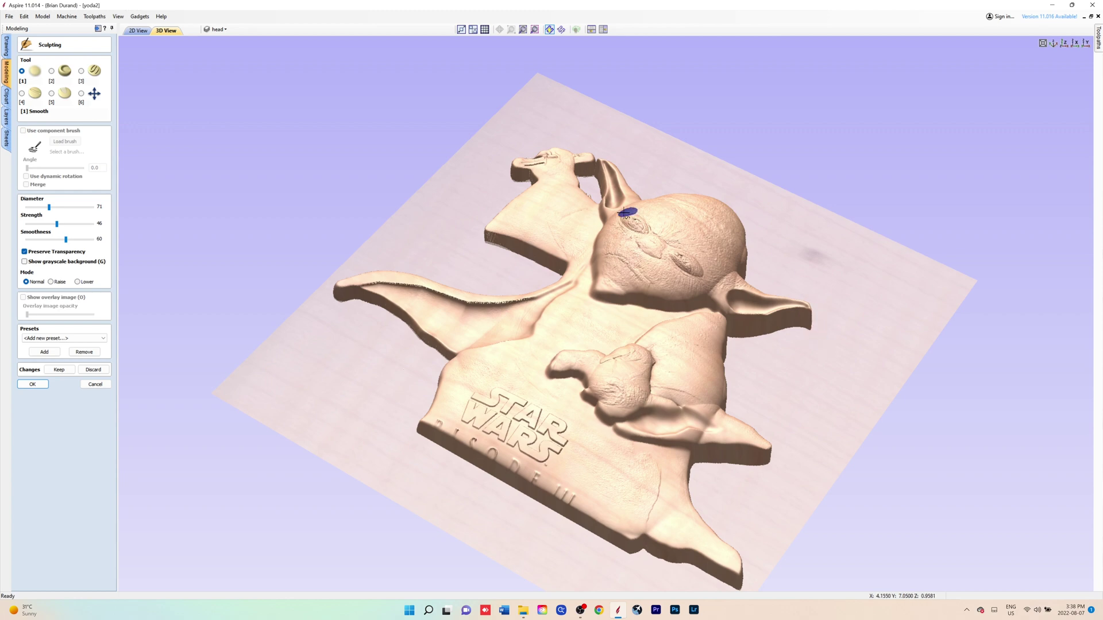
# Step: Smooth the remaining hard edges around the figure from several viewing angles with the 71-diameter brush
pyautogui.moveTo(842, 347)
pyautogui.mouseDown(button='middle')
pyautogui.moveTo(704, 337)
pyautogui.moveTo(546, 263)
pyautogui.moveTo(632, 367)
pyautogui.mouseUp(button='middle')
pyautogui.moveTo(632, 368); pyautogui.dragTo(626, 379)
pyautogui.moveTo(779, 233); pyautogui.dragTo(767, 287)
pyautogui.moveTo(660, 293); pyautogui.dragTo(681, 291)
pyautogui.moveTo(852, 313)
pyautogui.mouseDown(button='middle')
pyautogui.moveTo(793, 352)
pyautogui.moveTo(557, 312)
pyautogui.moveTo(804, 298)
pyautogui.mouseUp(button='middle')
pyautogui.moveTo(741, 309)
pyautogui.mouseDown()
pyautogui.moveTo(603, 387)
pyautogui.moveTo(832, 229)
pyautogui.moveTo(812, 248)
pyautogui.mouseUp()
pyautogui.moveTo(548, 392); pyautogui.dragTo(448, 438)
pyautogui.moveTo(620, 405)
pyautogui.mouseDown(button='middle')
pyautogui.moveTo(591, 414)
pyautogui.moveTo(804, 340)
pyautogui.mouseUp(button='middle')
pyautogui.moveTo(804, 340)
pyautogui.mouseDown()
pyautogui.moveTo(761, 392)
pyautogui.moveTo(690, 370)
pyautogui.mouseUp()
pyautogui.moveTo(520, 402)
pyautogui.mouseDown()
pyautogui.moveTo(457, 438)
pyautogui.moveTo(842, 266)
pyautogui.moveTo(709, 305)
pyautogui.mouseUp()
# Step: Work the Smooth brush in Lower mode over the stray fragments between the raised arm and ear, and keep the sculpting changes
pyautogui.moveTo(999, 91); pyautogui.dragTo(517, 95, button='middle')
pyautogui.click(81, 94)
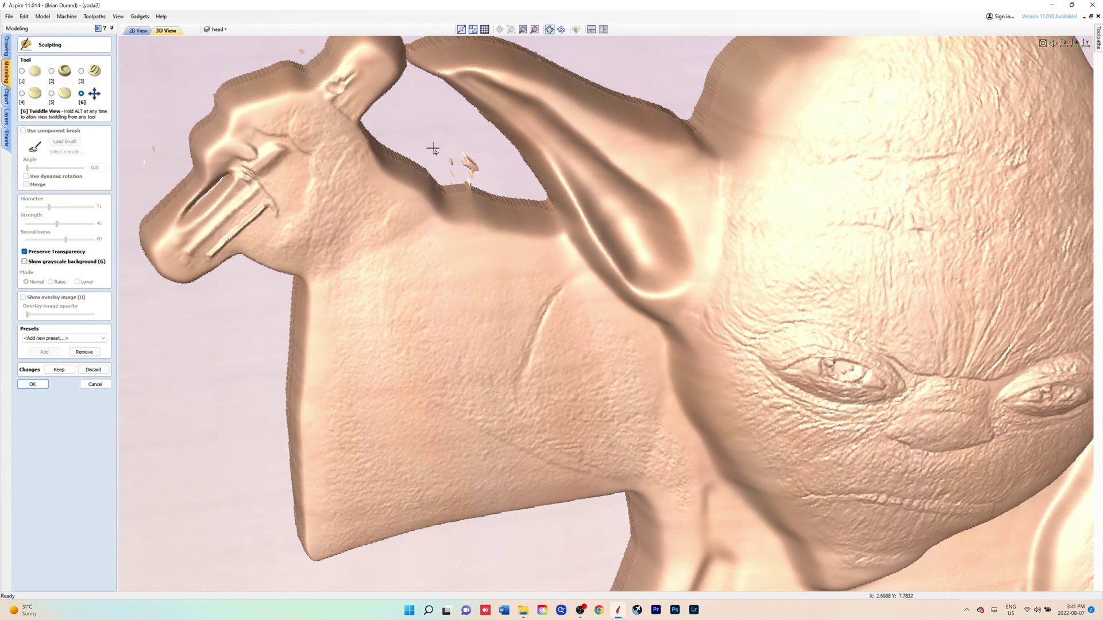
pyautogui.scroll(3, 433, 150)
pyautogui.press('1')
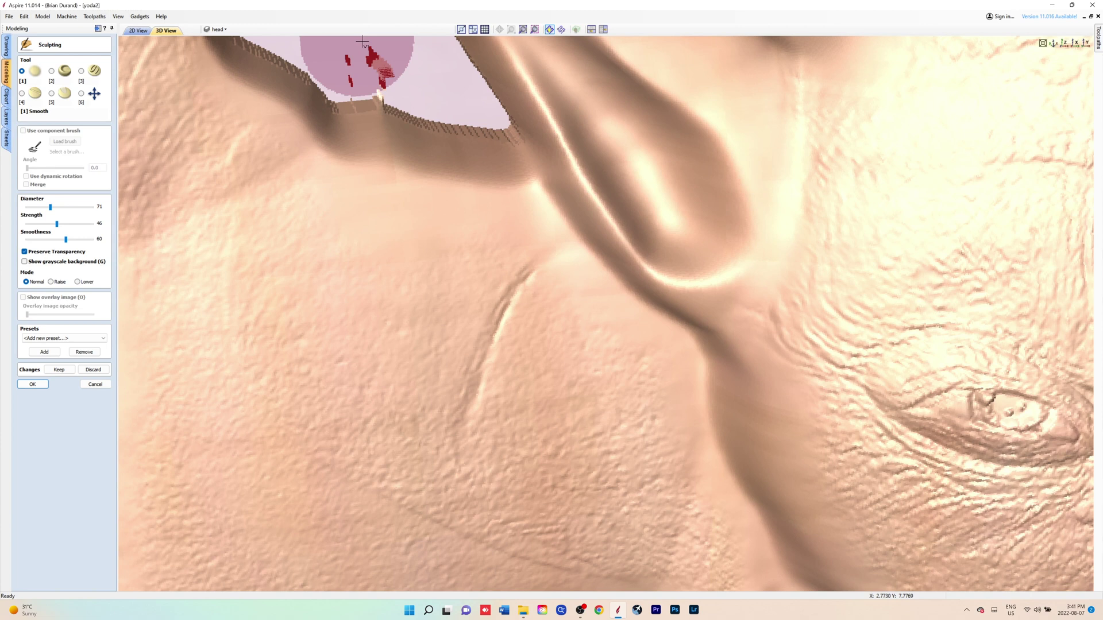
pyautogui.press('shift')
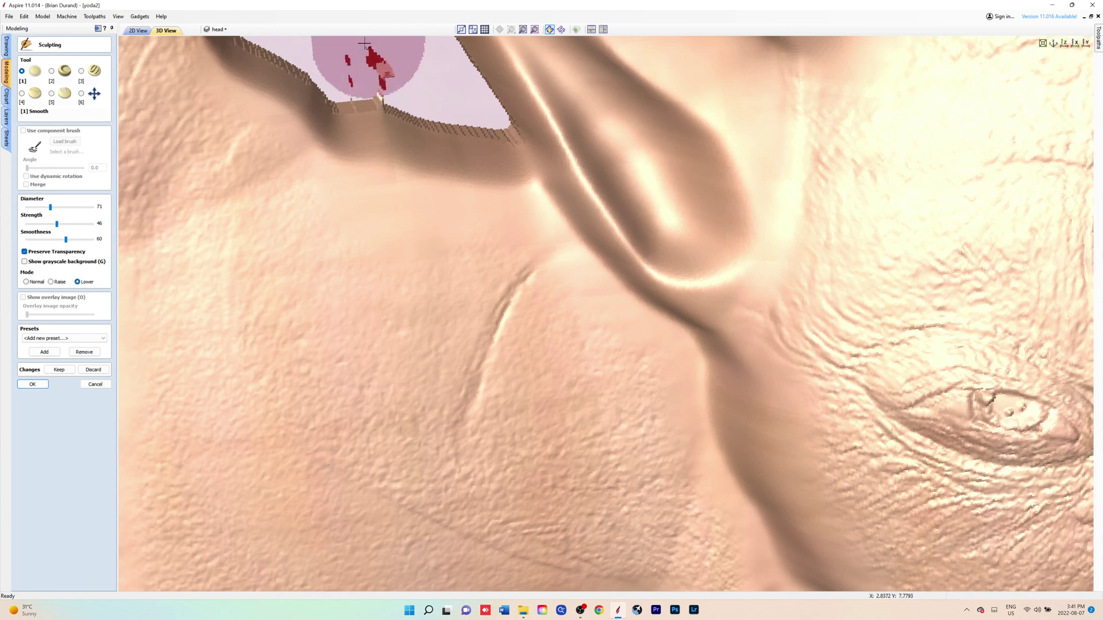
pyautogui.keyDown('shift'); pyautogui.moveTo(365, 43); pyautogui.dragTo(368, 44); pyautogui.keyUp('shift')
pyautogui.keyDown('shift'); pyautogui.moveTo(368, 44); pyautogui.dragTo(368, 44); pyautogui.keyUp('shift')
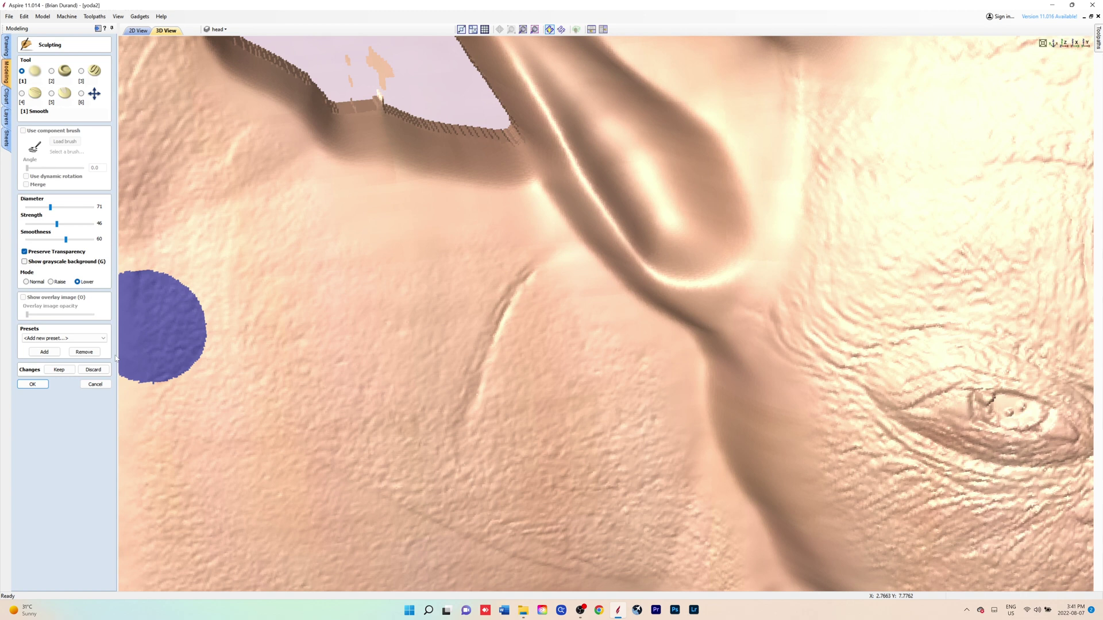
pyautogui.click(60, 370)
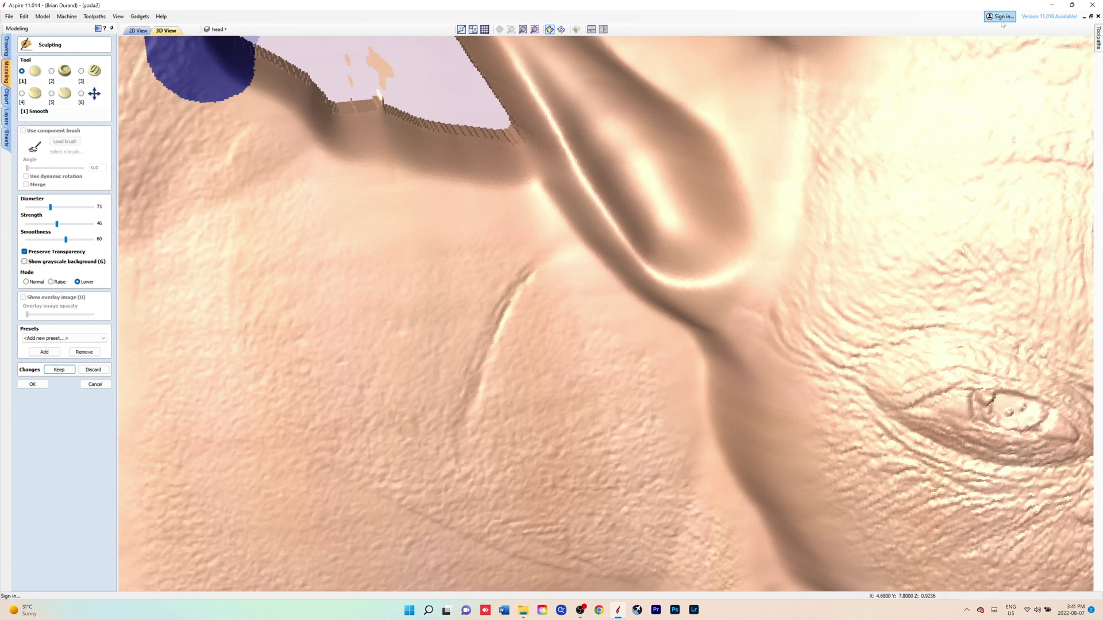
# Step: Erase the EPISODE III lettering below the STAR WARS logo with the Smooth brush at diameter 45, strength 73 and smoothness 35, and finish sculpting
pyautogui.keyDown('ctrl'); pyautogui.scroll(-4, 966, 63); pyautogui.keyUp('ctrl')
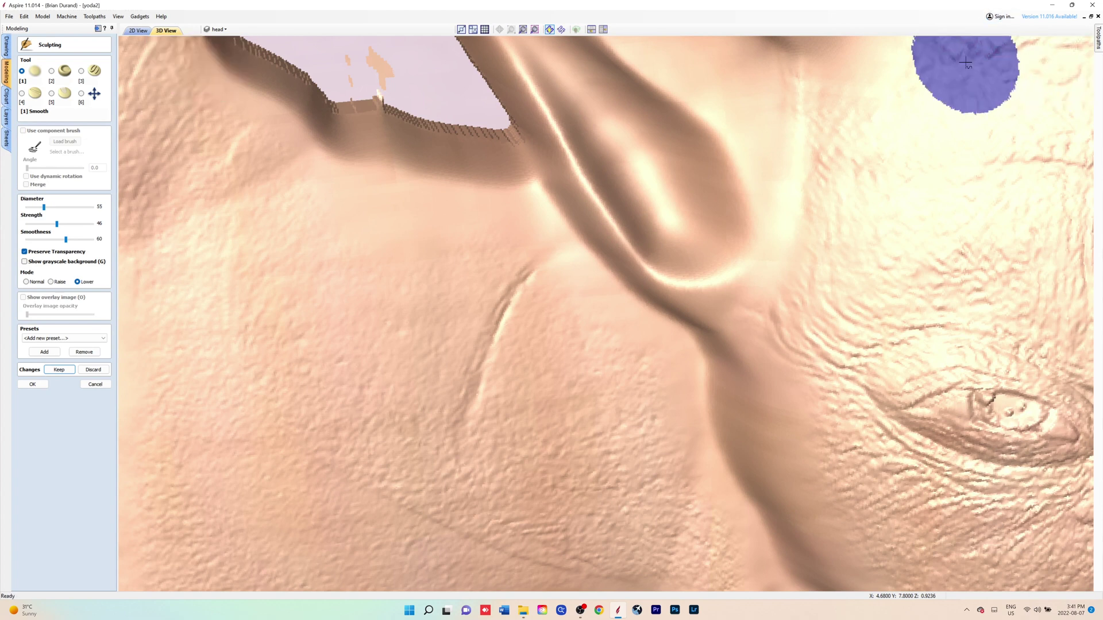
pyautogui.scroll(-5, 1066, 50)
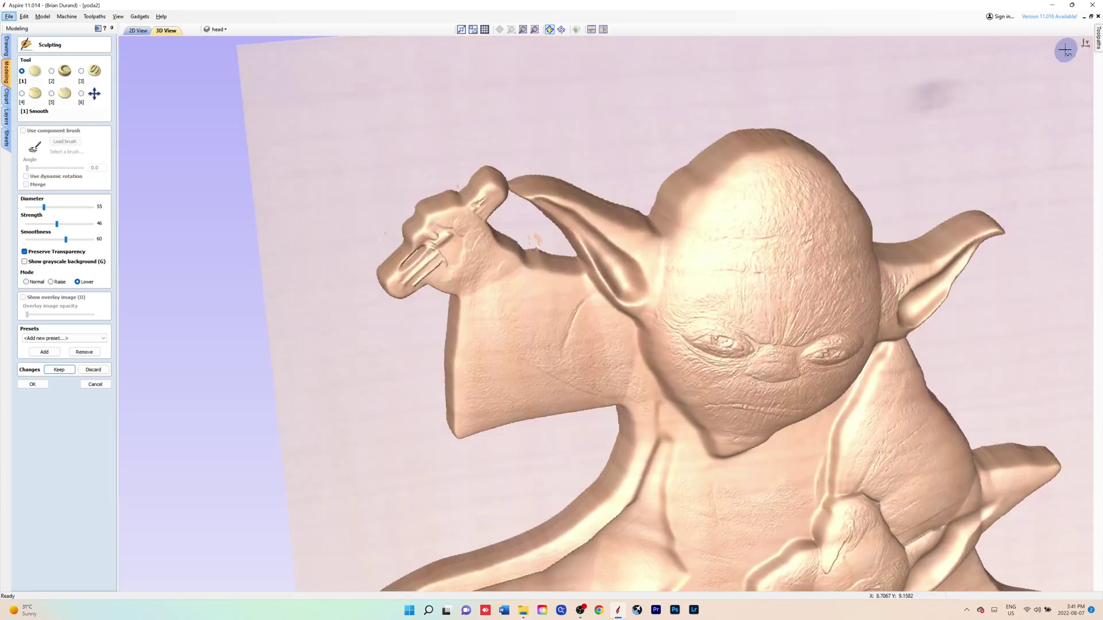
pyautogui.scroll(-2, 1065, 51)
pyautogui.keyDown('ctrl'); pyautogui.scroll(-3, 991, 102); pyautogui.keyUp('ctrl')
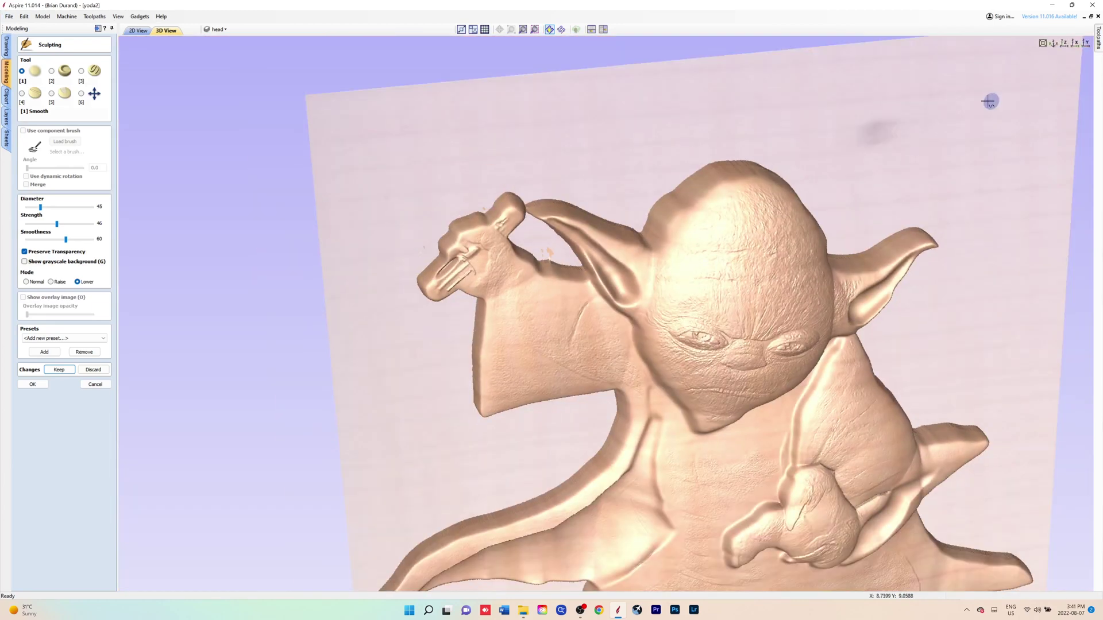
pyautogui.moveTo(990, 102); pyautogui.dragTo(999, 75)
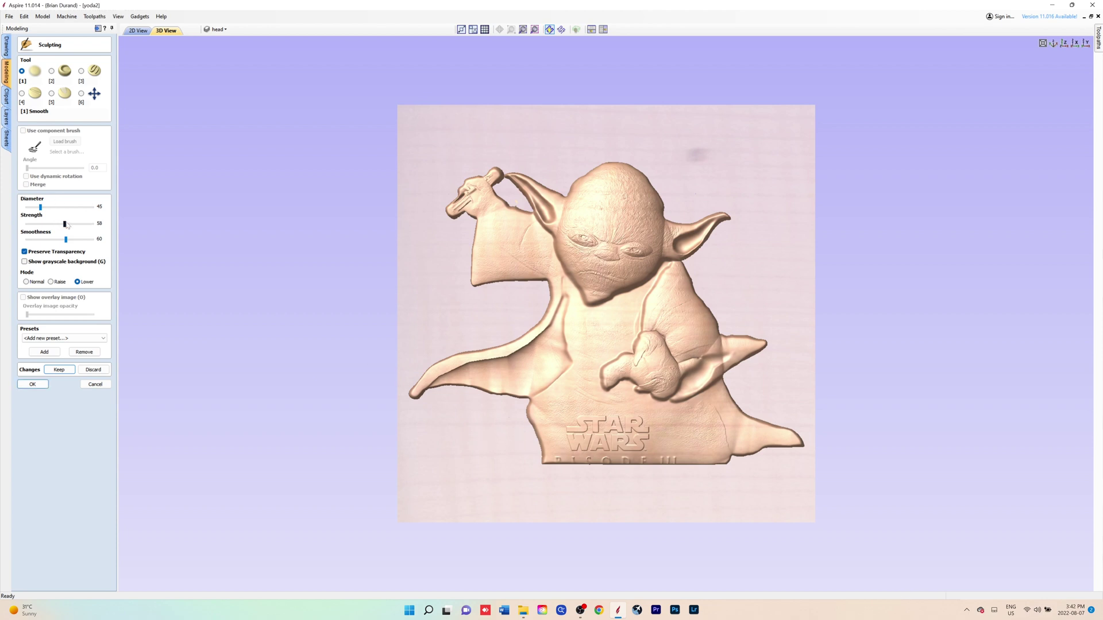
pyautogui.moveTo(66, 224); pyautogui.dragTo(50, 241)
pyautogui.moveTo(718, 470)
pyautogui.mouseDown()
pyautogui.moveTo(539, 458)
pyautogui.moveTo(661, 458)
pyautogui.moveTo(582, 463)
pyautogui.mouseUp()
pyautogui.click(63, 371)
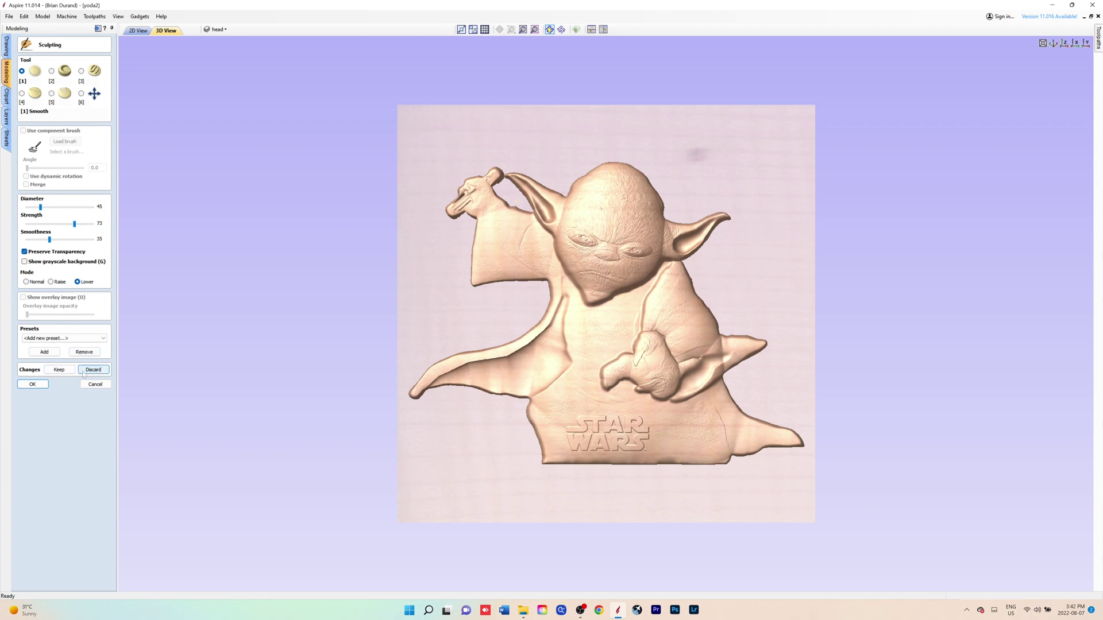
pyautogui.click(32, 384)
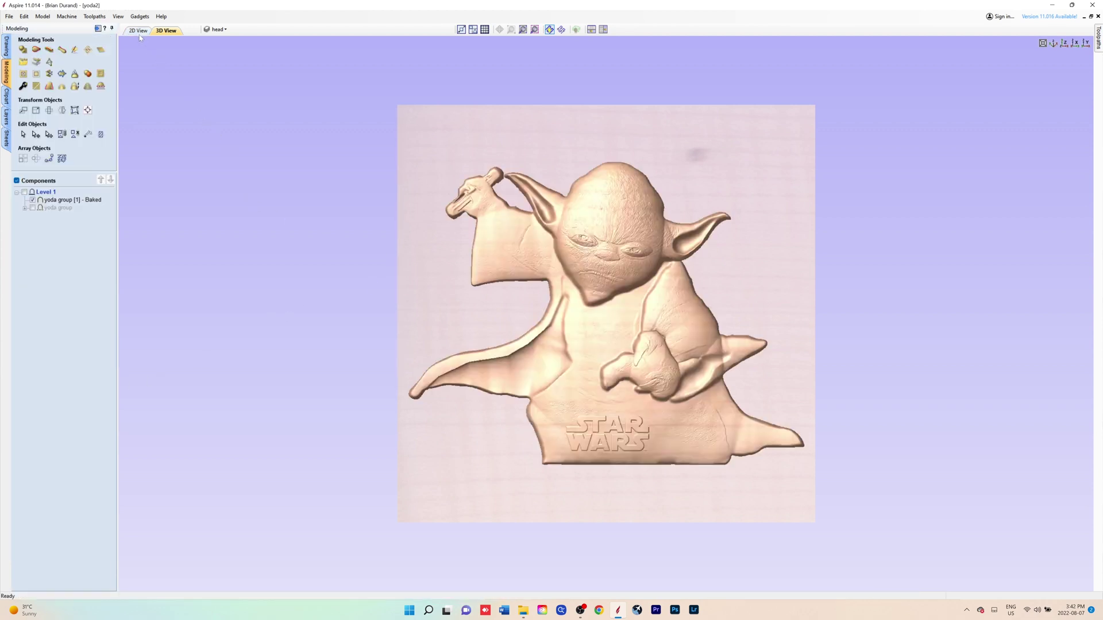
# Step: Start a 3D finish machining toolpath and review the 1/8" Ball Nose tool's geometry, stepover, feeds and speeds
pyautogui.click(1098, 37)
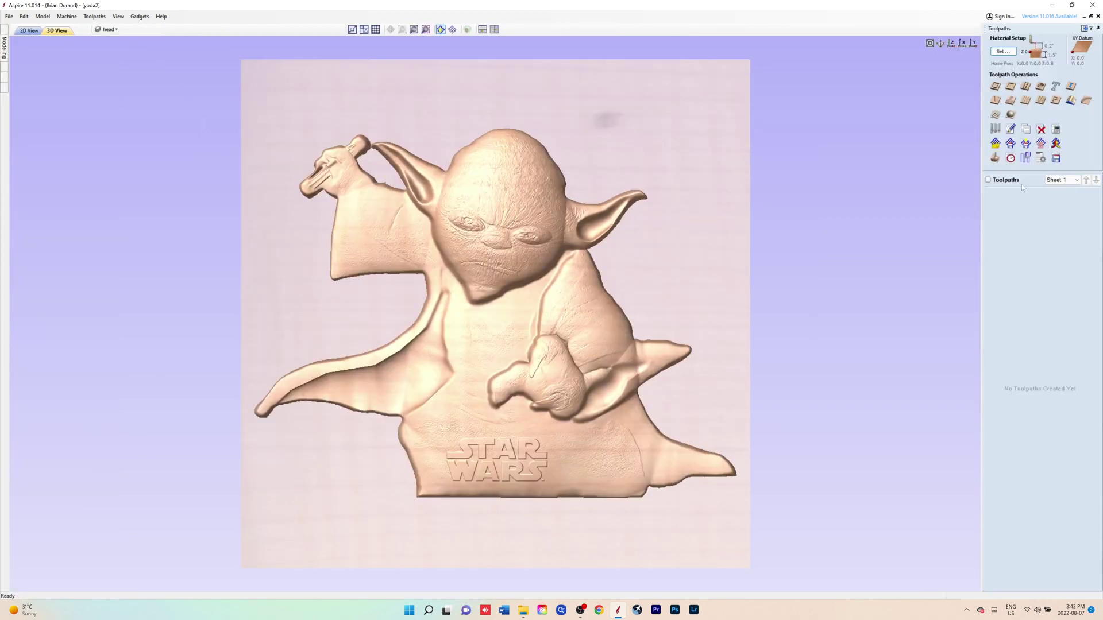
pyautogui.click(1011, 115)
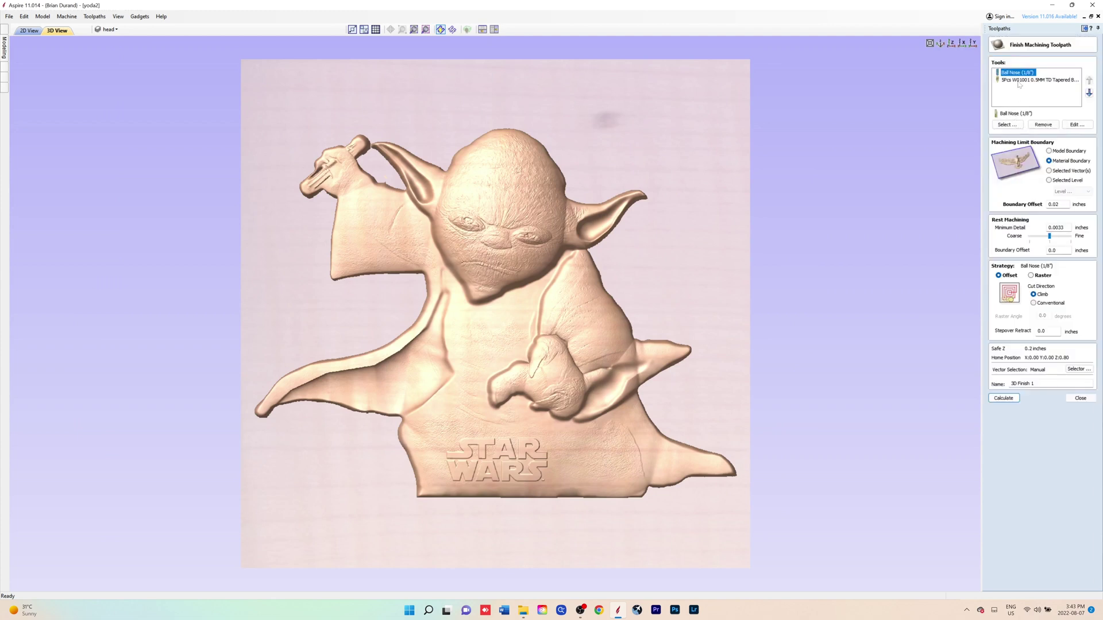
pyautogui.click(1070, 124)
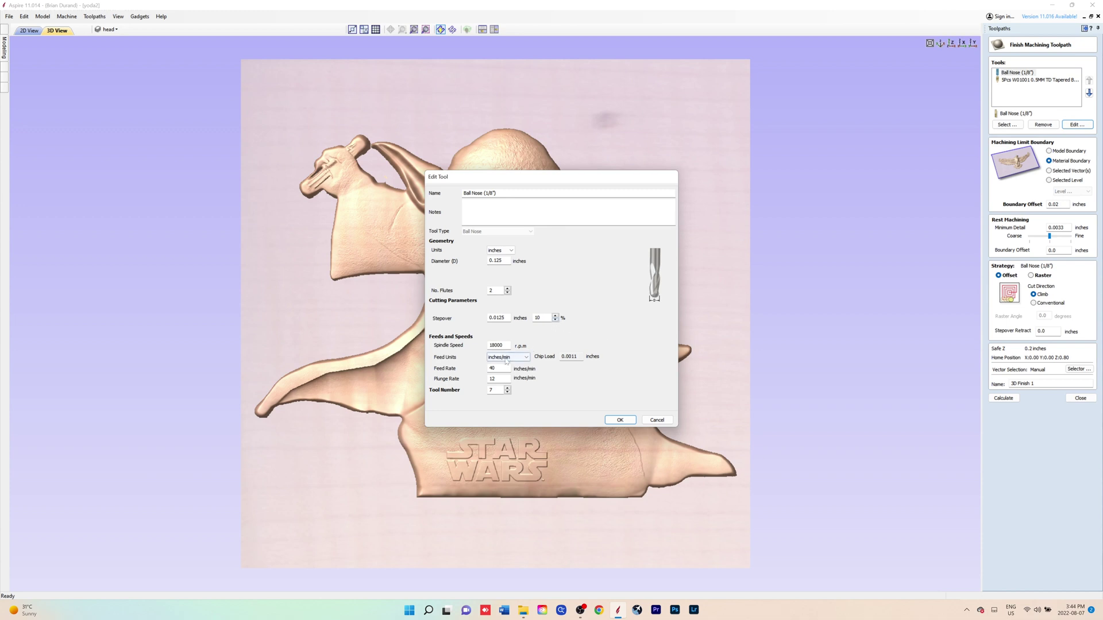
pyautogui.click(617, 420)
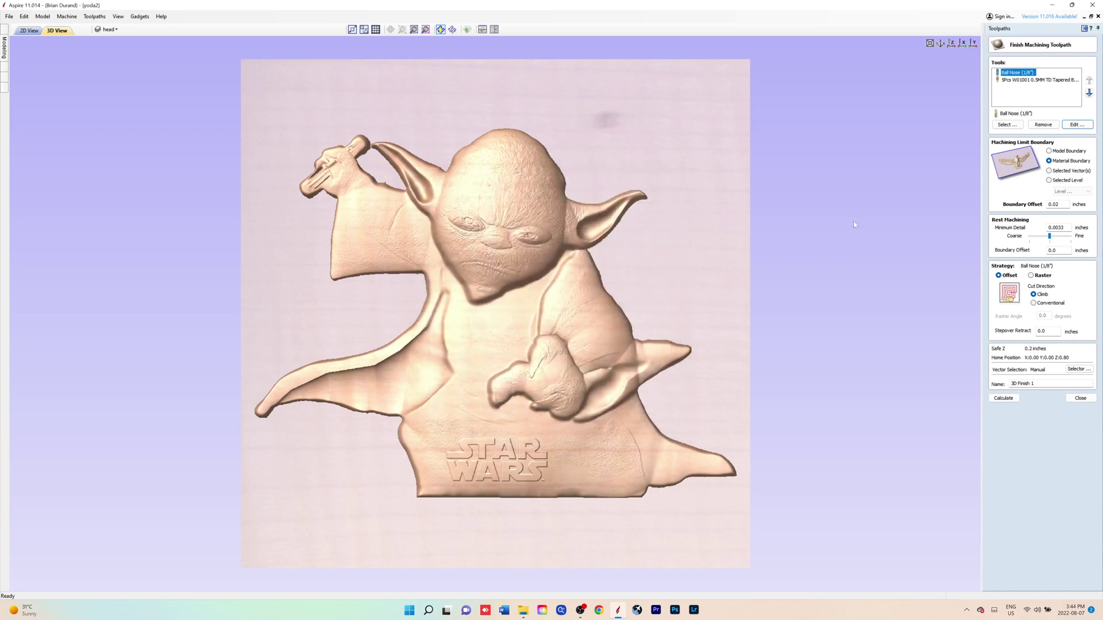
# Step: Review the 0.5 mm tapered ball nose tool's settings and calculate the 3D Finish 1 toolpath with both tools
pyautogui.click(1036, 80)
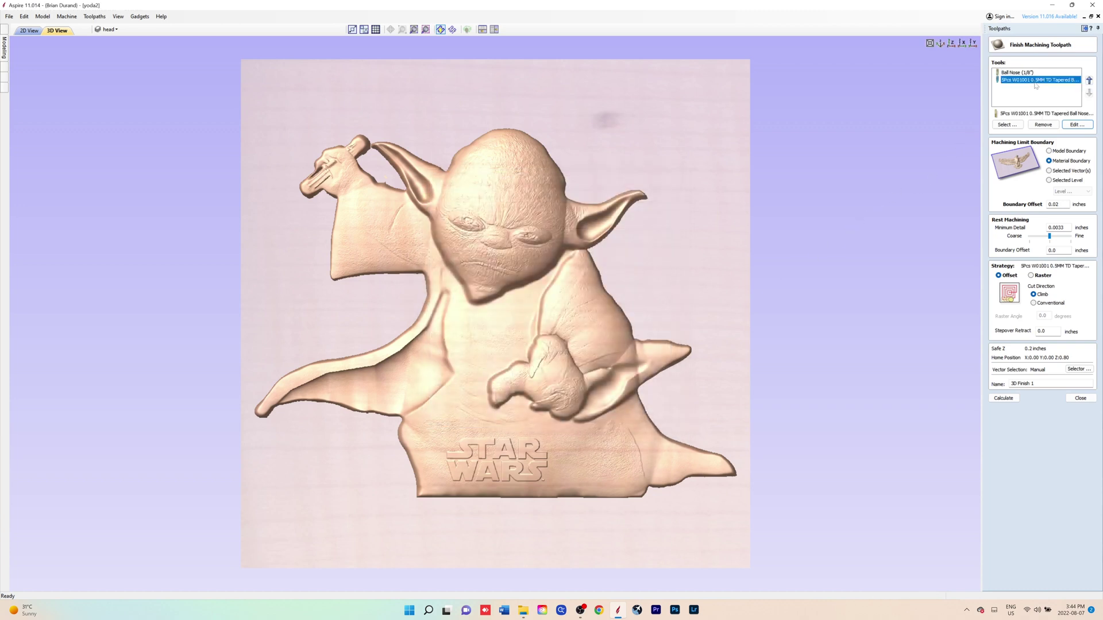
pyautogui.click(1073, 125)
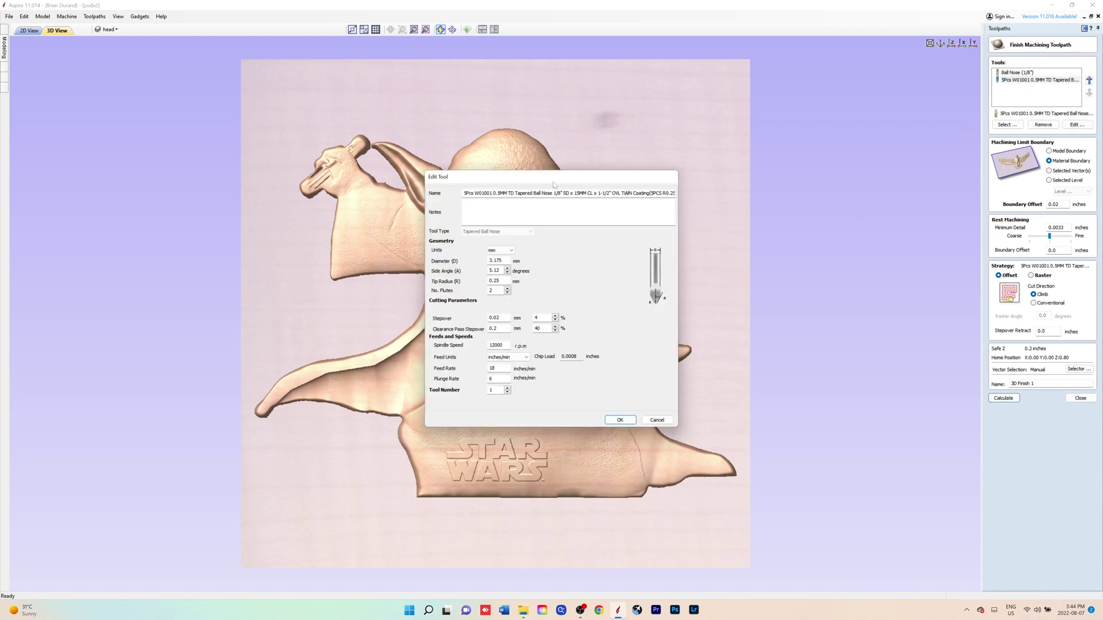
pyautogui.moveTo(523, 193); pyautogui.dragTo(678, 193)
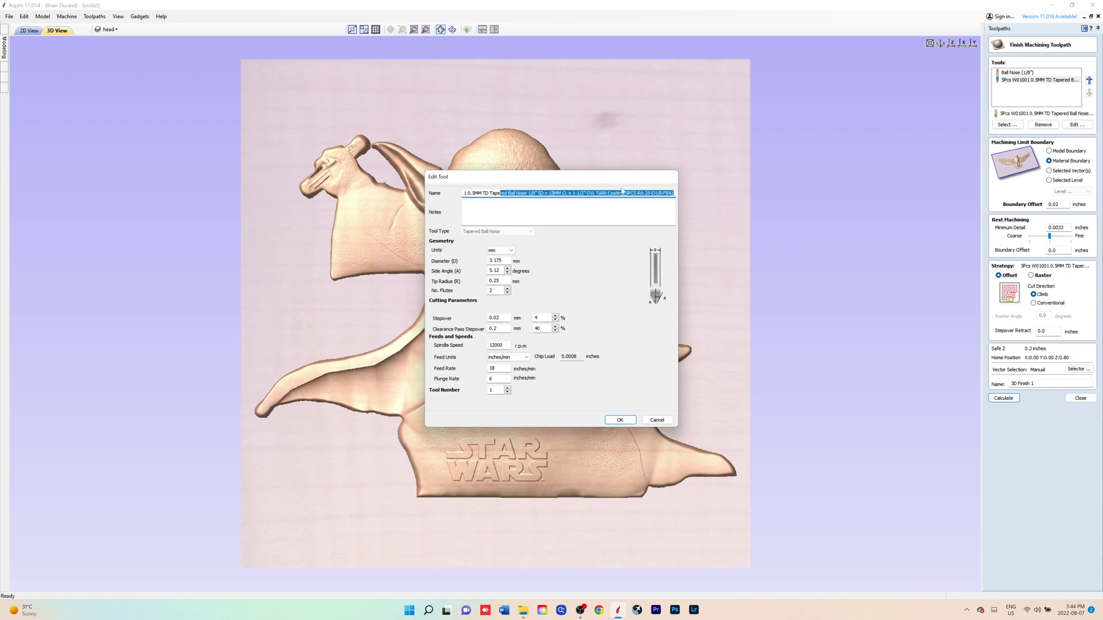
pyautogui.press('Tab')
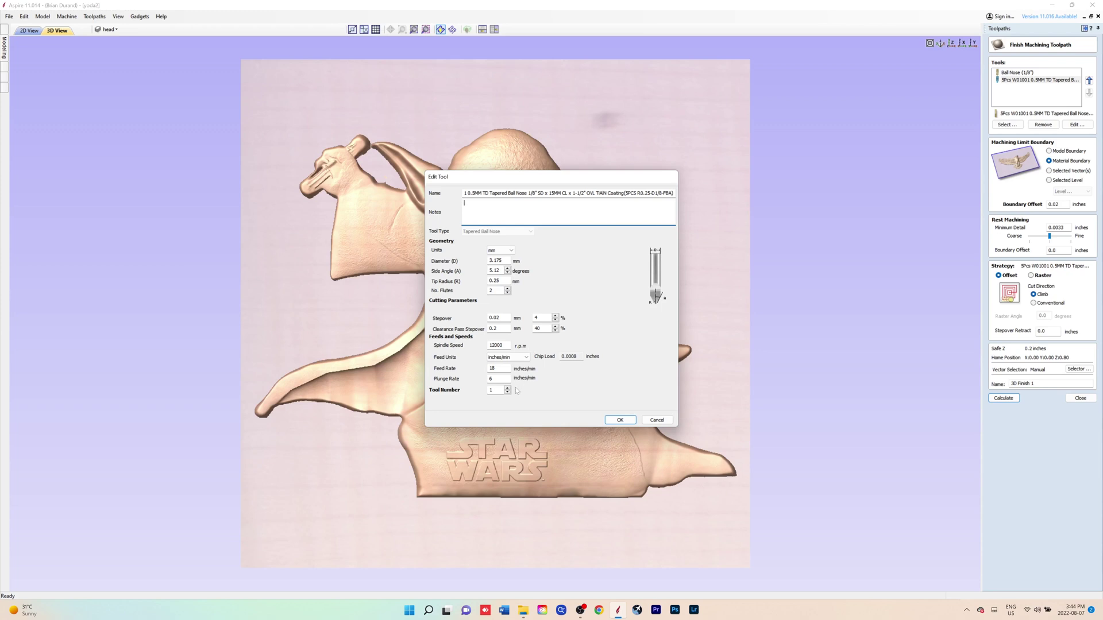
pyautogui.click(620, 420)
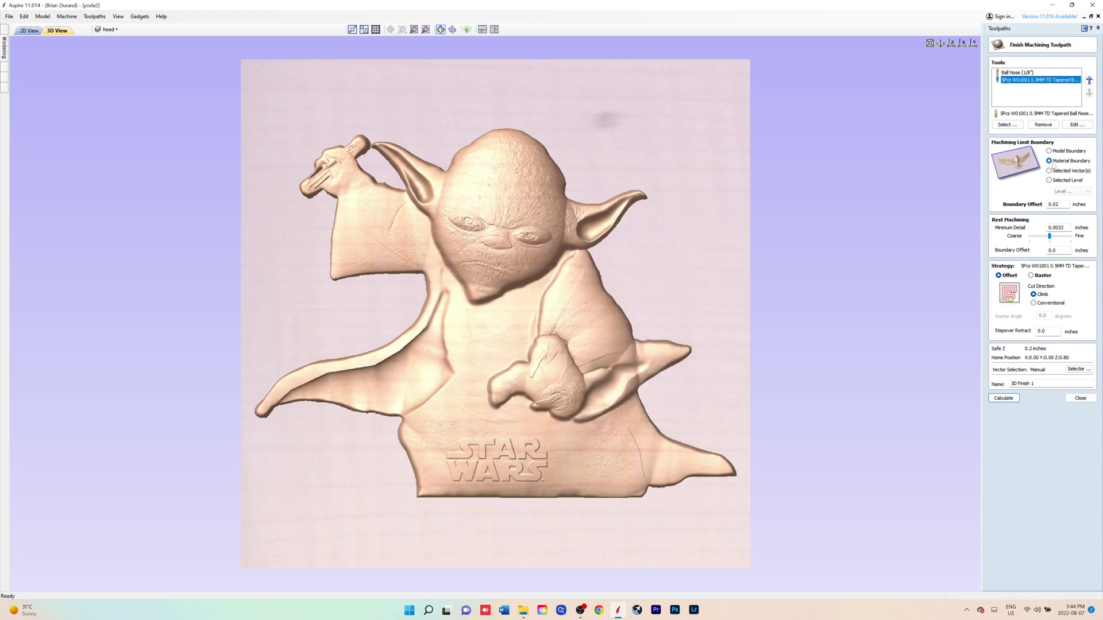
pyautogui.click(1004, 398)
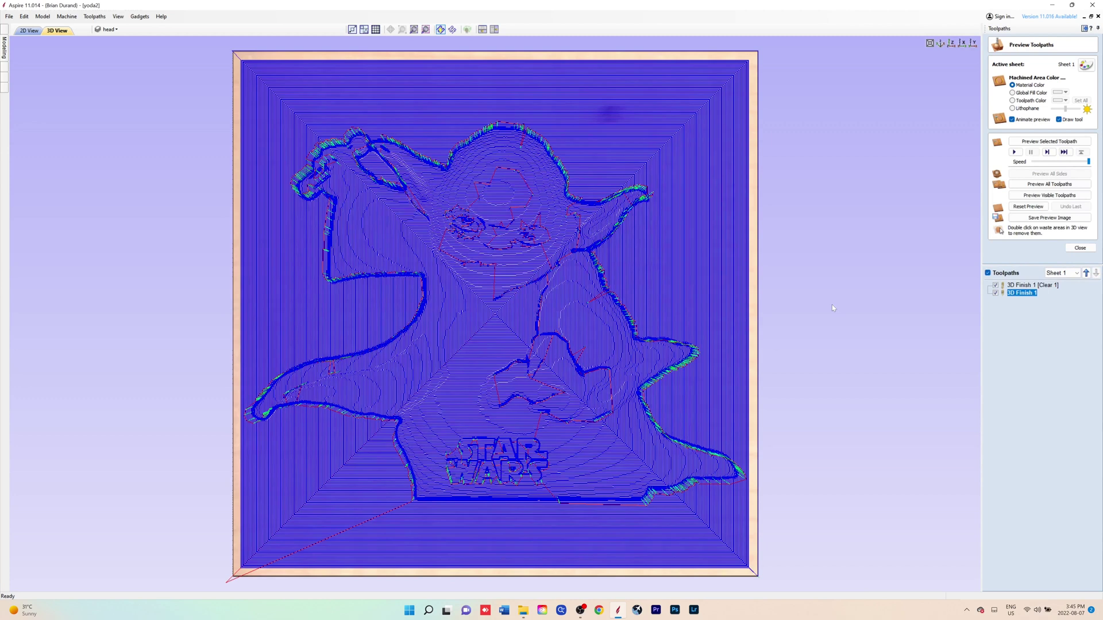
# Step: Preview all toolpaths on the material and inspect the simulated Yoda carving from several angles
pyautogui.scroll(3, 832, 304)
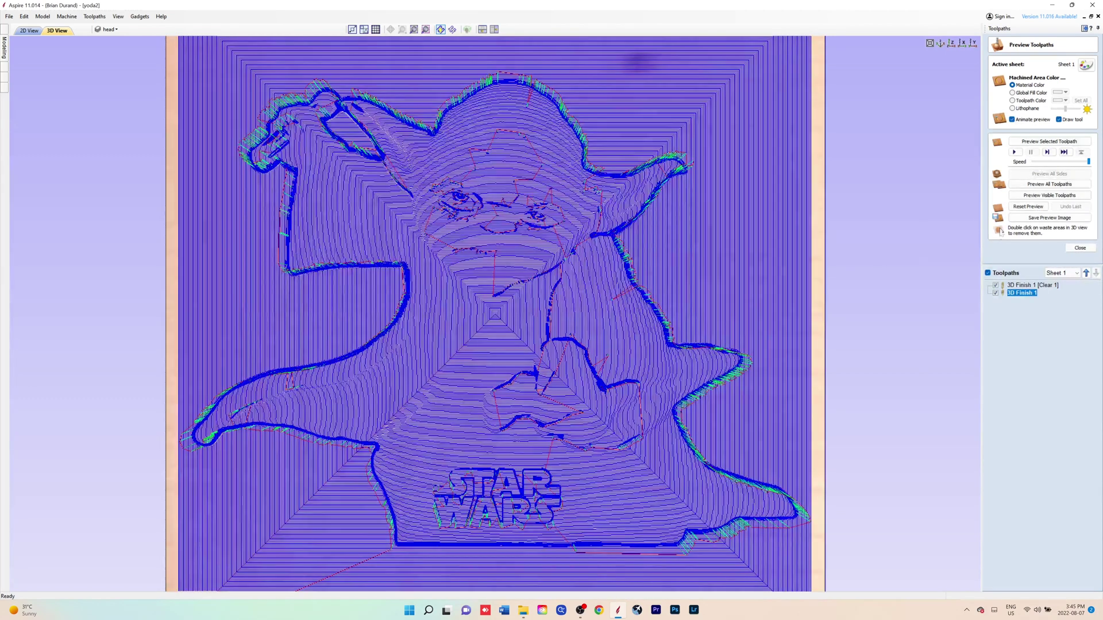
pyautogui.click(1015, 197)
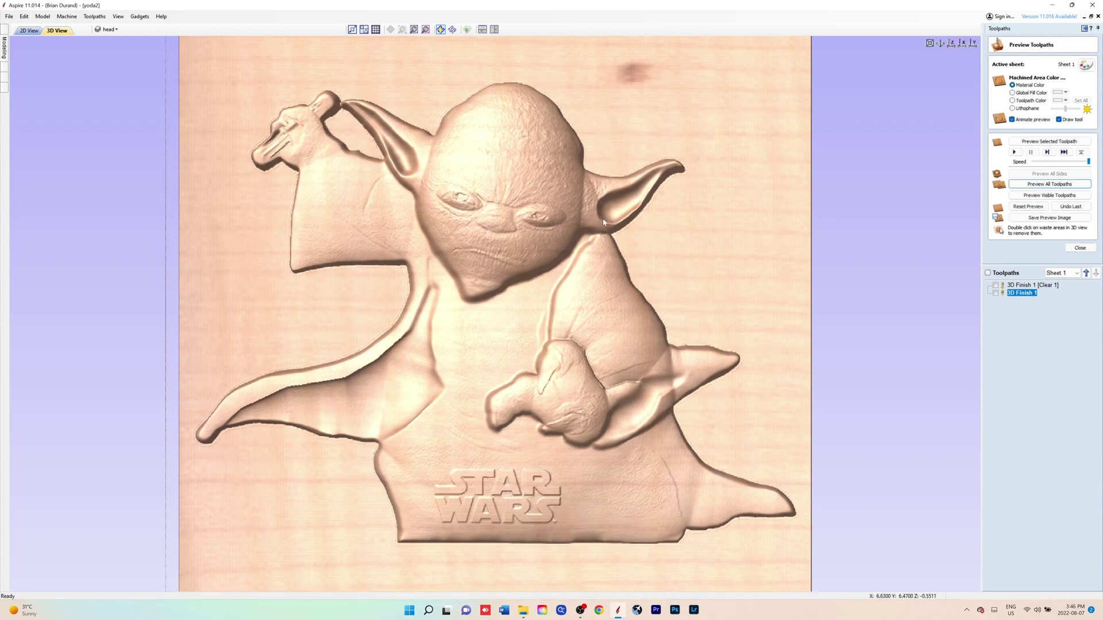
pyautogui.moveTo(603, 223); pyautogui.dragTo(449, 286)
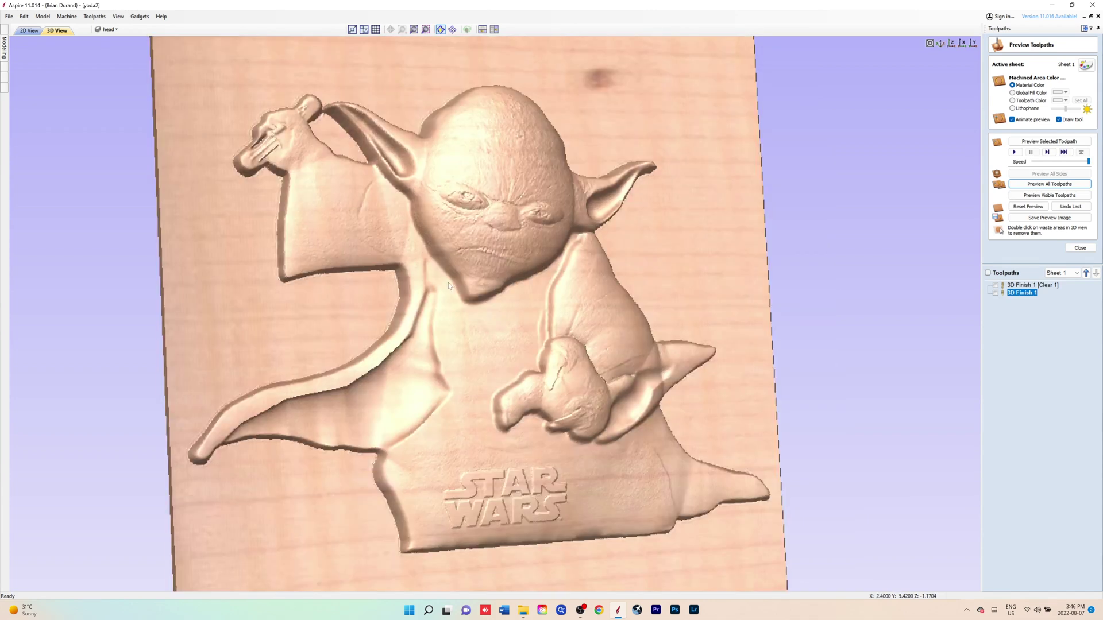
pyautogui.scroll(-5, 448, 285)
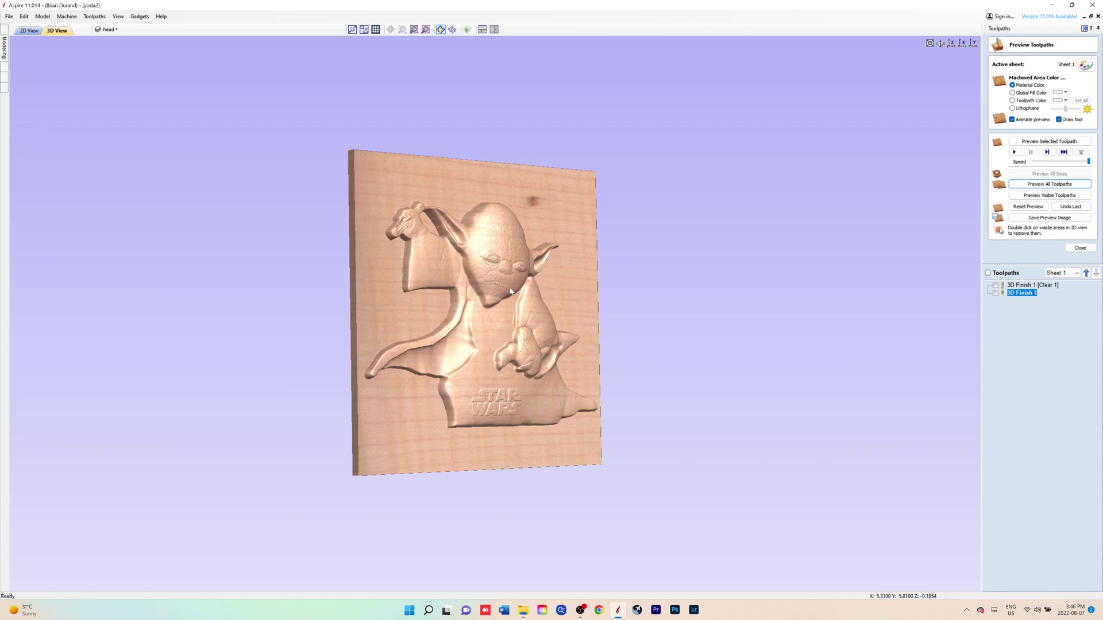
pyautogui.moveTo(511, 291); pyautogui.dragTo(527, 347)
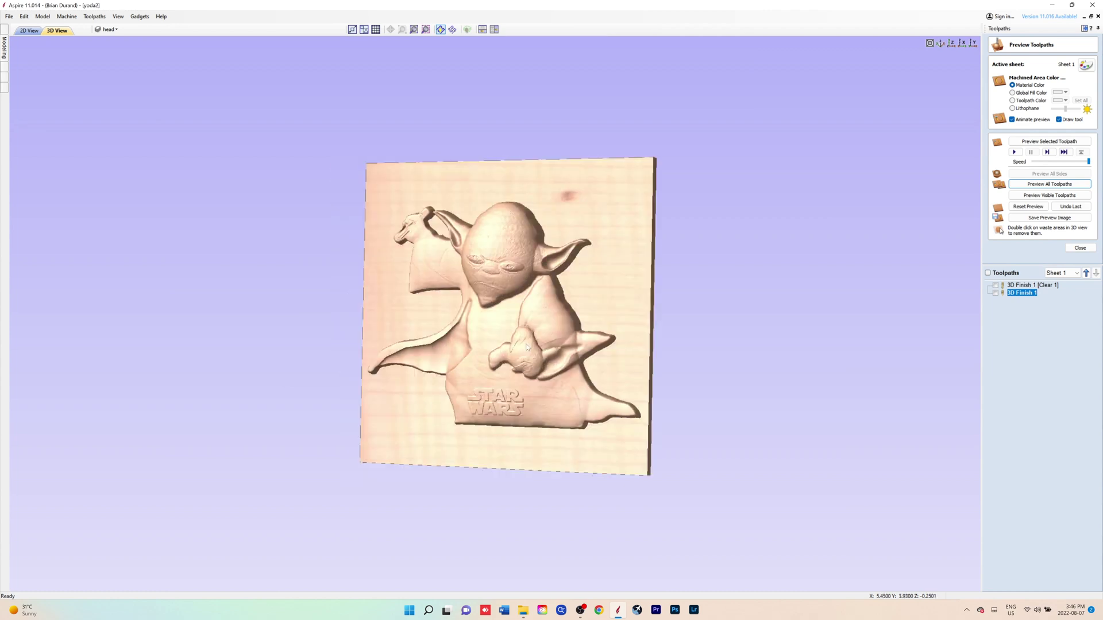